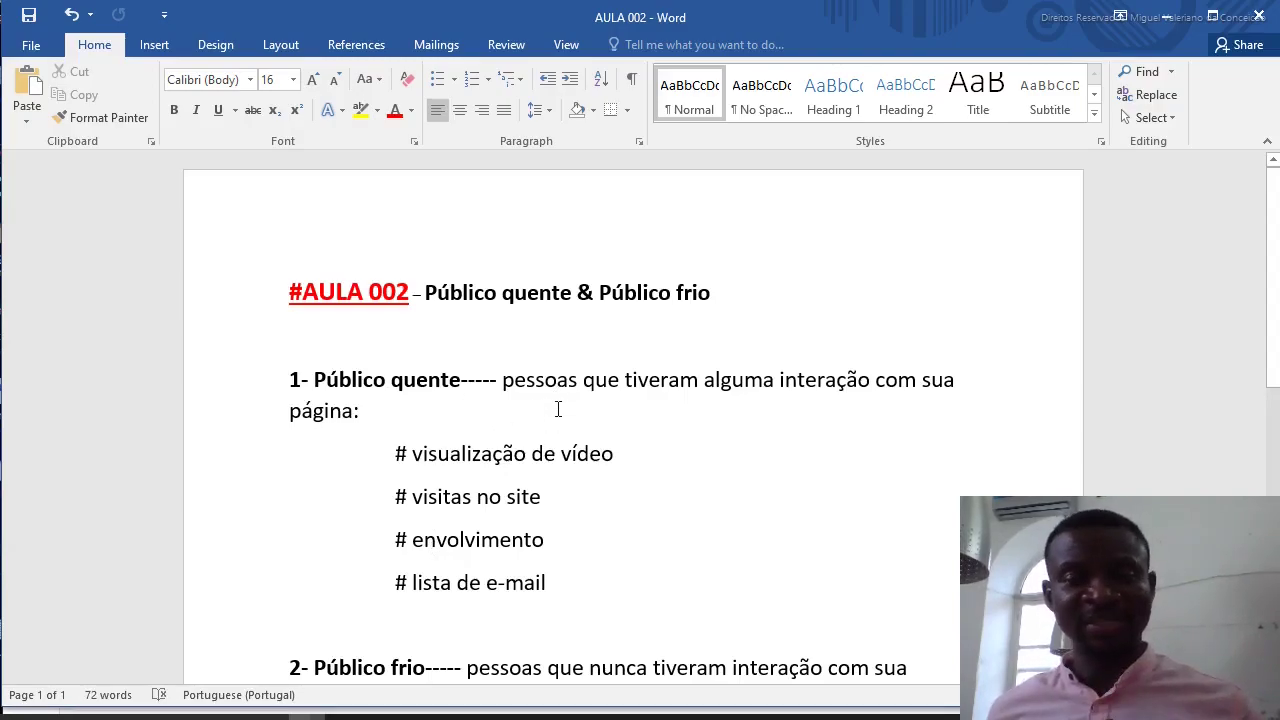
Step: Read through the notes on Público quente and Público frio, including the audience types listed under each
{"action": "scroll", "coordinate": [560, 408], "scroll_direction": "down", "scroll_amount": 2}
{"action": "scroll", "coordinate": [562, 407], "scroll_direction": "down", "scroll_amount": 3}
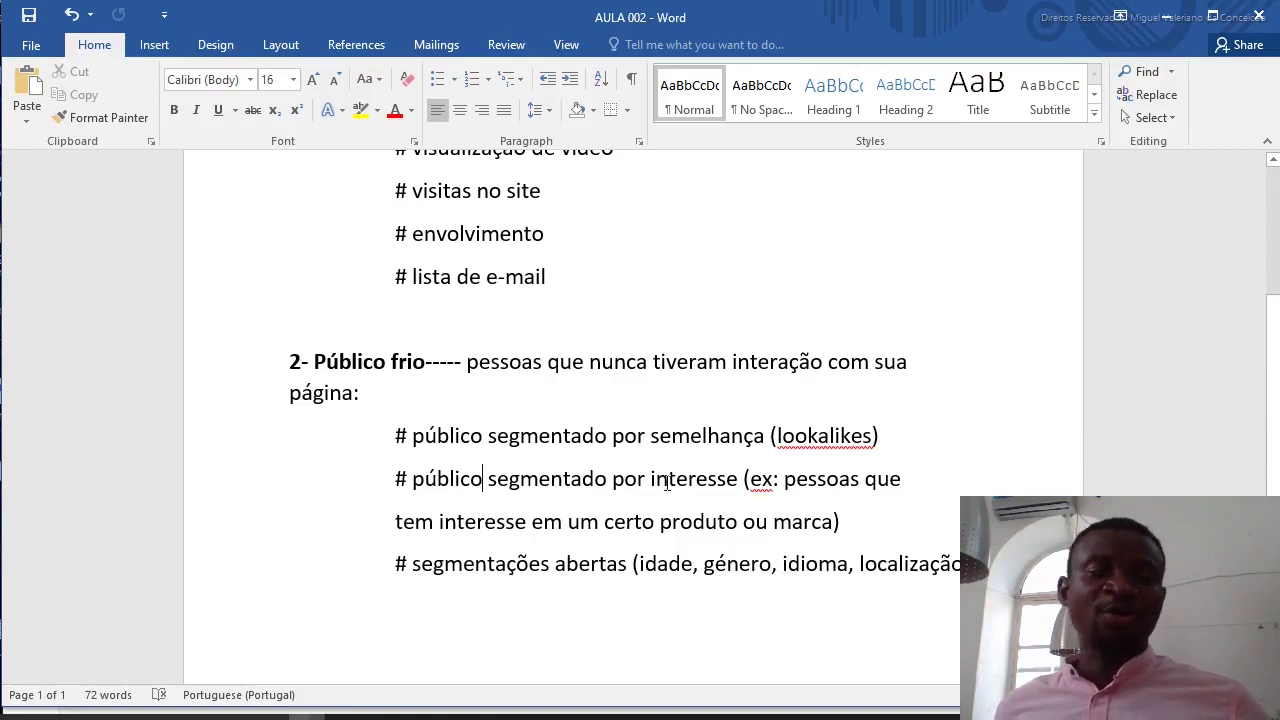
{"action": "scroll", "coordinate": [389, 364], "scroll_direction": "up", "scroll_amount": 3}
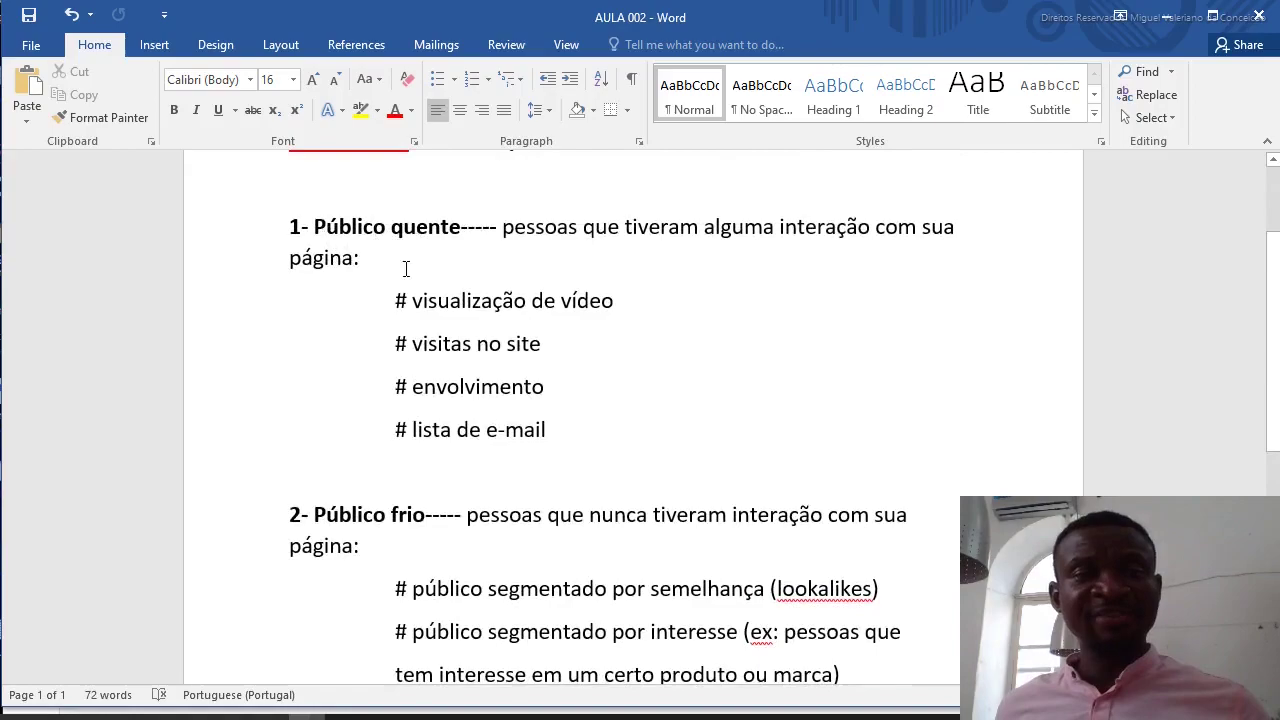
{"action": "scroll", "coordinate": [420, 500], "scroll_direction": "down", "scroll_amount": 1}
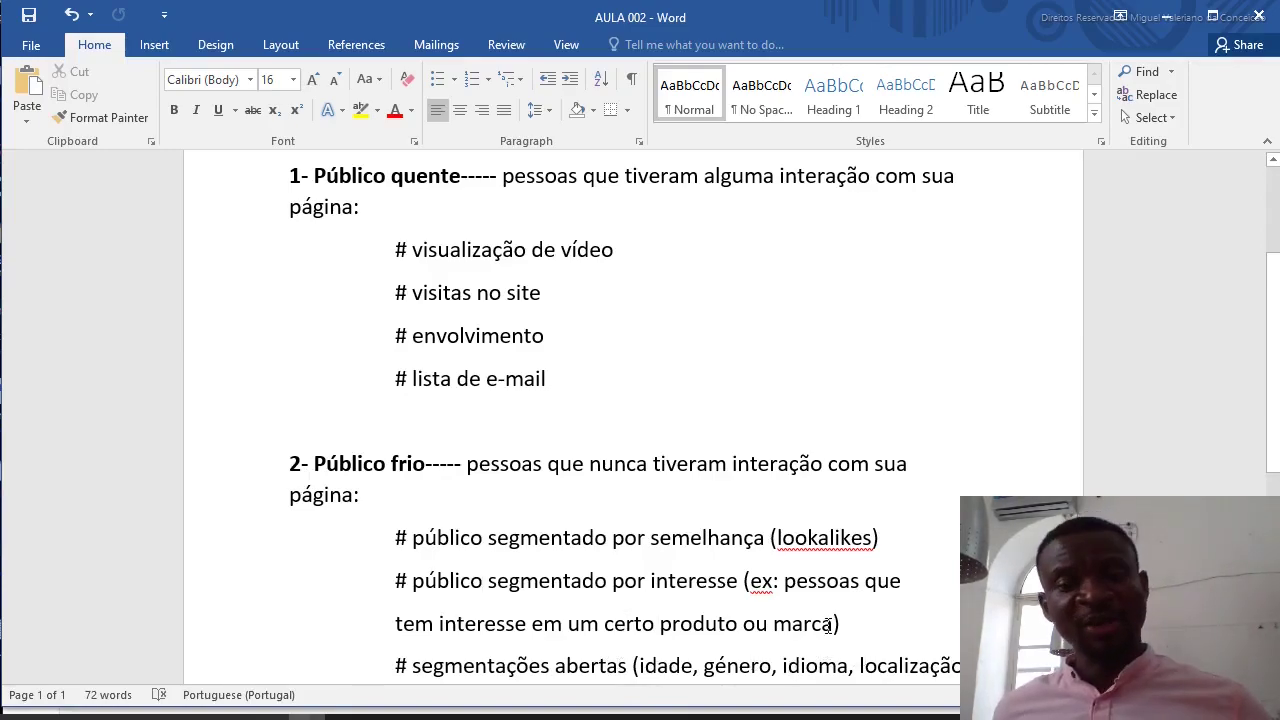
{"action": "scroll", "coordinate": [727, 529], "scroll_direction": "down", "scroll_amount": 2}
{"action": "scroll", "coordinate": [727, 529], "scroll_direction": "up", "scroll_amount": 2}
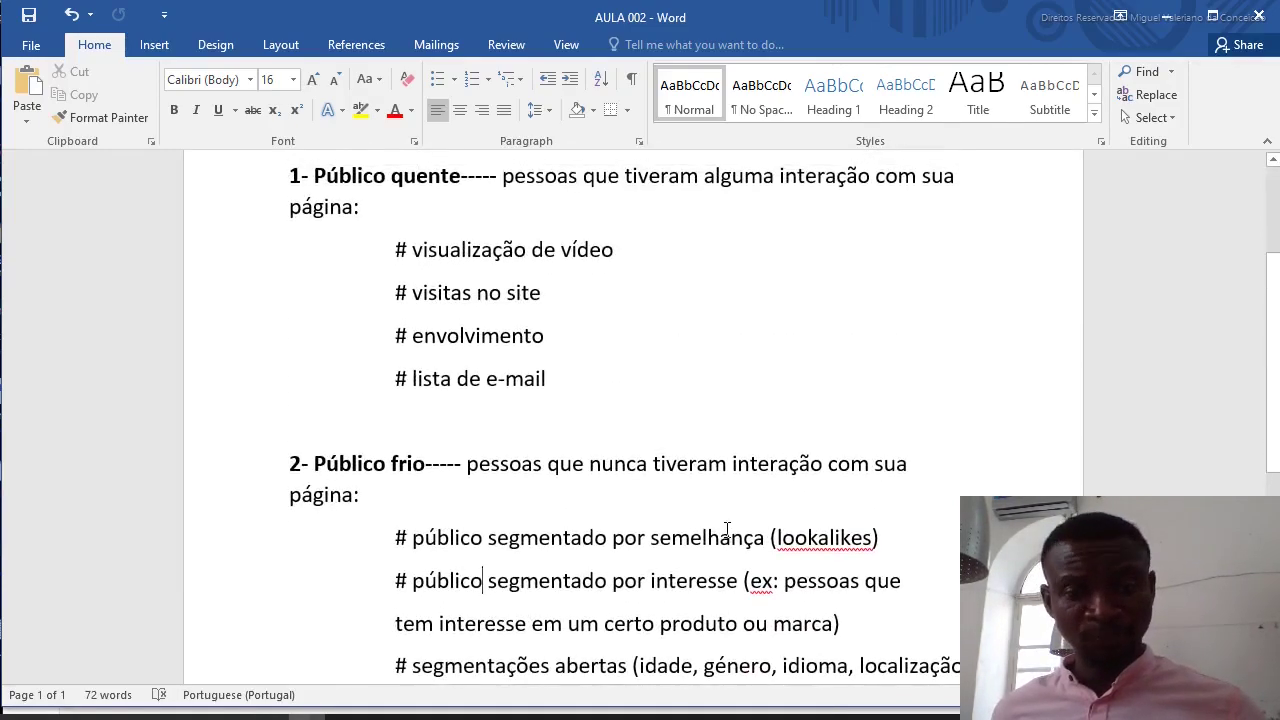
{"action": "scroll", "coordinate": [742, 568], "scroll_direction": "up", "scroll_amount": 1}
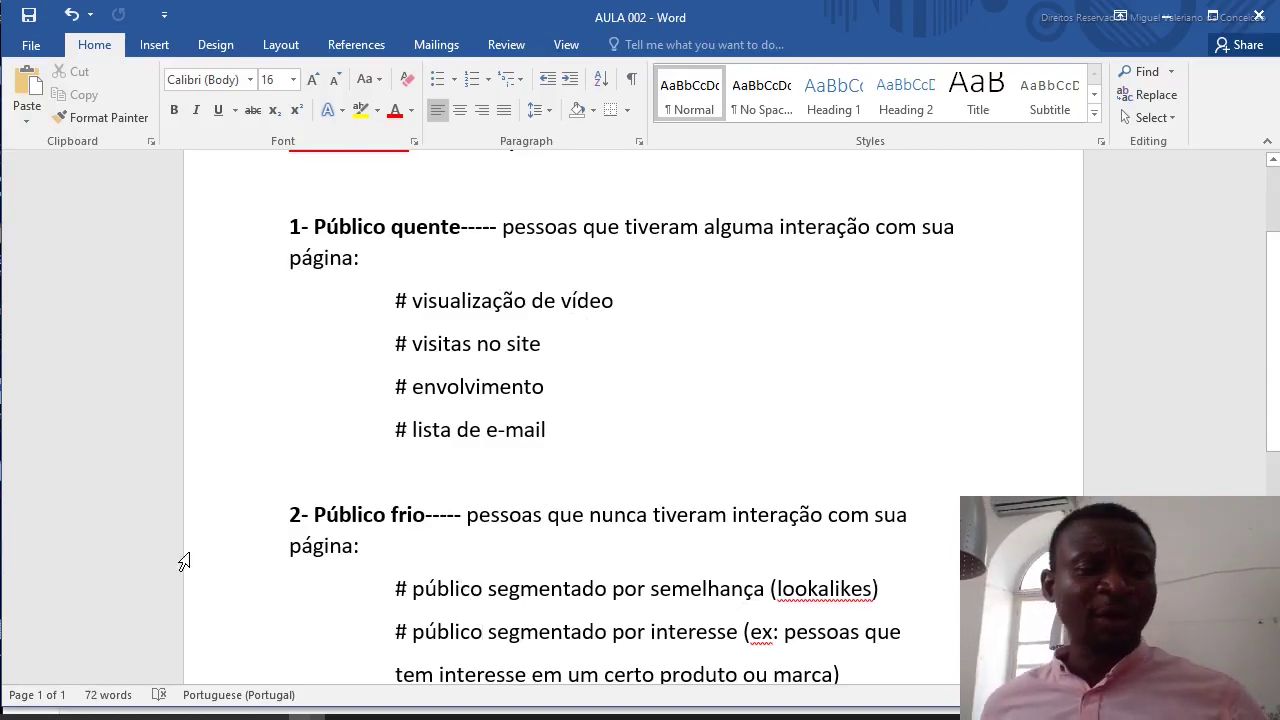
Step: Switch to Facebook Ads Manager in the browser, look through its full list of tools and bring up the Público page
{"action": "left_click", "coordinate": [90, 714]}
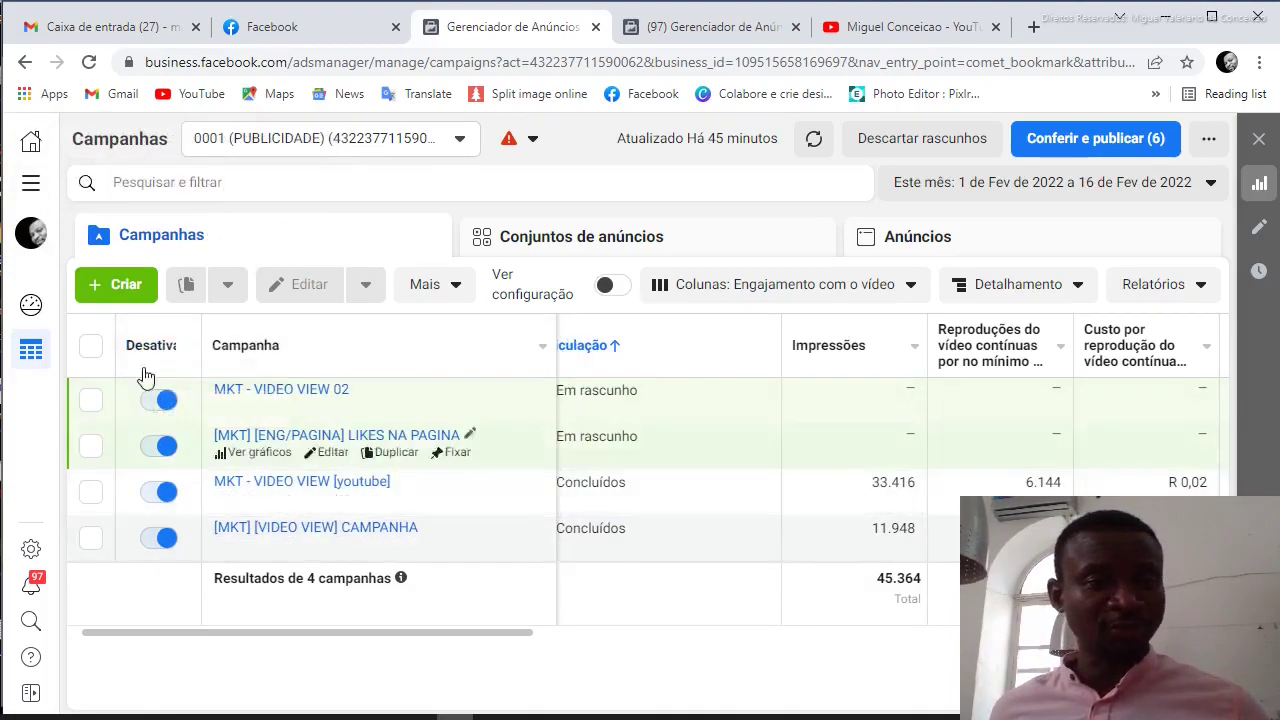
{"action": "left_click", "coordinate": [31, 188]}
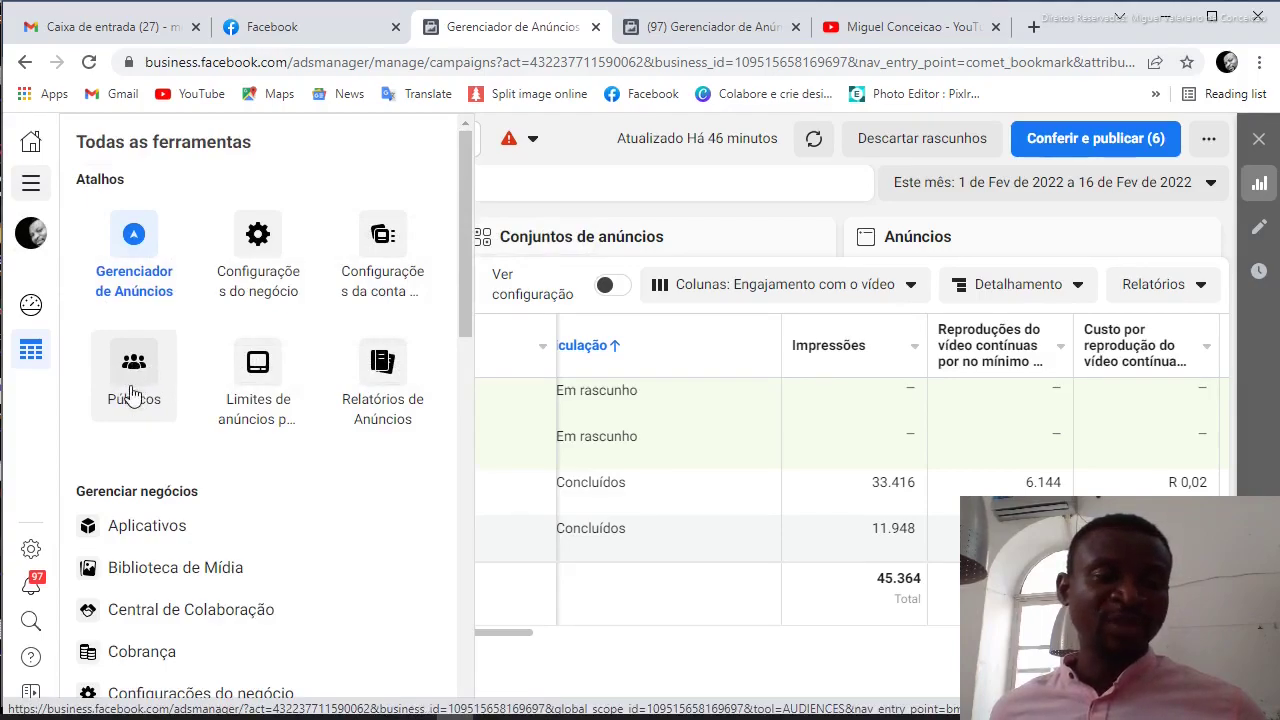
{"action": "scroll", "coordinate": [134, 372], "scroll_direction": "down", "scroll_amount": 10}
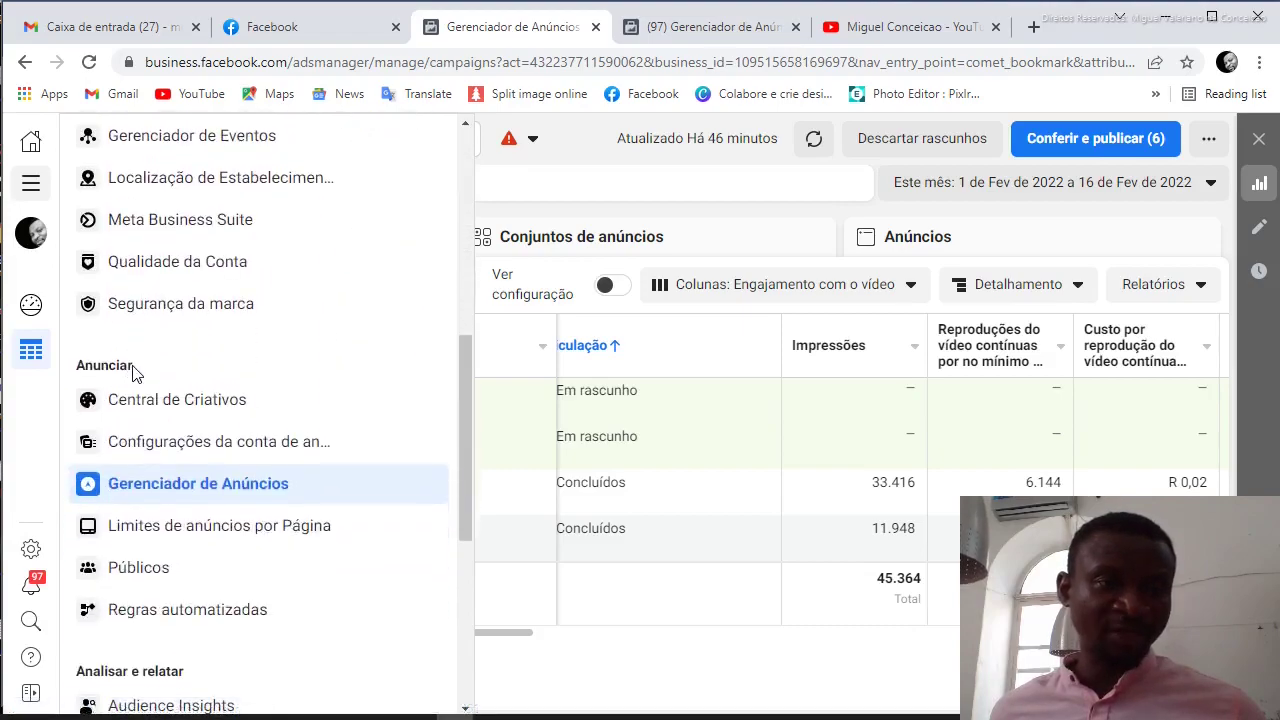
{"action": "scroll", "coordinate": [134, 372], "scroll_direction": "down", "scroll_amount": 8}
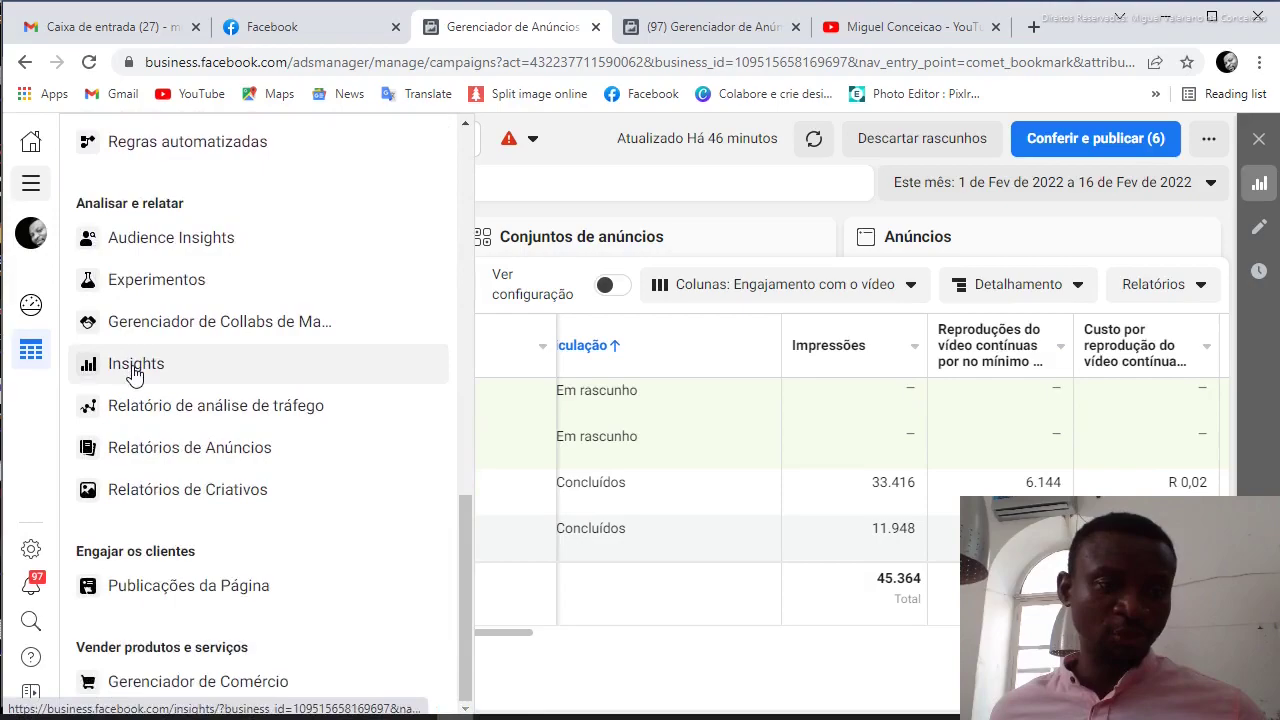
{"action": "scroll", "coordinate": [130, 376], "scroll_direction": "up", "scroll_amount": 2}
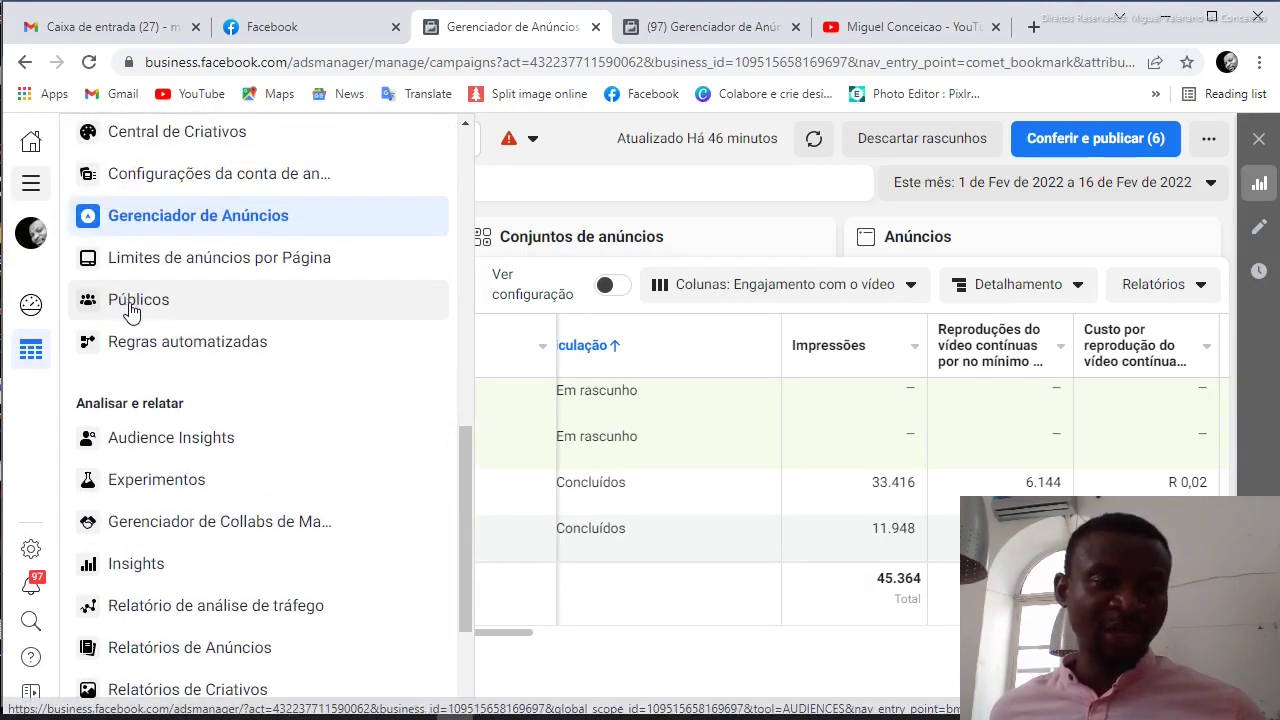
{"action": "scroll", "coordinate": [130, 312], "scroll_direction": "up", "scroll_amount": 9}
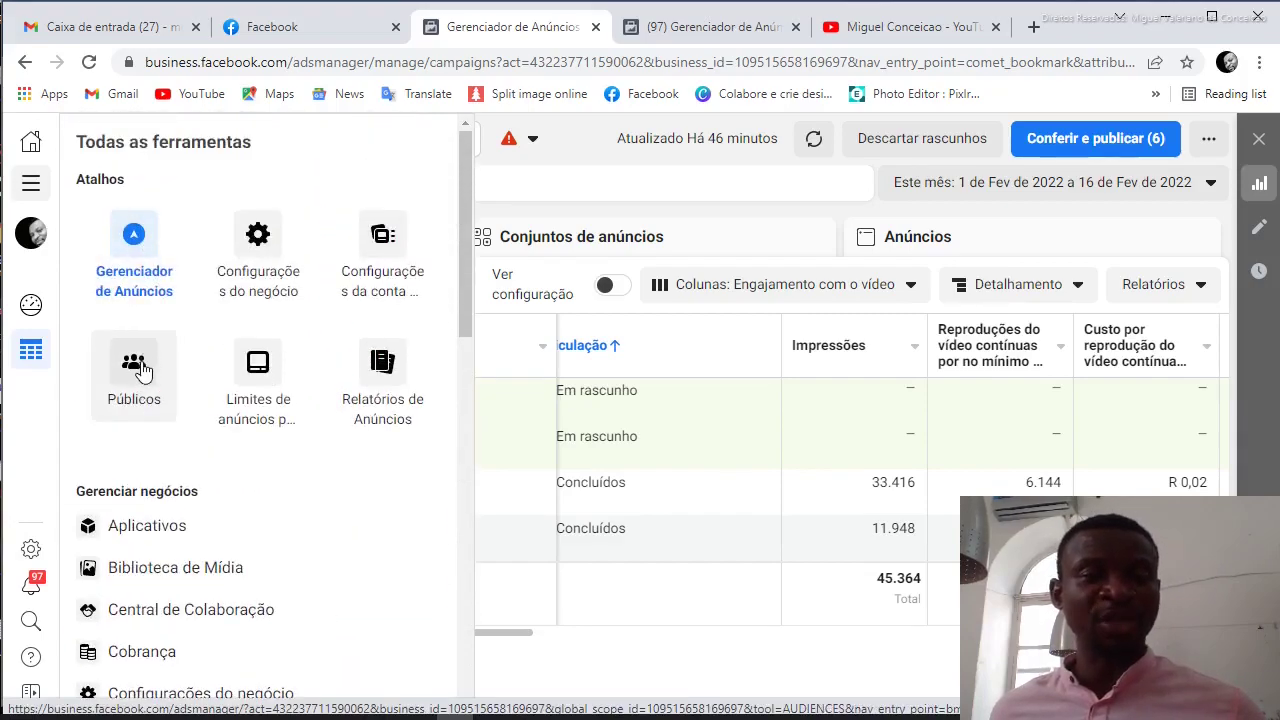
{"action": "left_click", "coordinate": [690, 37]}
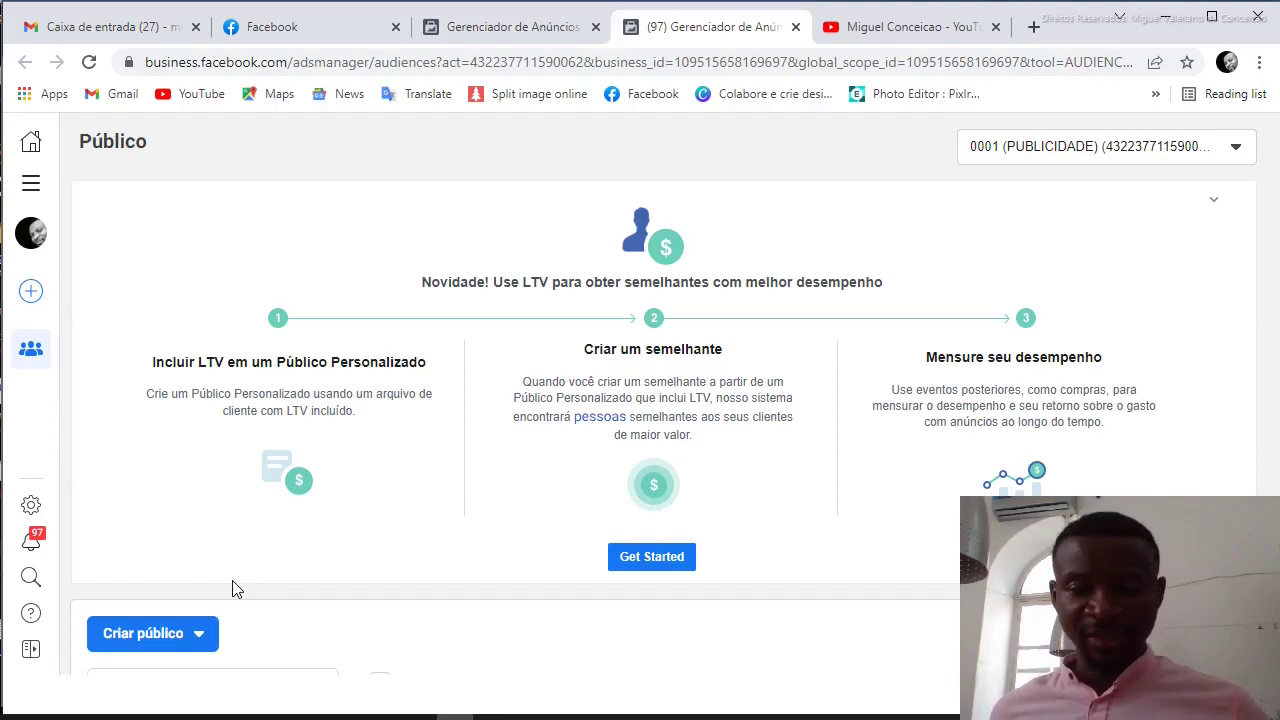
Step: Start creating a Público Personalizado, checking the audience notes in Word before returning to the choice of source
{"action": "left_click", "coordinate": [205, 638]}
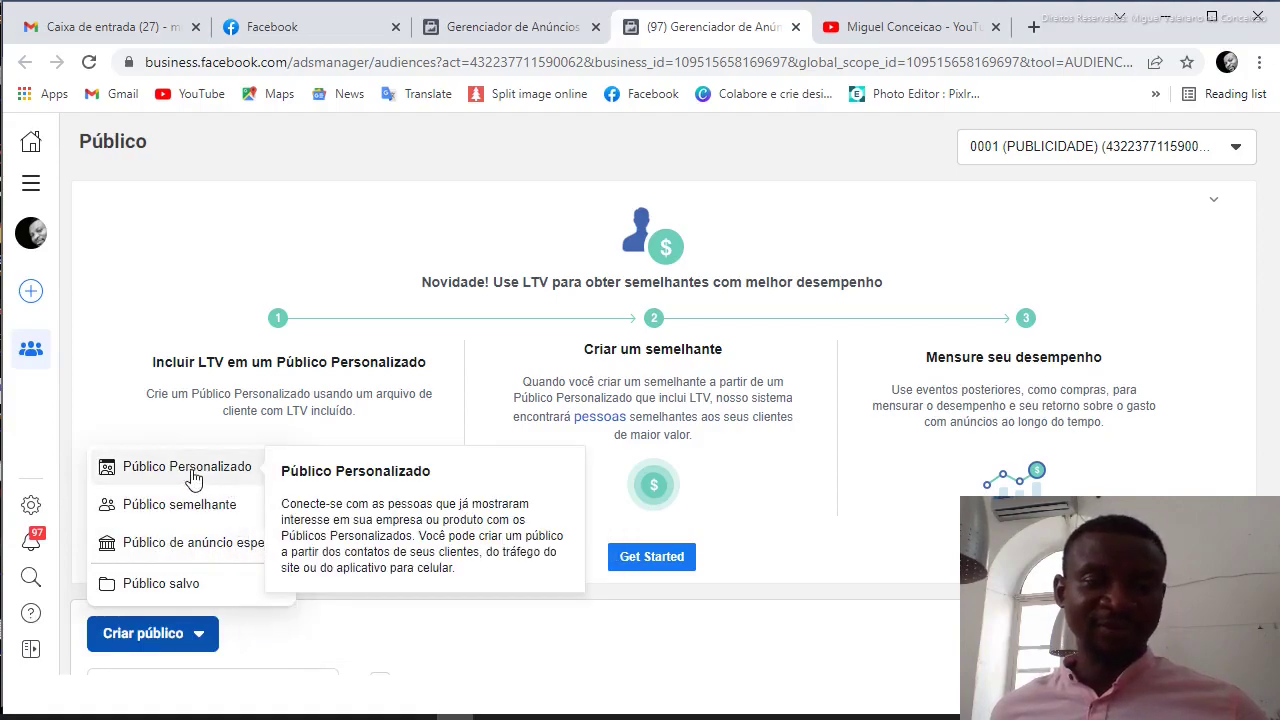
{"action": "left_click", "coordinate": [187, 467]}
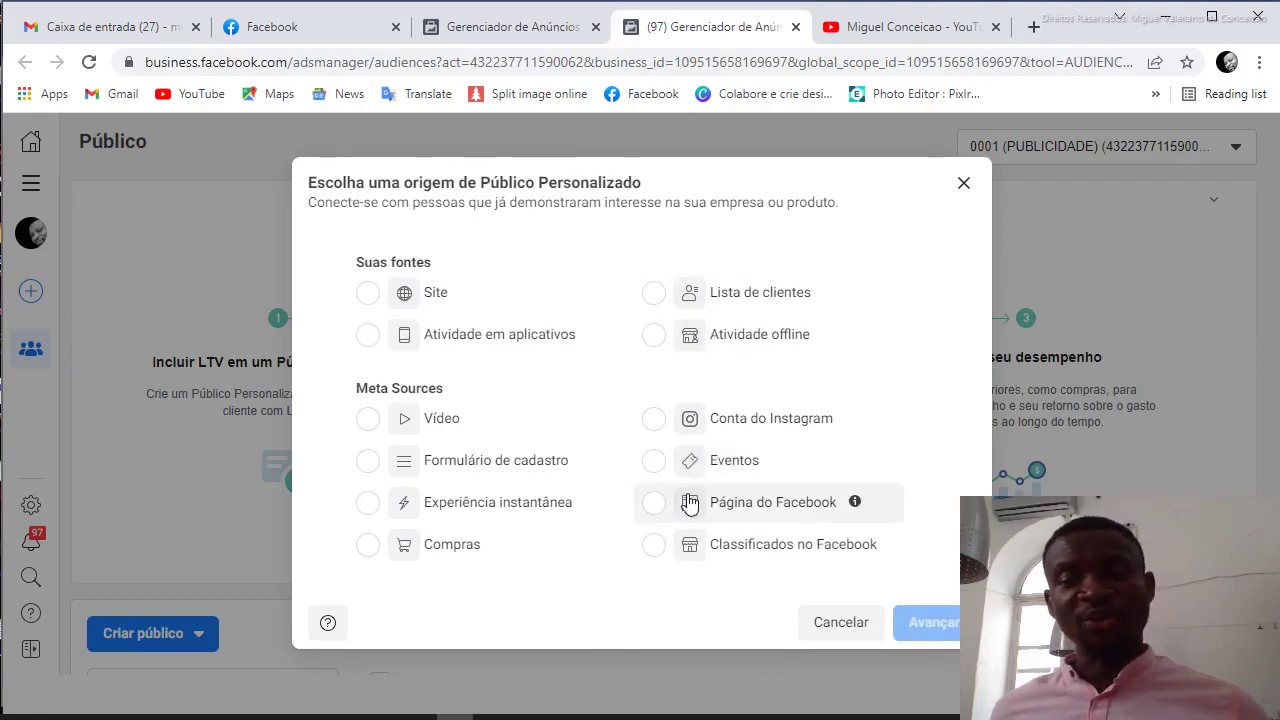
{"action": "left_click", "coordinate": [306, 717]}
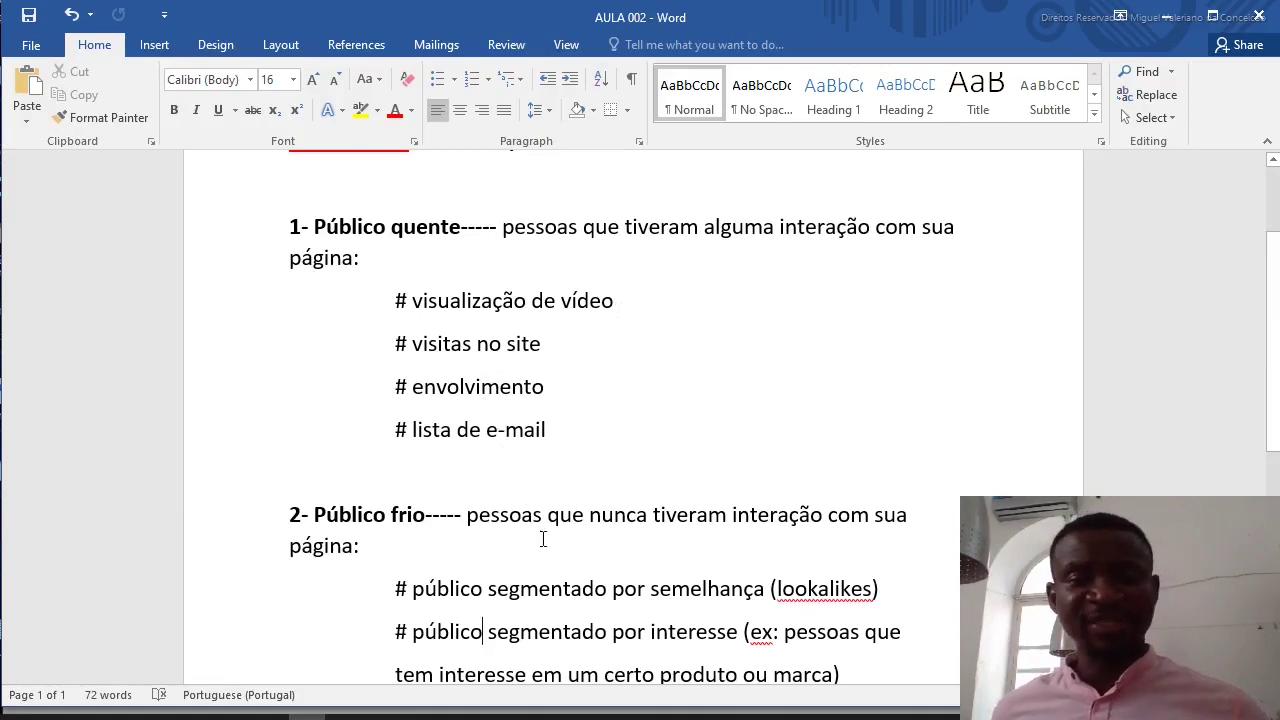
{"action": "key", "text": "alt+Tab"}
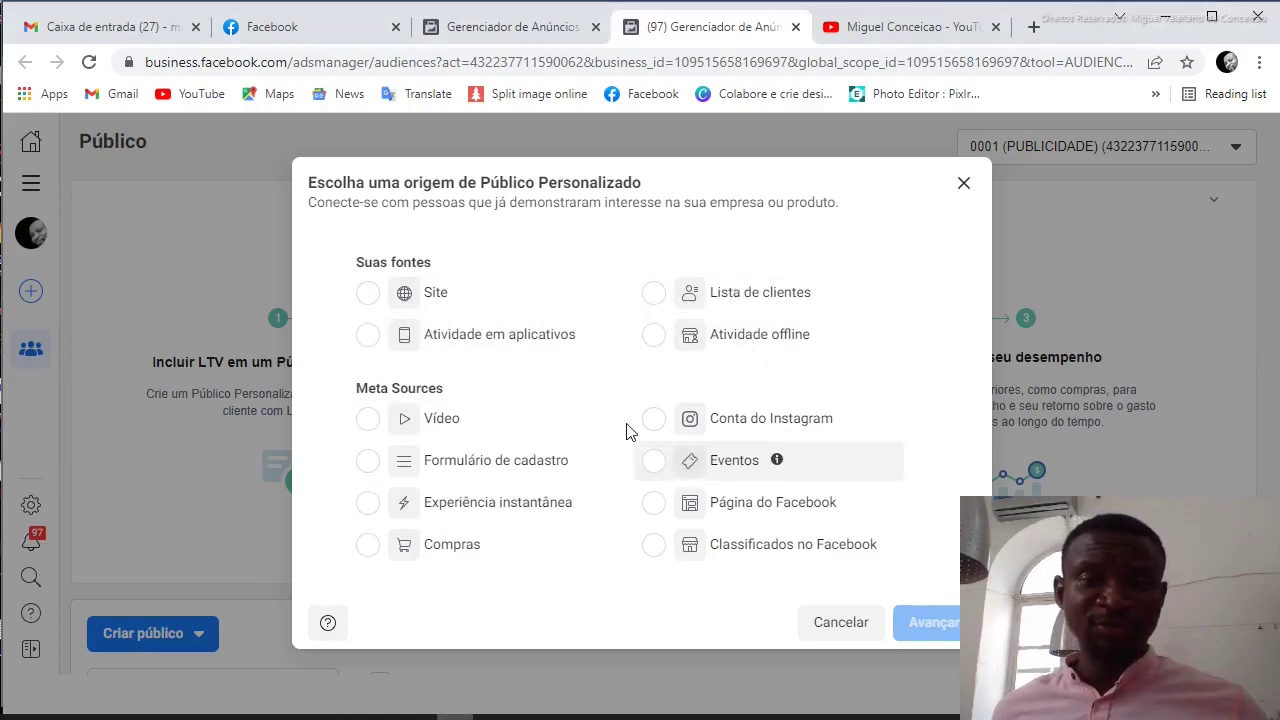
Step: Examine the explanations of the custom audience sources, including Site, Lista de clientes, Vídeo, Conta do Instagram, Compras and Página do Facebook
{"action": "mouse_move", "coordinate": [416, 308]}
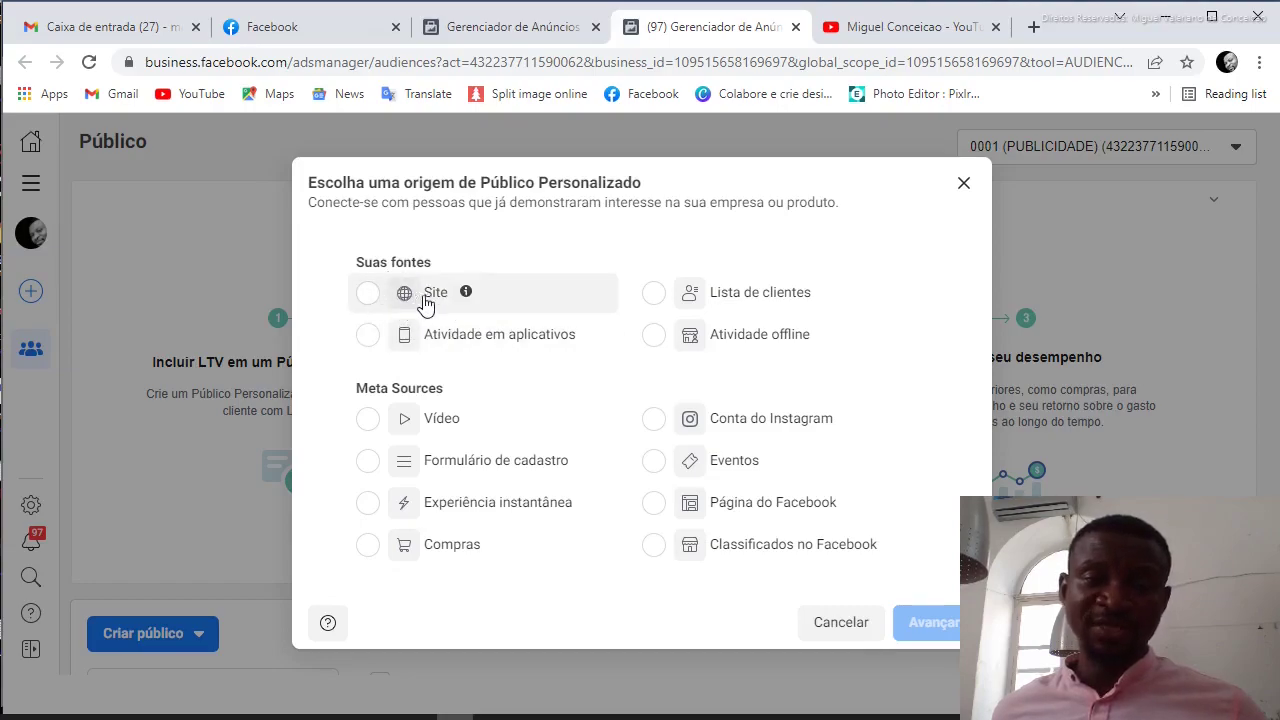
{"action": "mouse_move", "coordinate": [467, 295]}
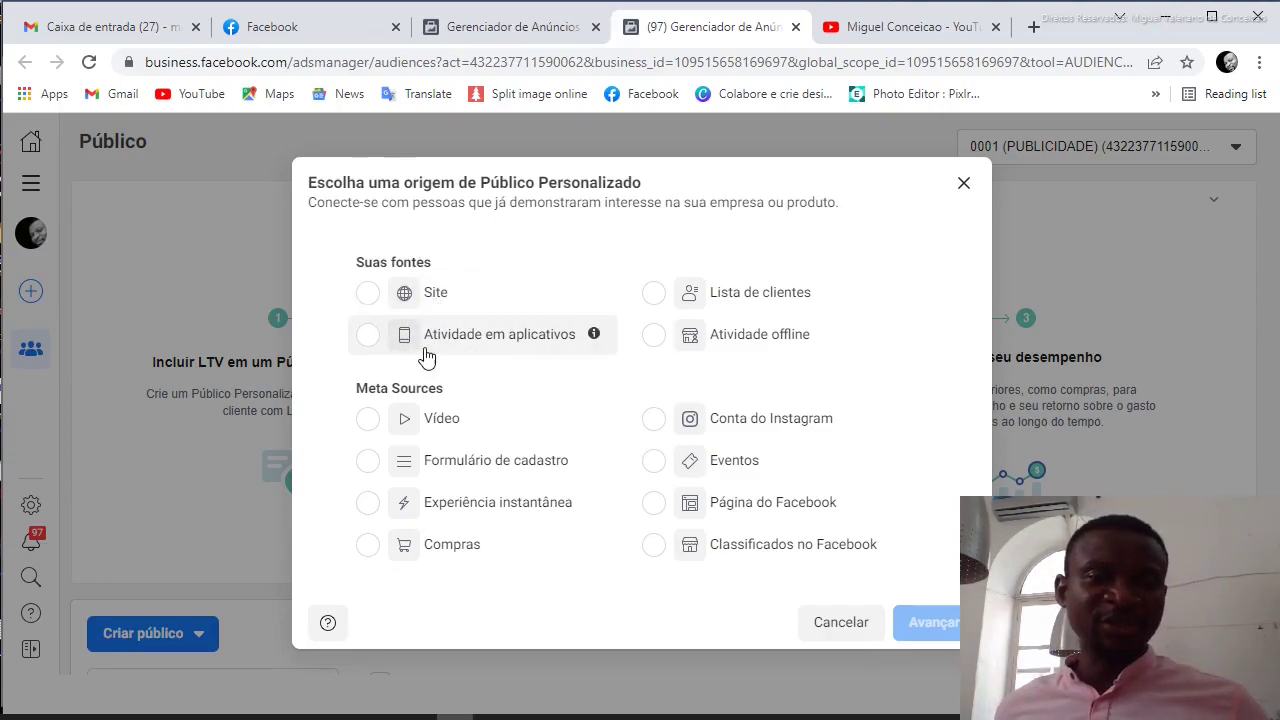
{"action": "mouse_move", "coordinate": [596, 338]}
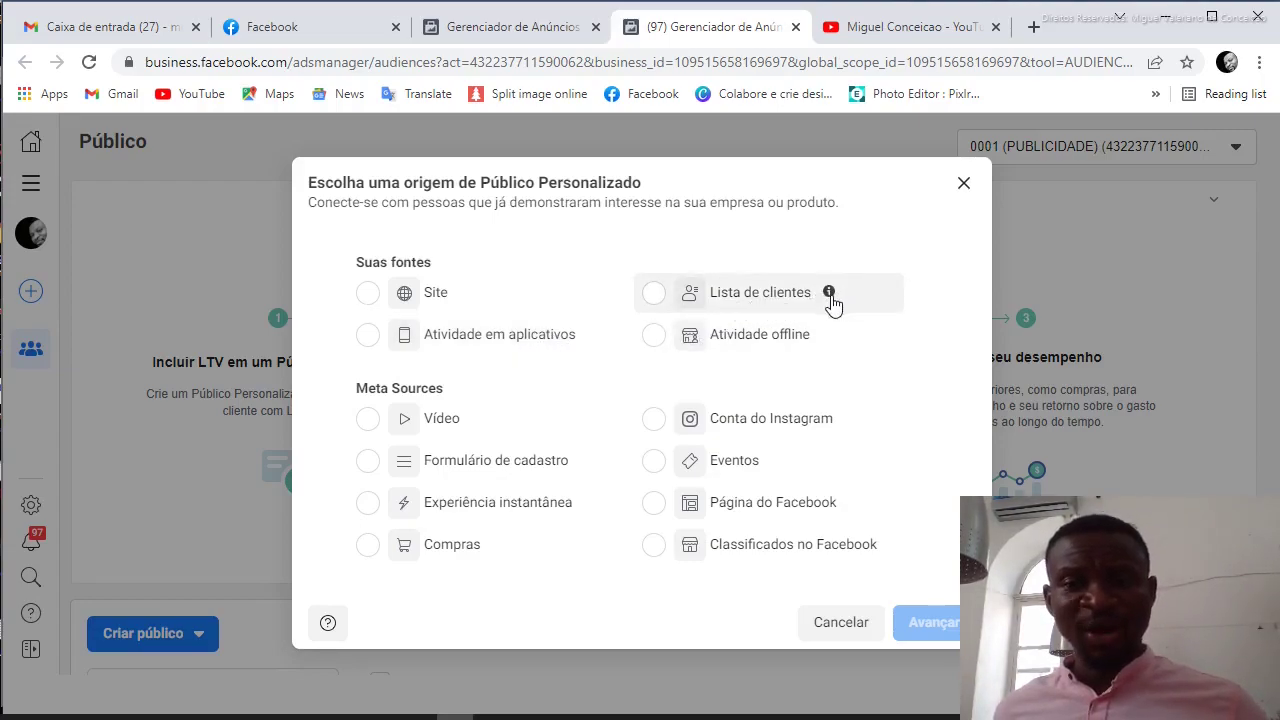
{"action": "mouse_move", "coordinate": [831, 300]}
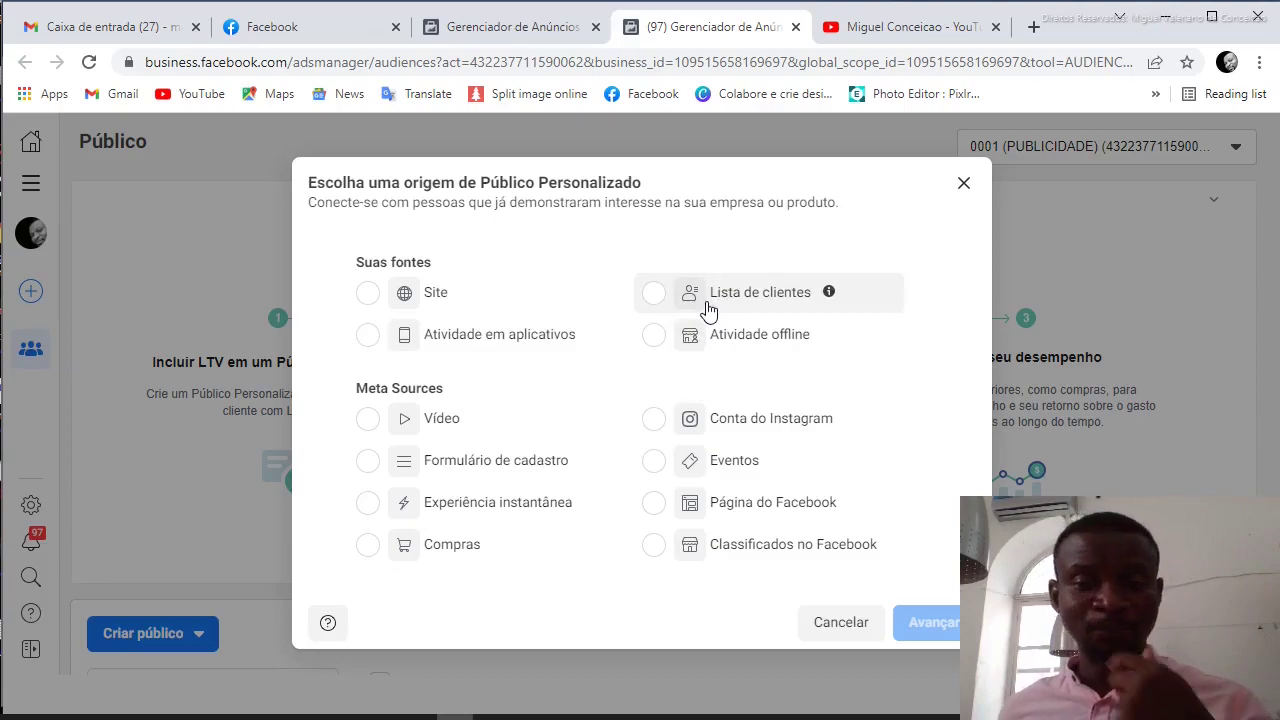
{"action": "mouse_move", "coordinate": [828, 341]}
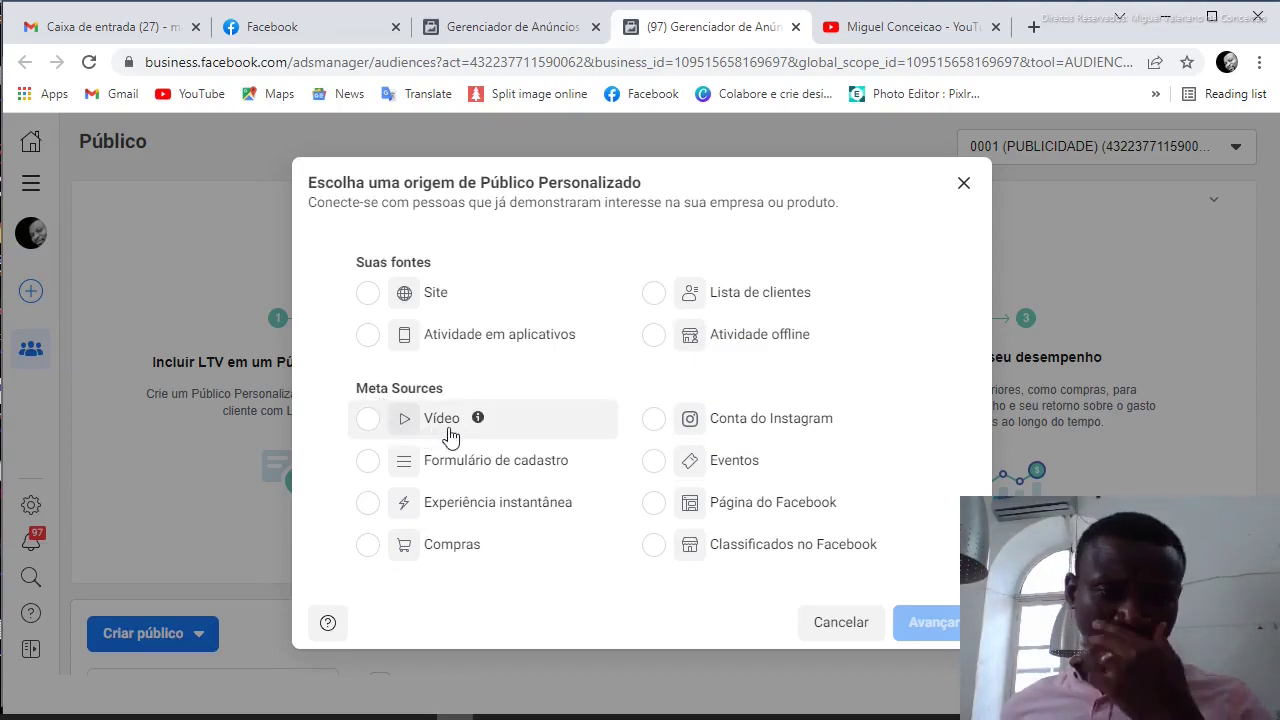
{"action": "mouse_move", "coordinate": [479, 432]}
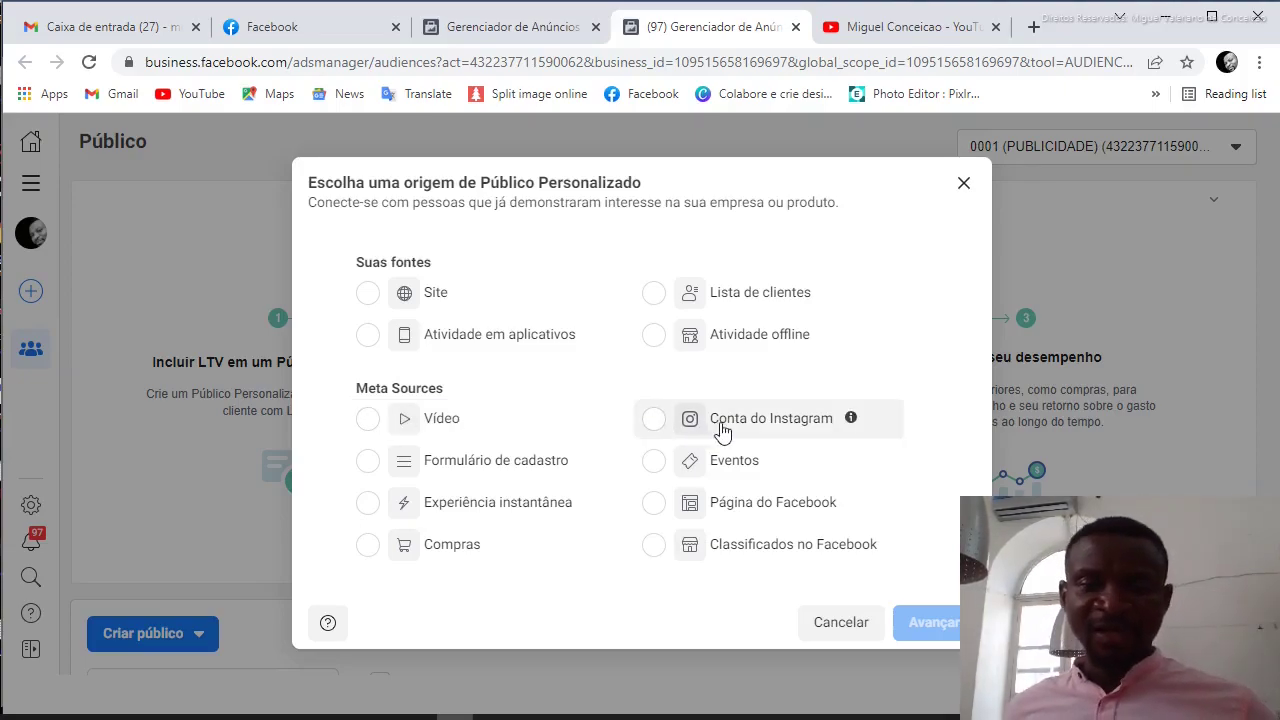
{"action": "mouse_move", "coordinate": [853, 432]}
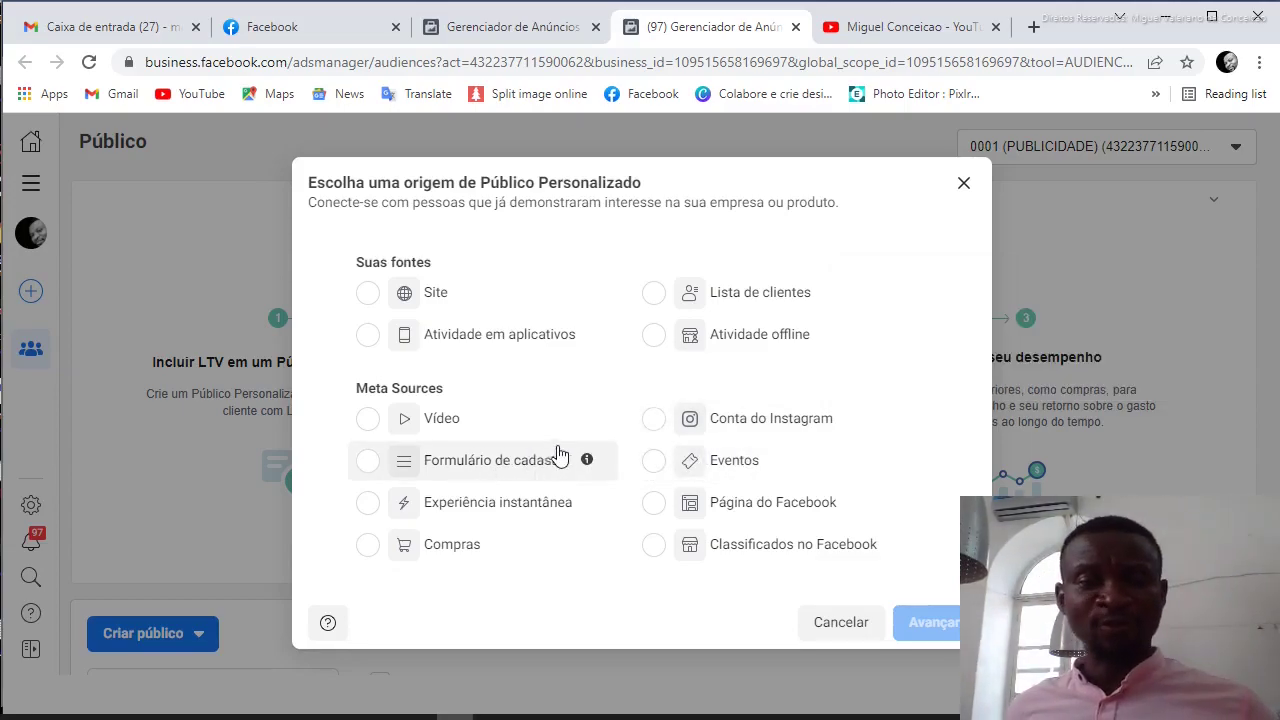
{"action": "mouse_move", "coordinate": [587, 462]}
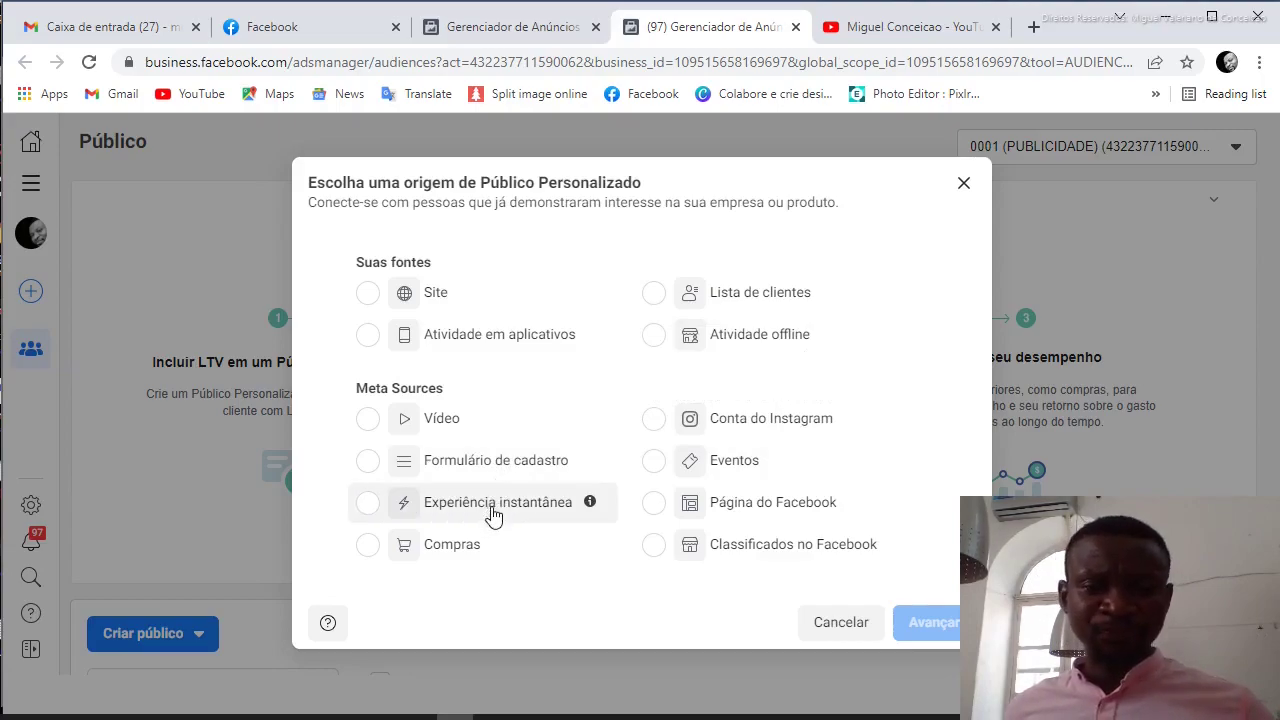
{"action": "mouse_move", "coordinate": [499, 548]}
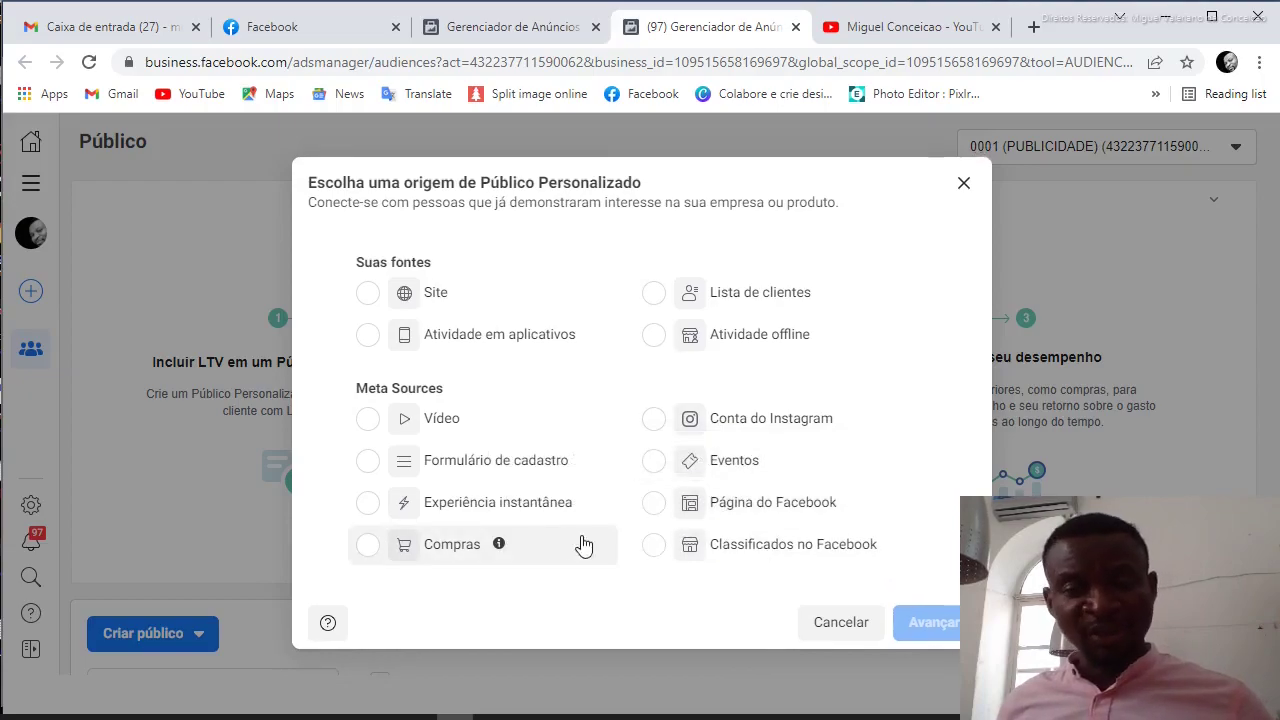
{"action": "mouse_move", "coordinate": [780, 463]}
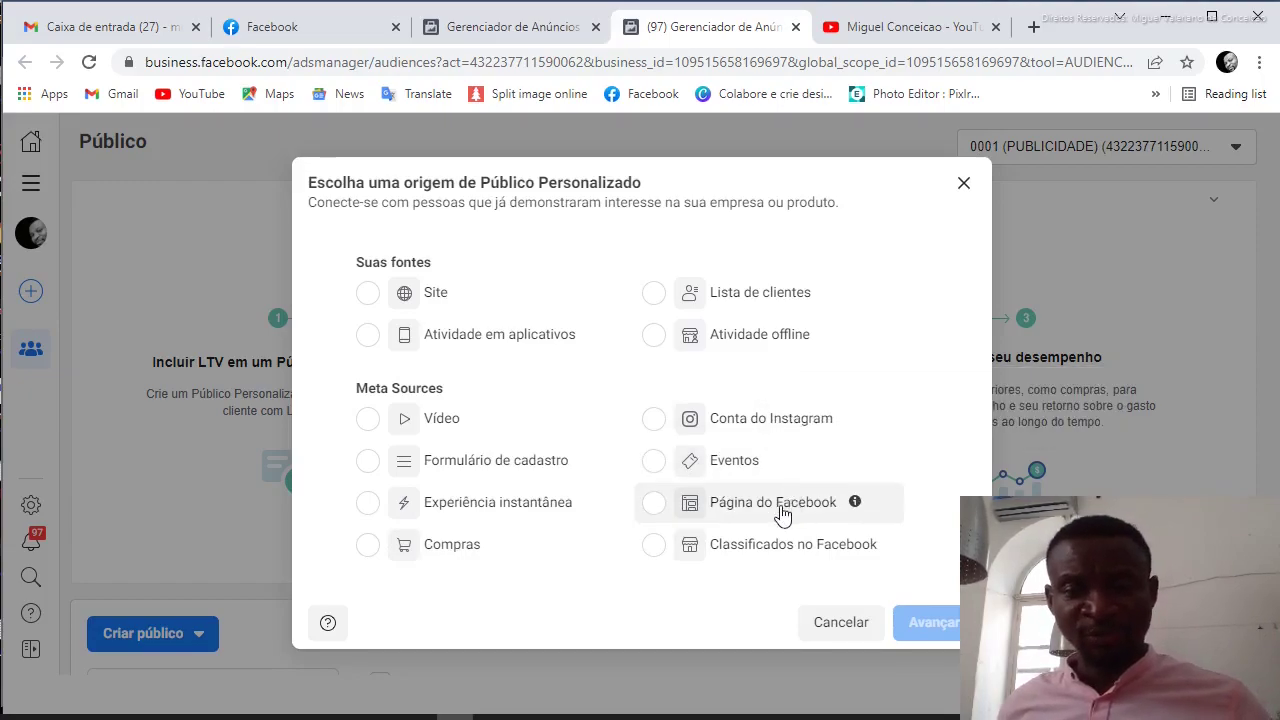
{"action": "mouse_move", "coordinate": [853, 511]}
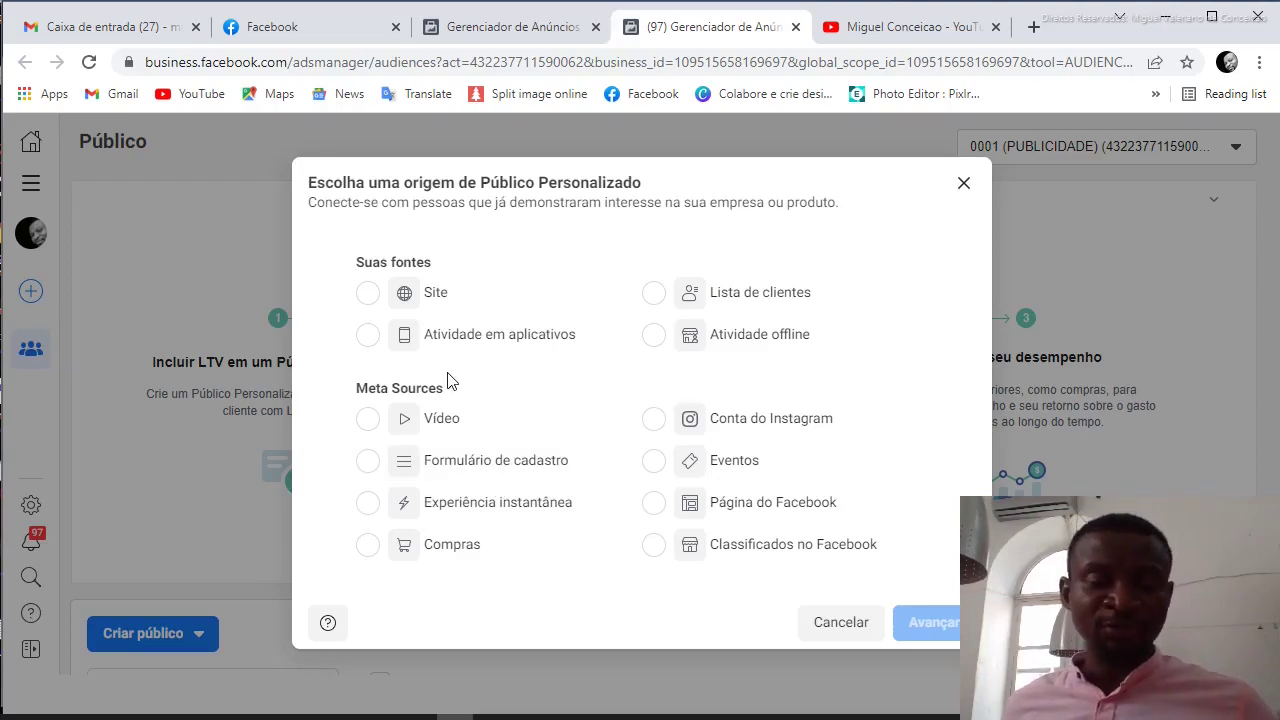
Step: Choose Vídeo as the custom audience source and continue to the video engagement audience settings
{"action": "left_click", "coordinate": [368, 420]}
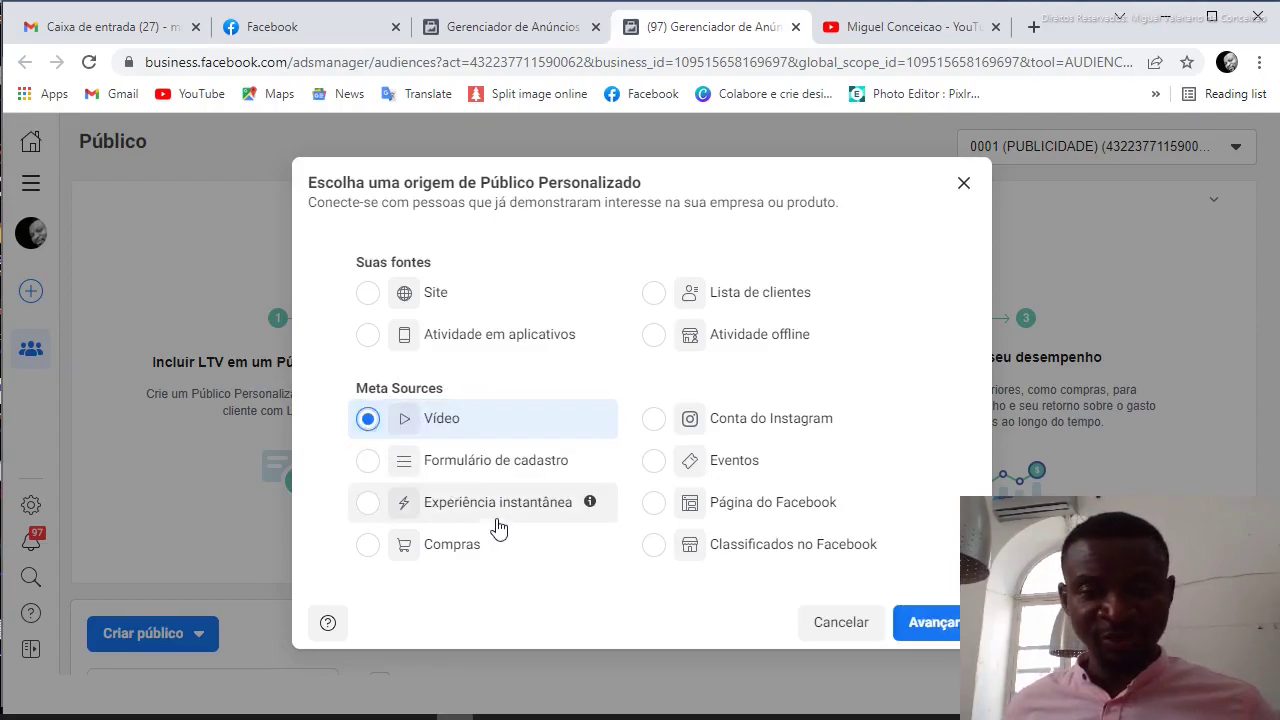
{"action": "left_click_drag", "start_coordinate": [1133, 631], "coordinate": [170, 131]}
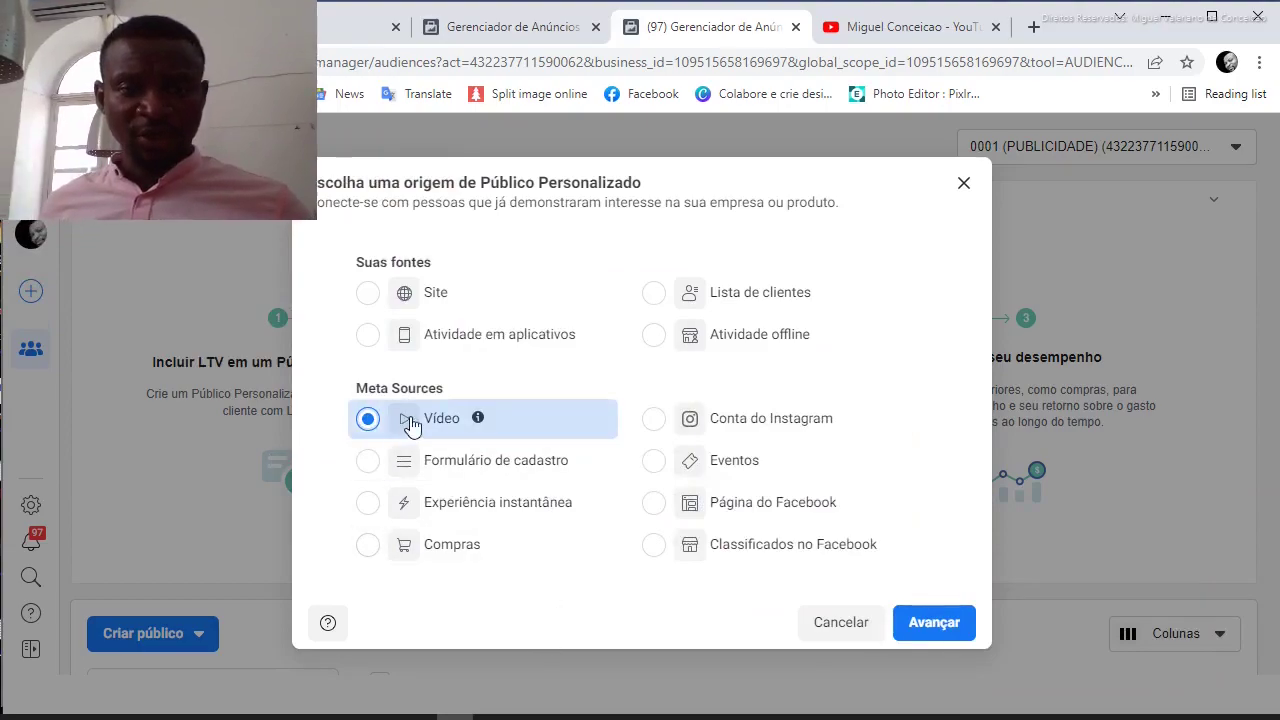
{"action": "left_click", "coordinate": [932, 628]}
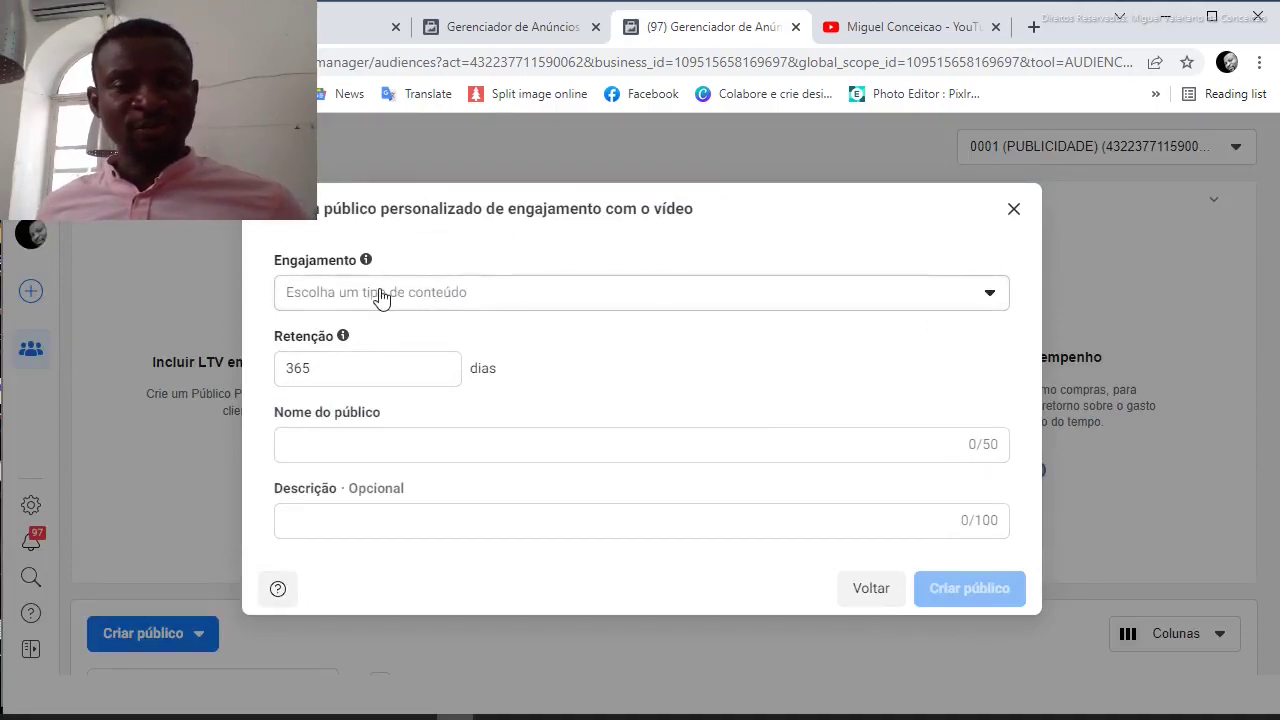
Step: Set the audience's engagement type to people who viewed at least 3 seconds of the video
{"action": "mouse_move", "coordinate": [366, 264]}
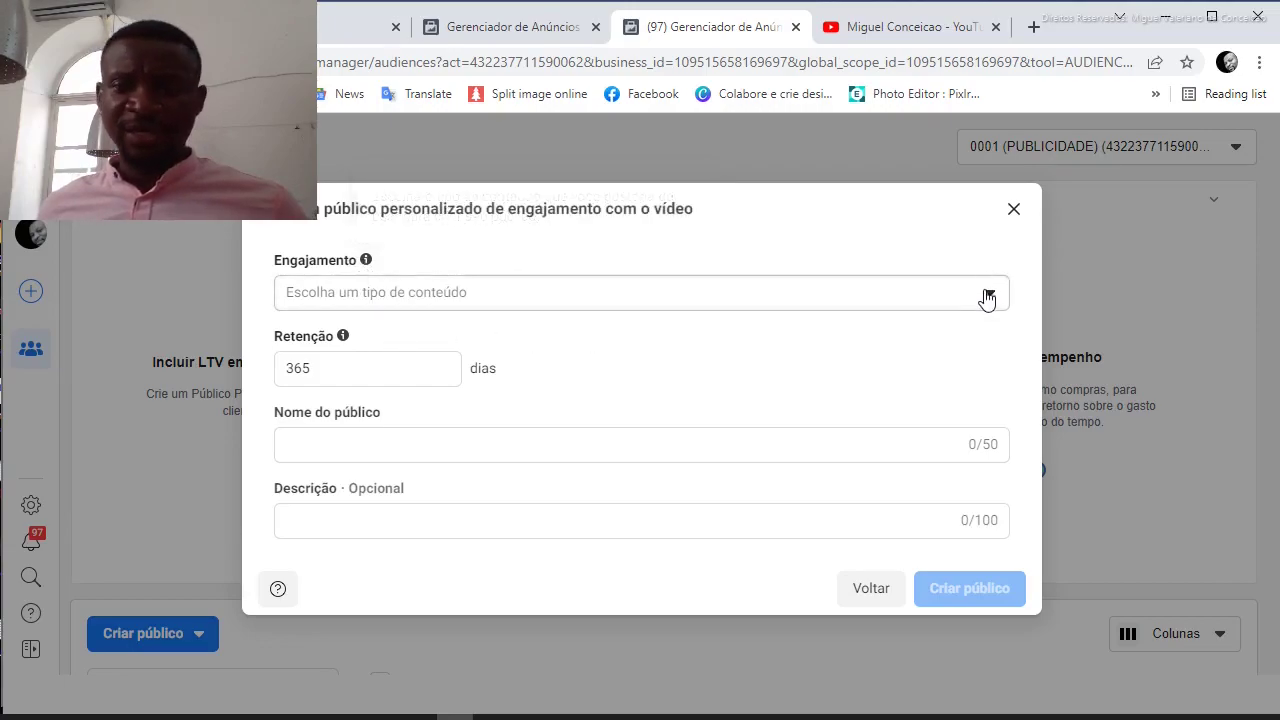
{"action": "left_click", "coordinate": [987, 296]}
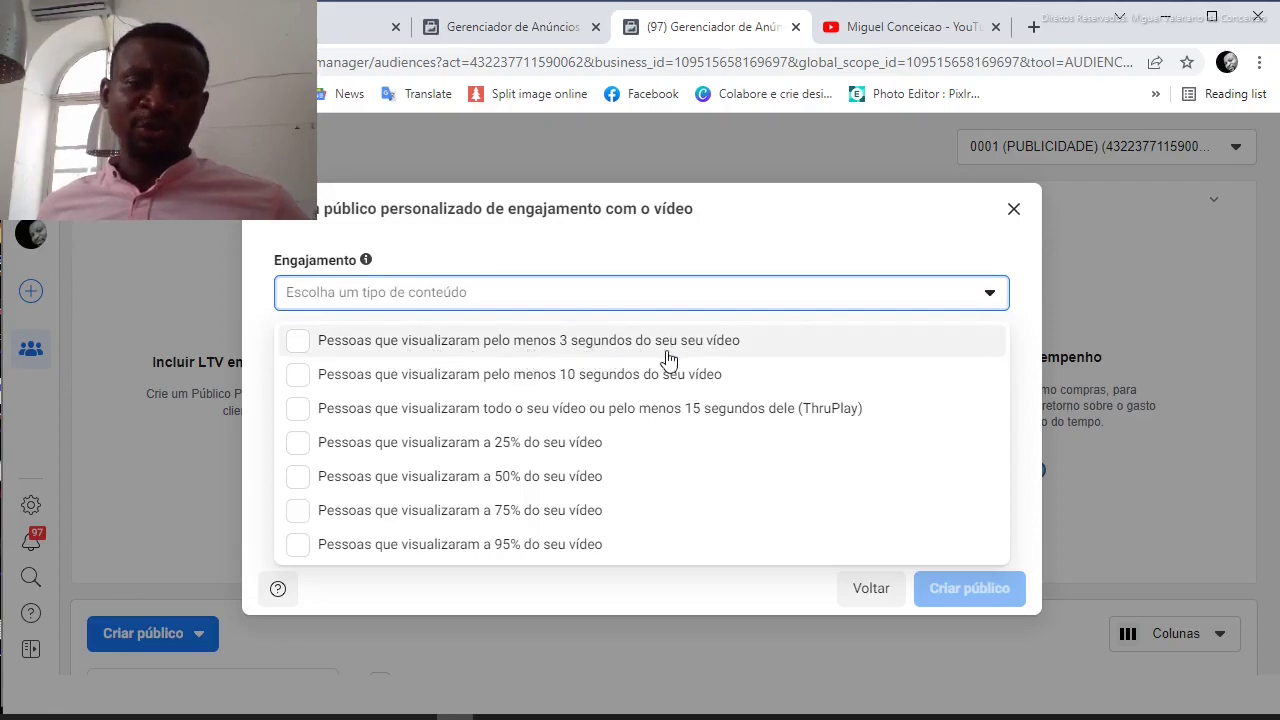
{"action": "left_click", "coordinate": [300, 343]}
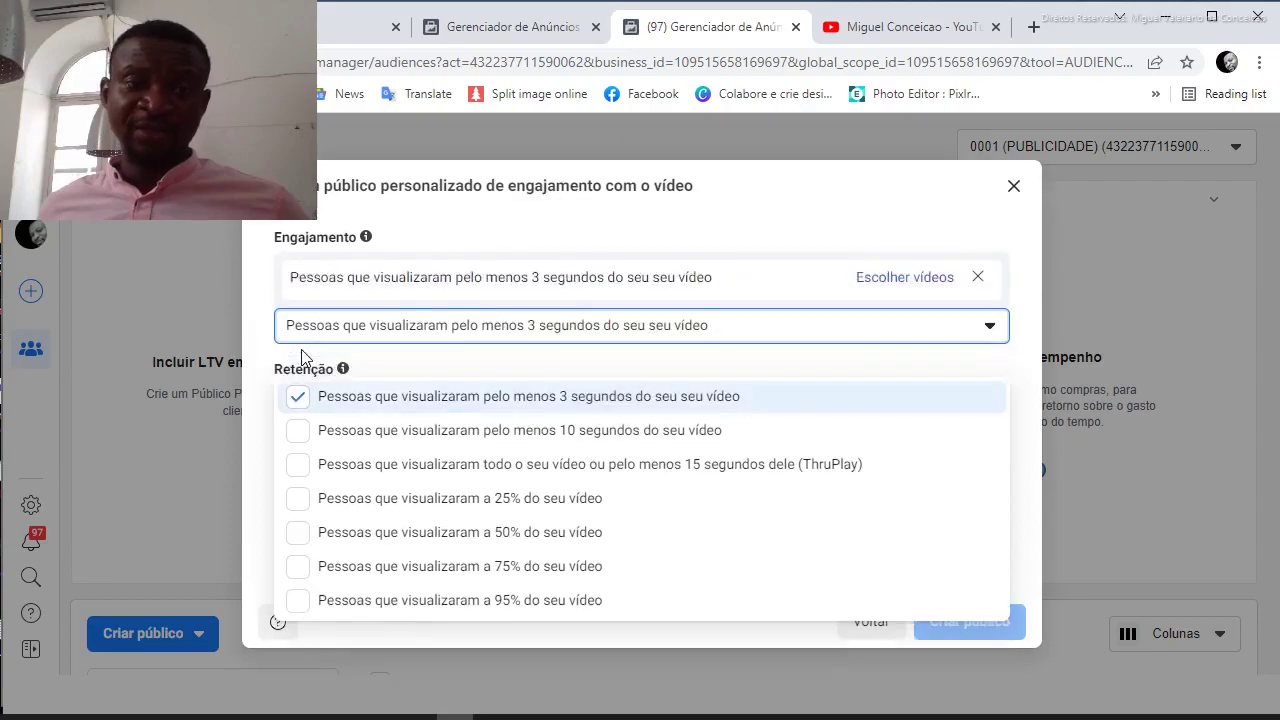
{"action": "left_click", "coordinate": [298, 401]}
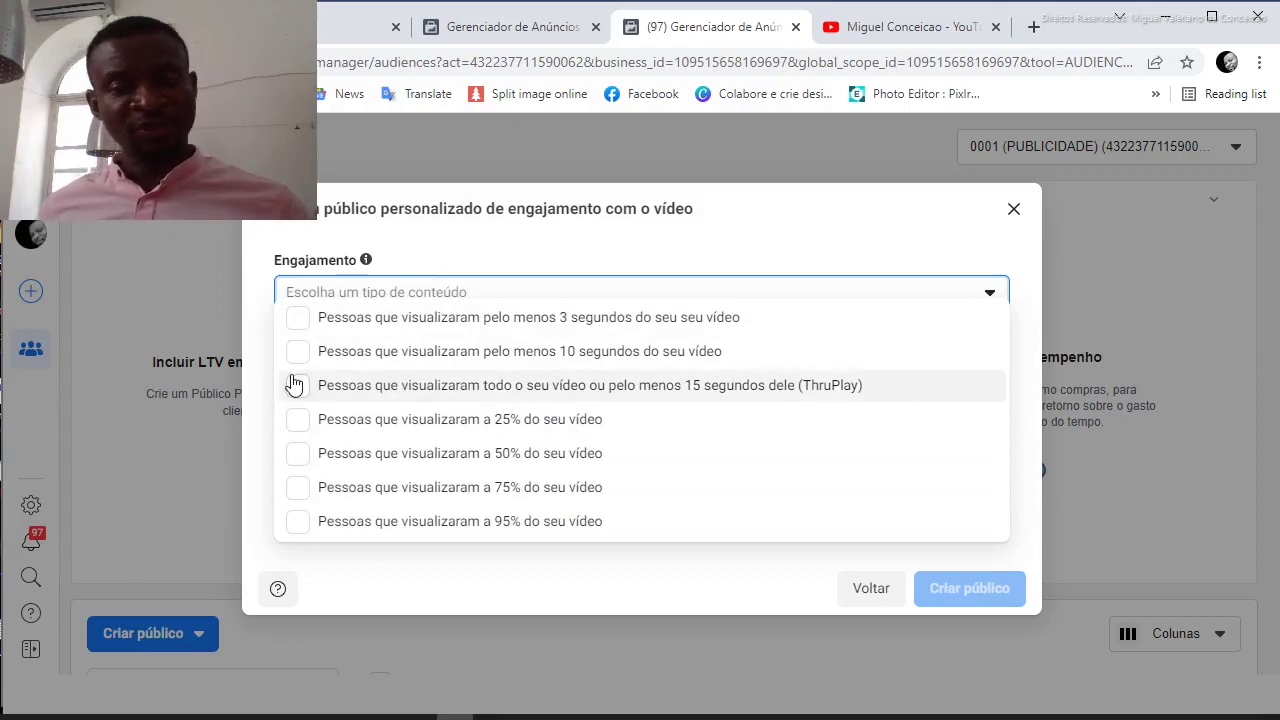
{"action": "left_click", "coordinate": [297, 319]}
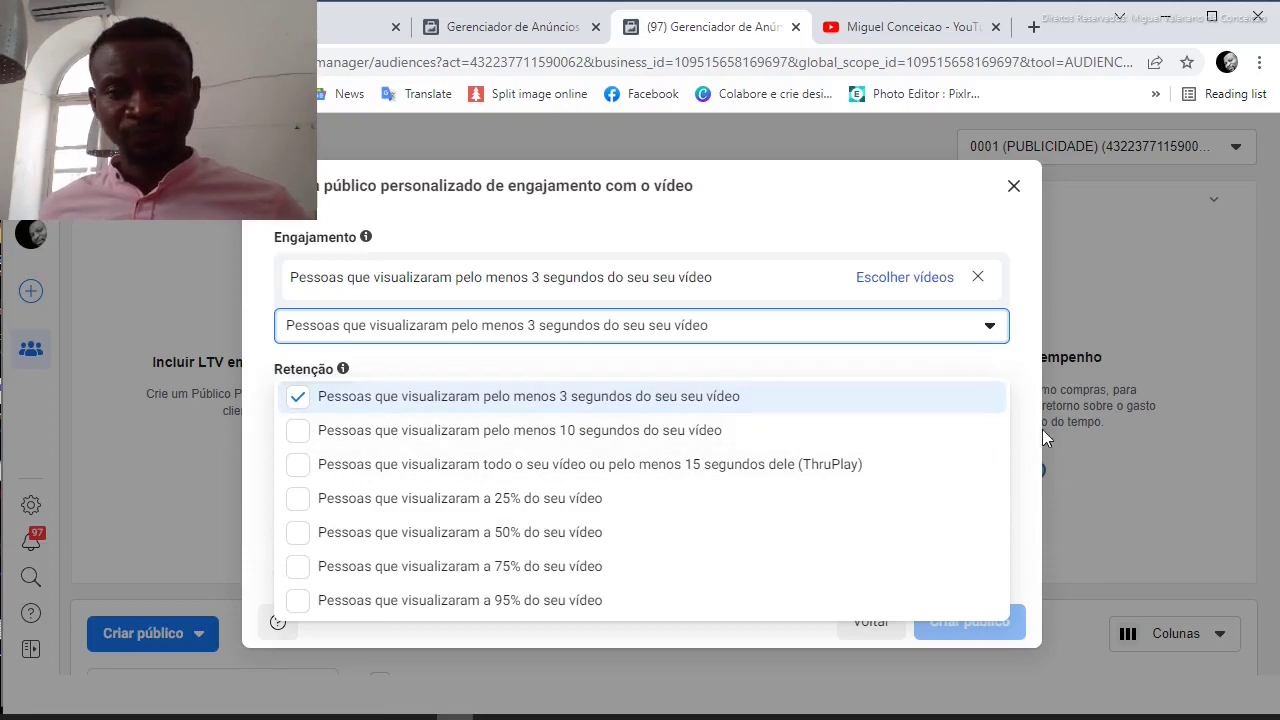
Step: Set the video engagement audience's retention period to 180 days
{"action": "left_click", "coordinate": [1020, 318]}
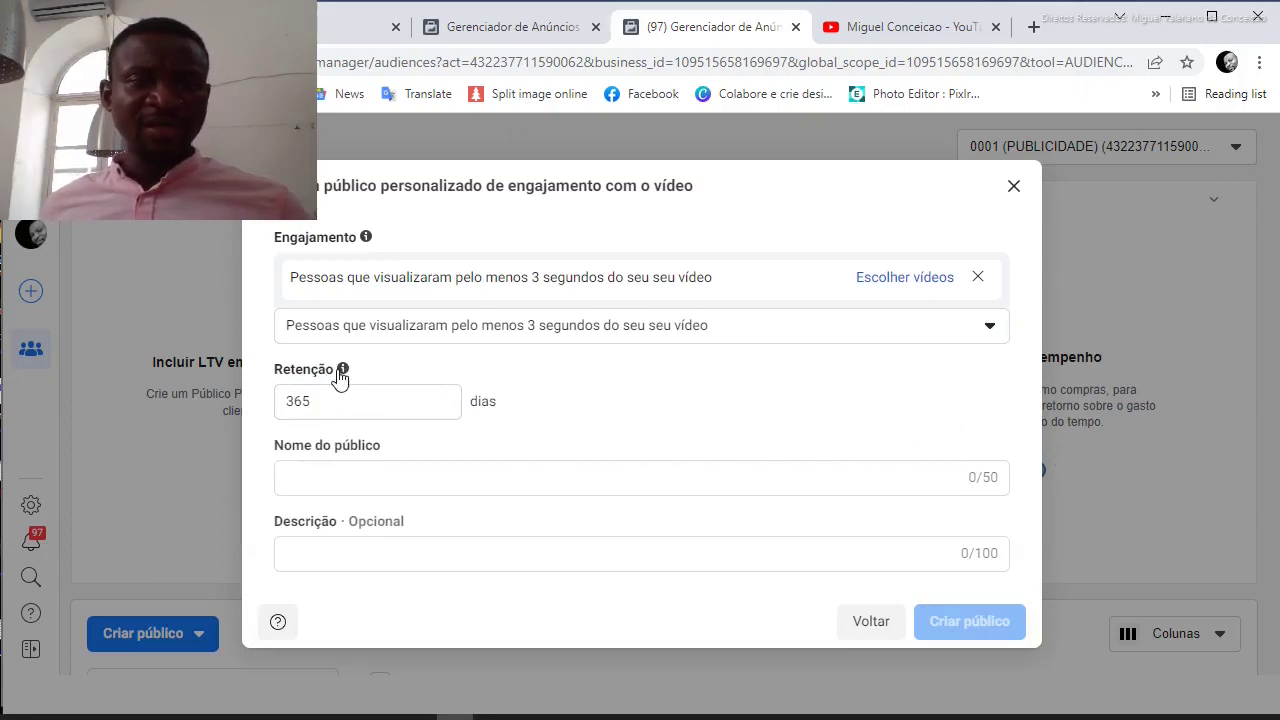
{"action": "mouse_move", "coordinate": [343, 377]}
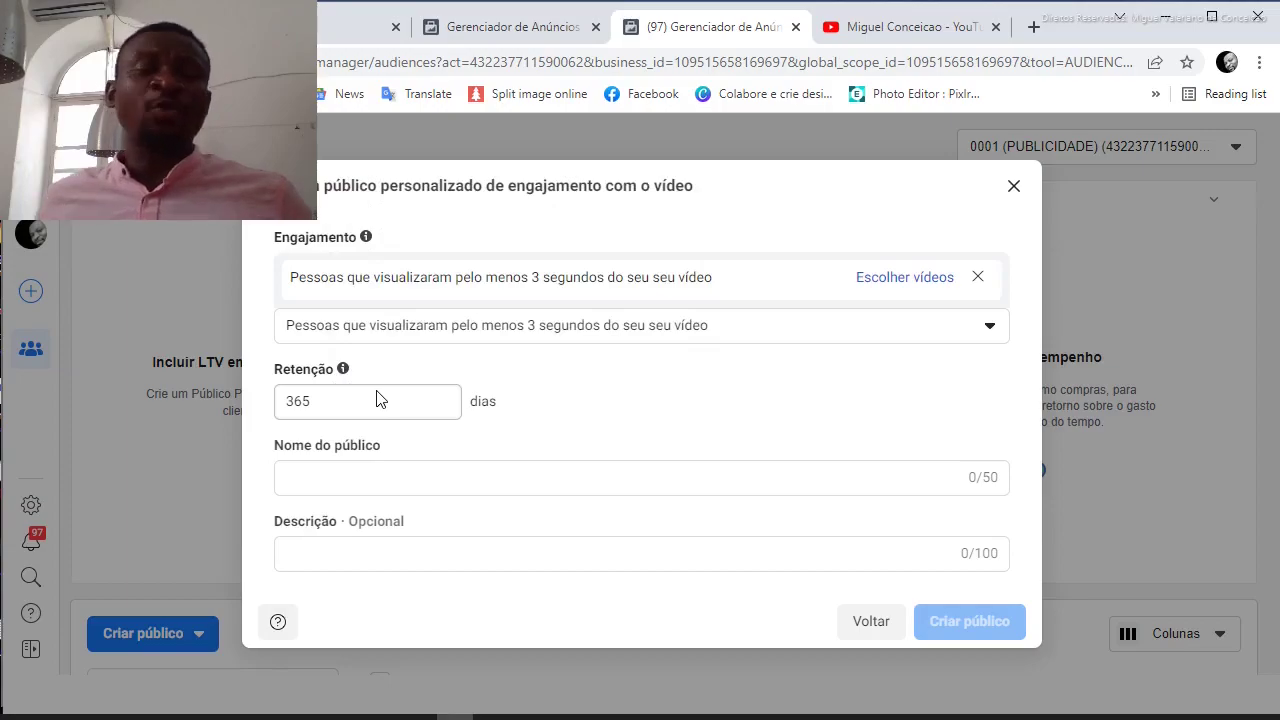
{"action": "left_click", "coordinate": [327, 402]}
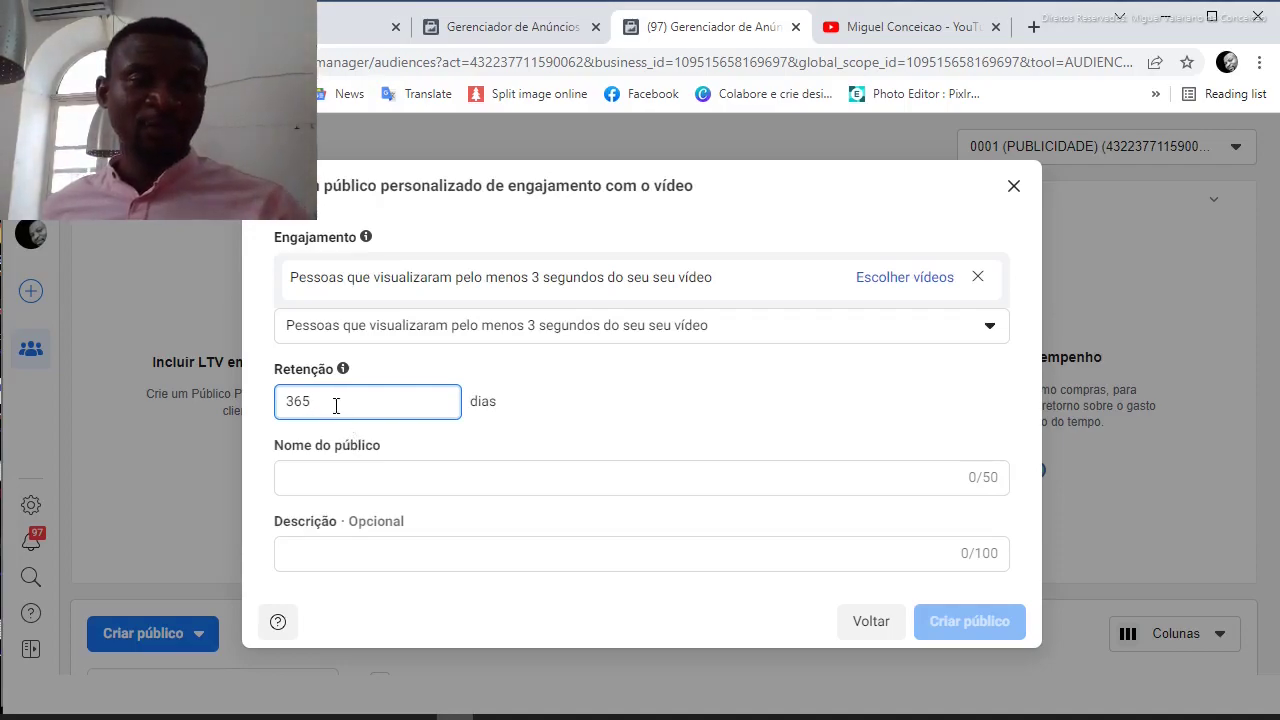
{"action": "left_click_drag", "start_coordinate": [334, 403], "coordinate": [251, 406]}
{"action": "type", "text": "180"}
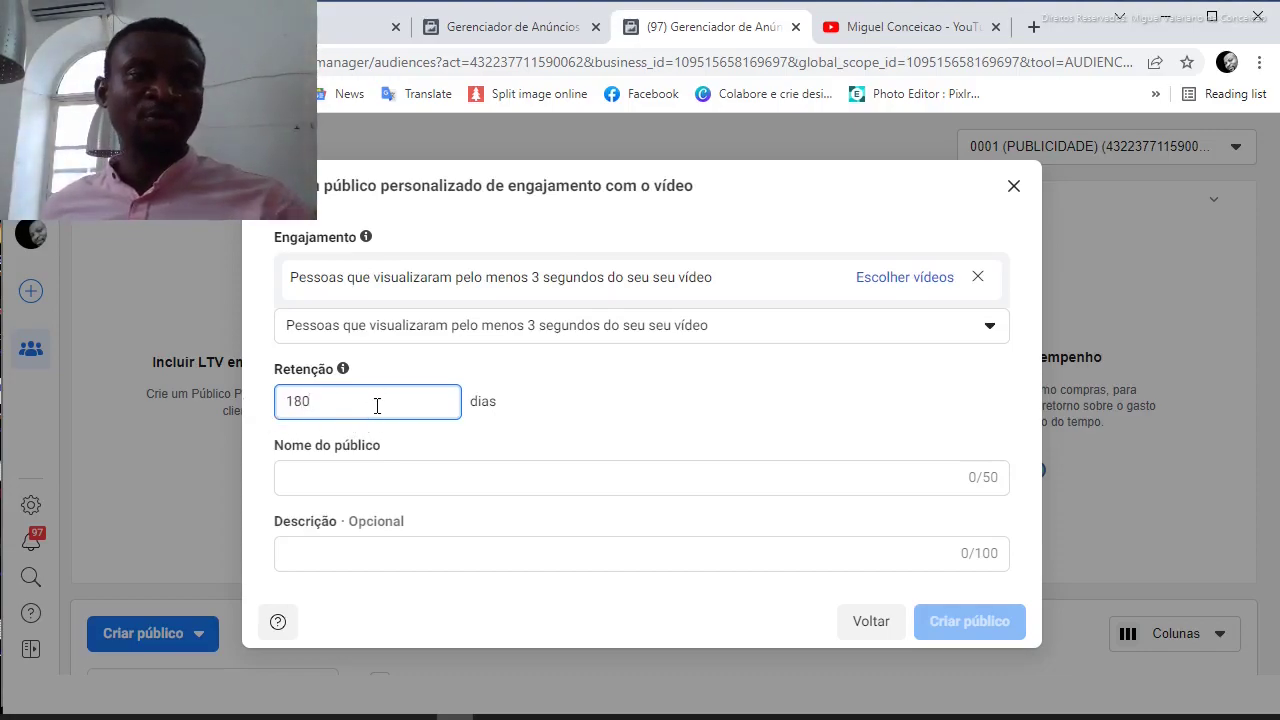
{"action": "left_click_drag", "start_coordinate": [354, 406], "coordinate": [290, 405]}
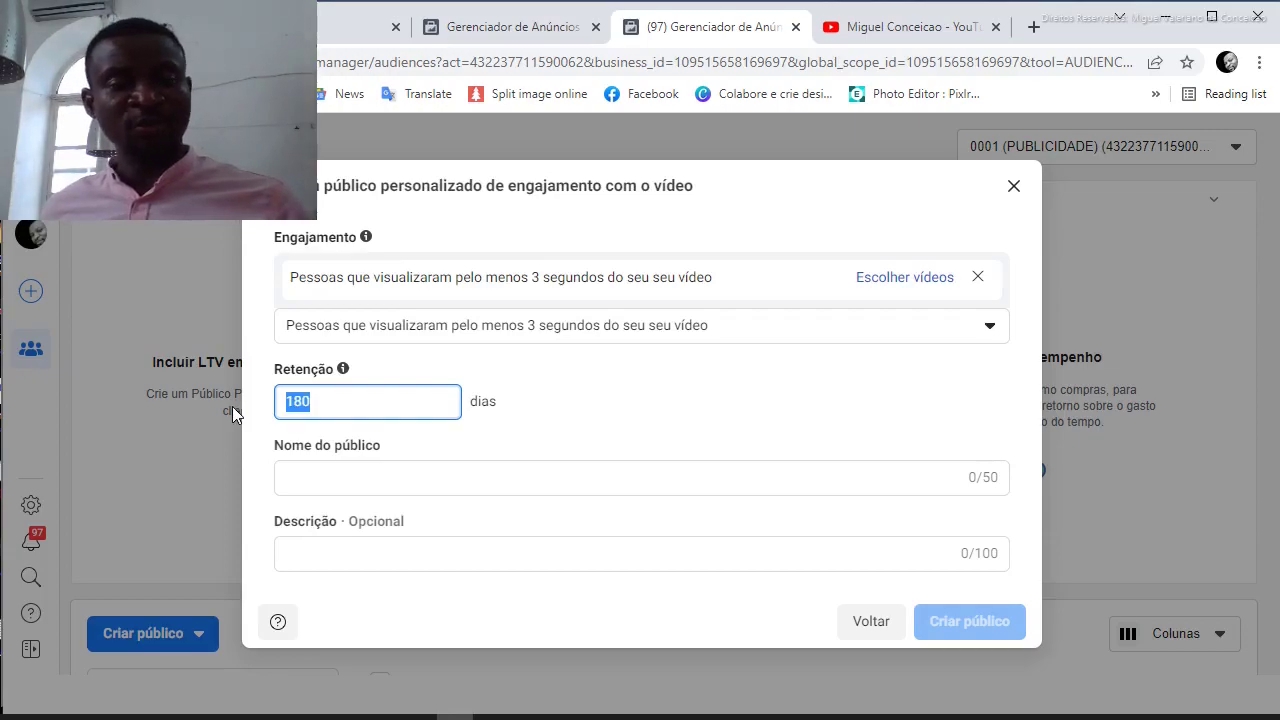
{"action": "type", "text": "30"}
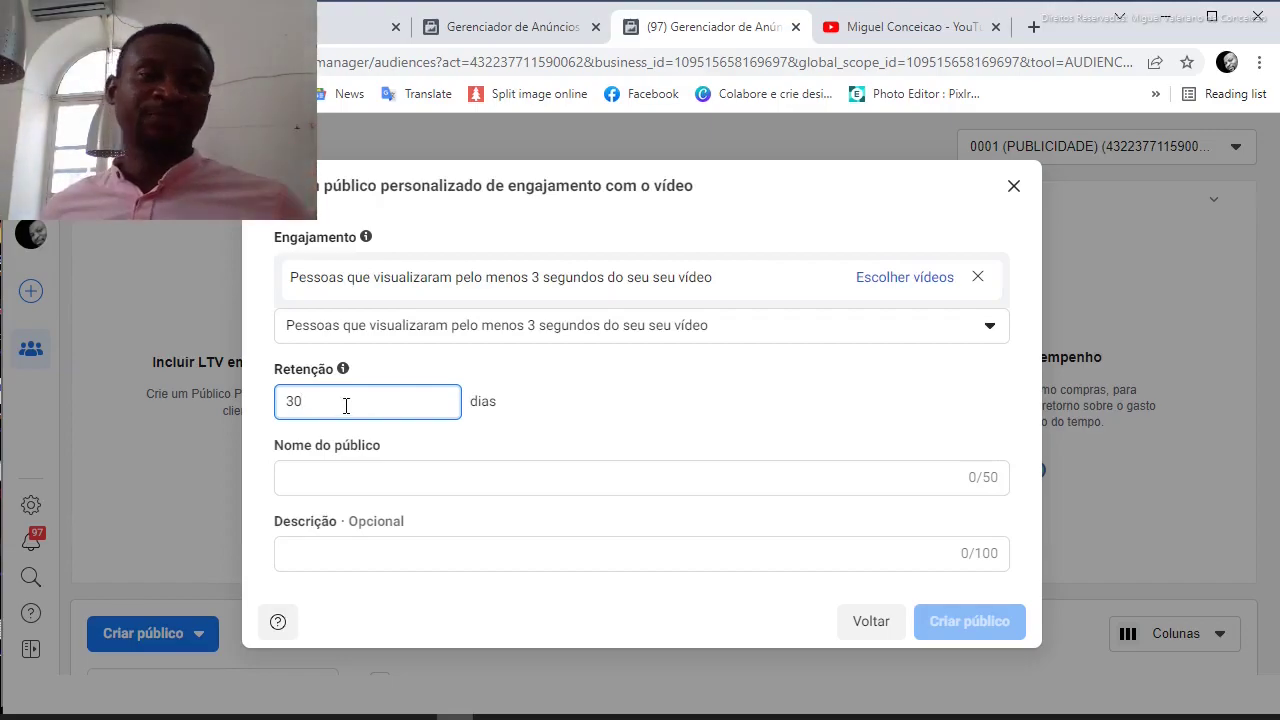
{"action": "key", "text": "ctrl+a"}
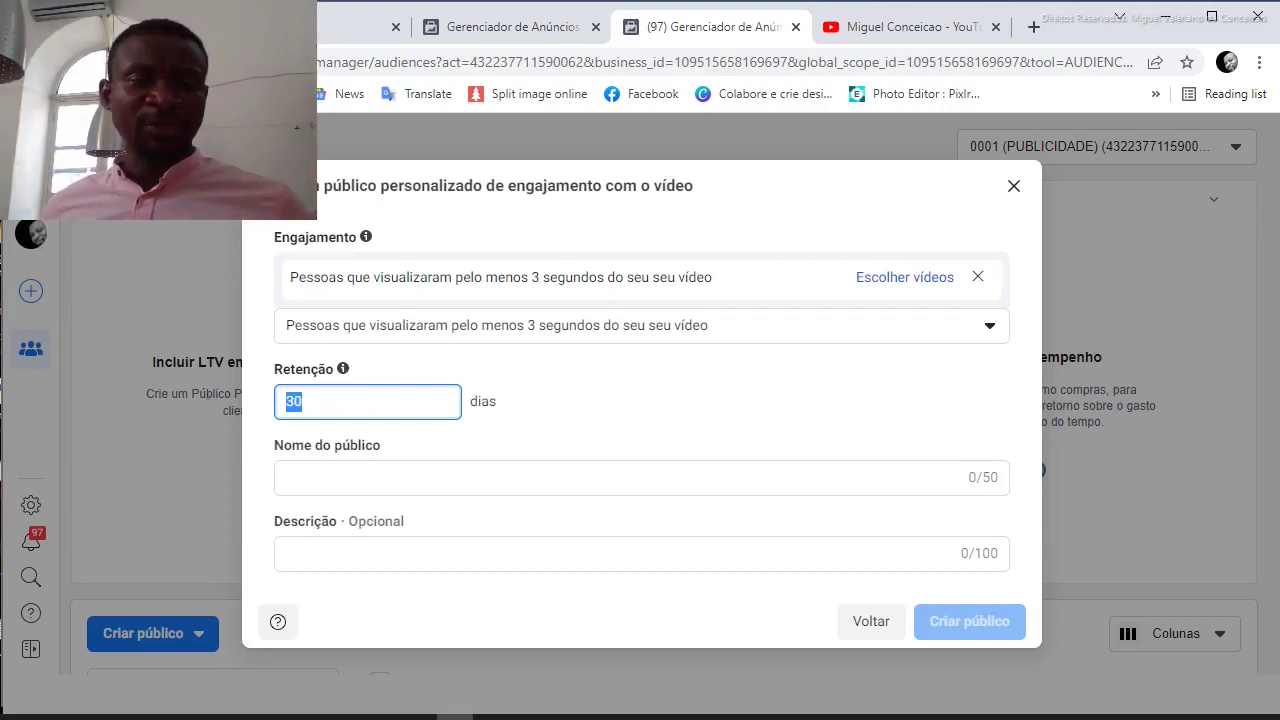
{"action": "type", "text": "180"}
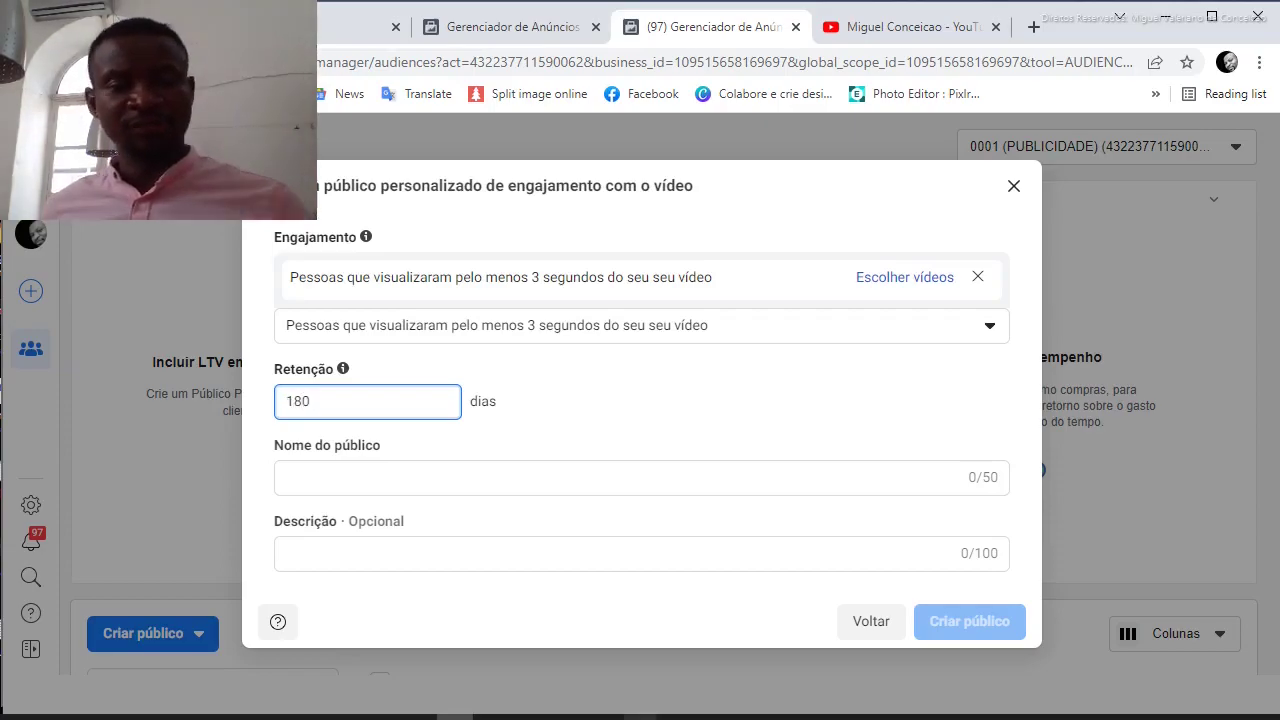
Step: Name the audience "video view 180D" and leave the optional description empty
{"action": "left_click", "coordinate": [305, 475]}
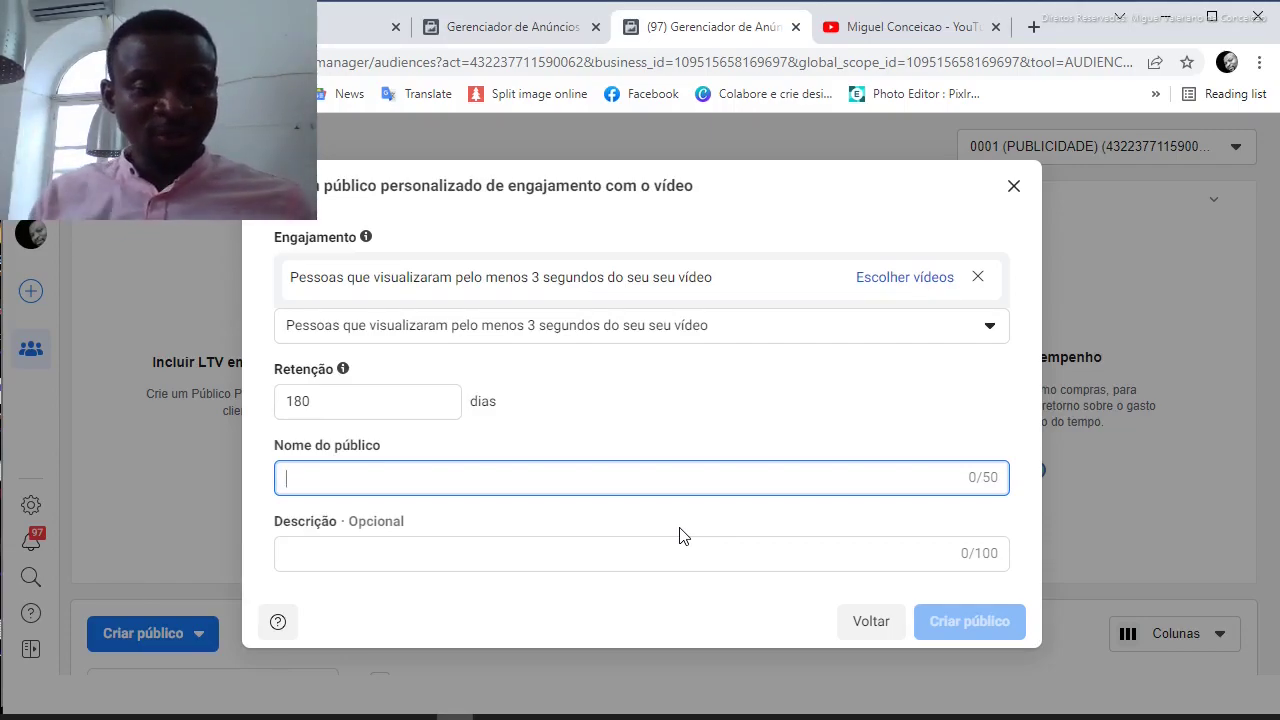
{"action": "type", "text": "id"}
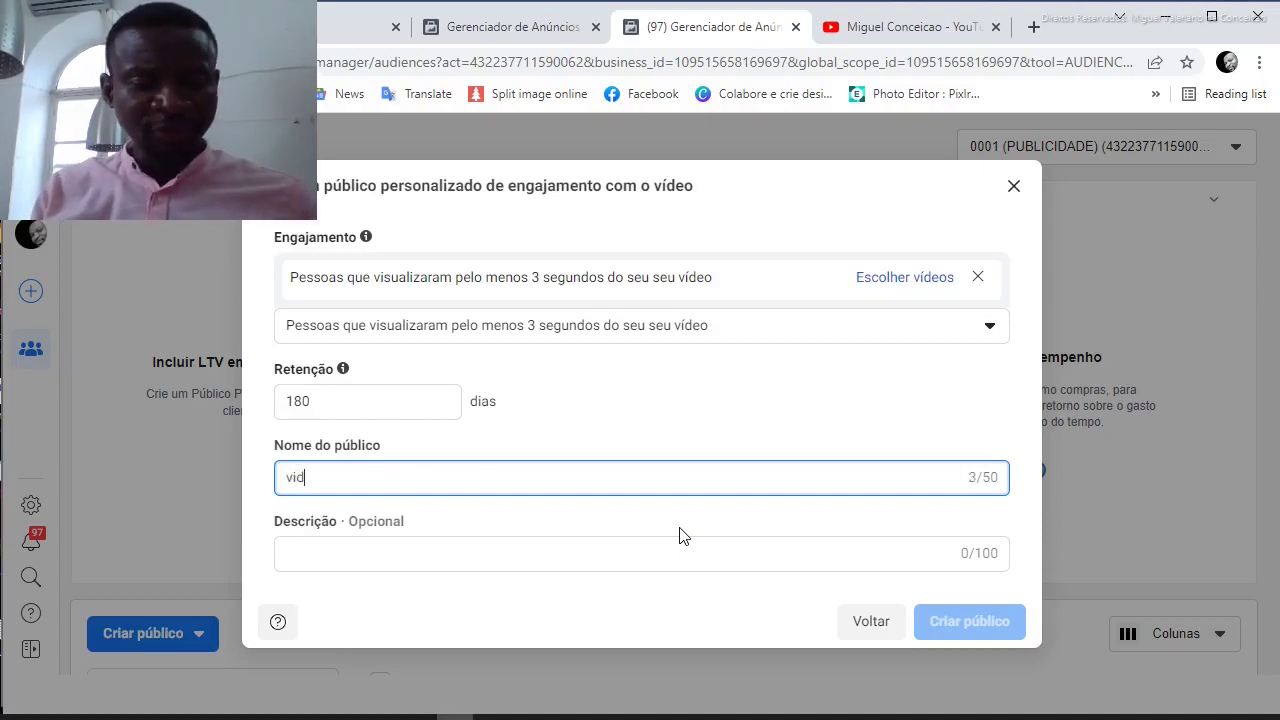
{"action": "type", "text": "eo view 10d"}
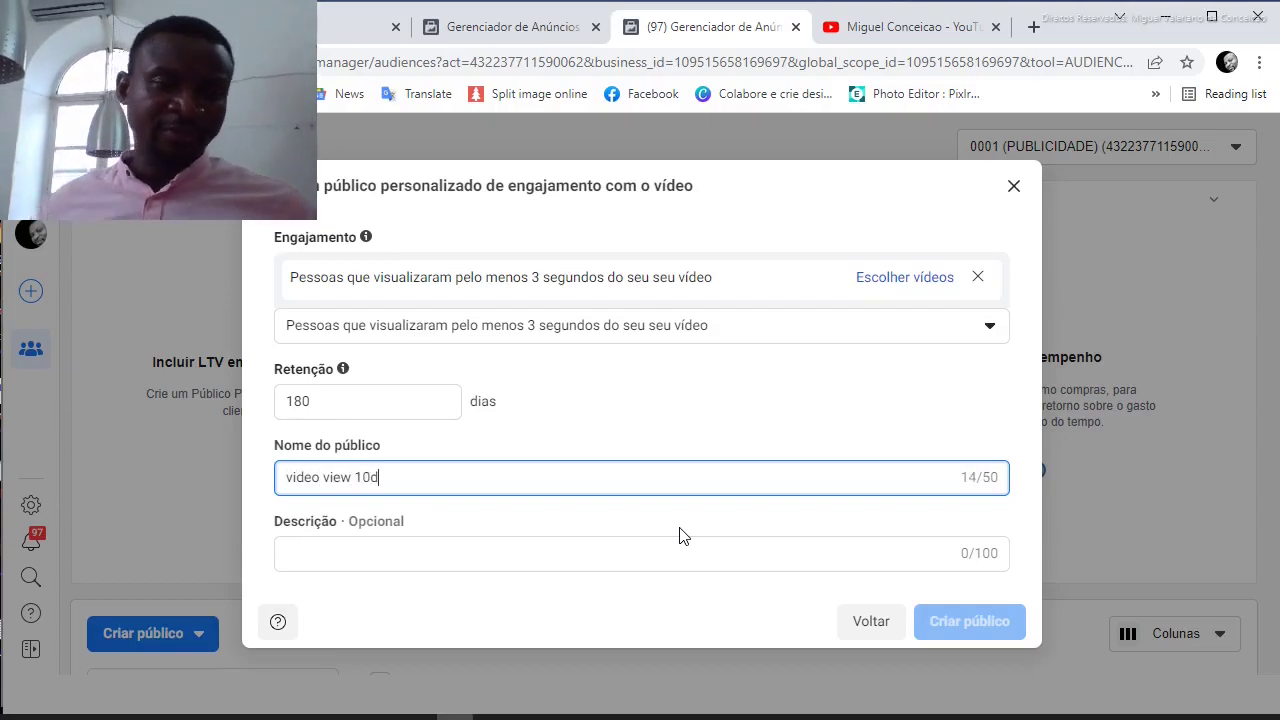
{"action": "key", "text": "BackSpace"}
{"action": "key", "text": "BackSpace"}
{"action": "type", "text": "80"}
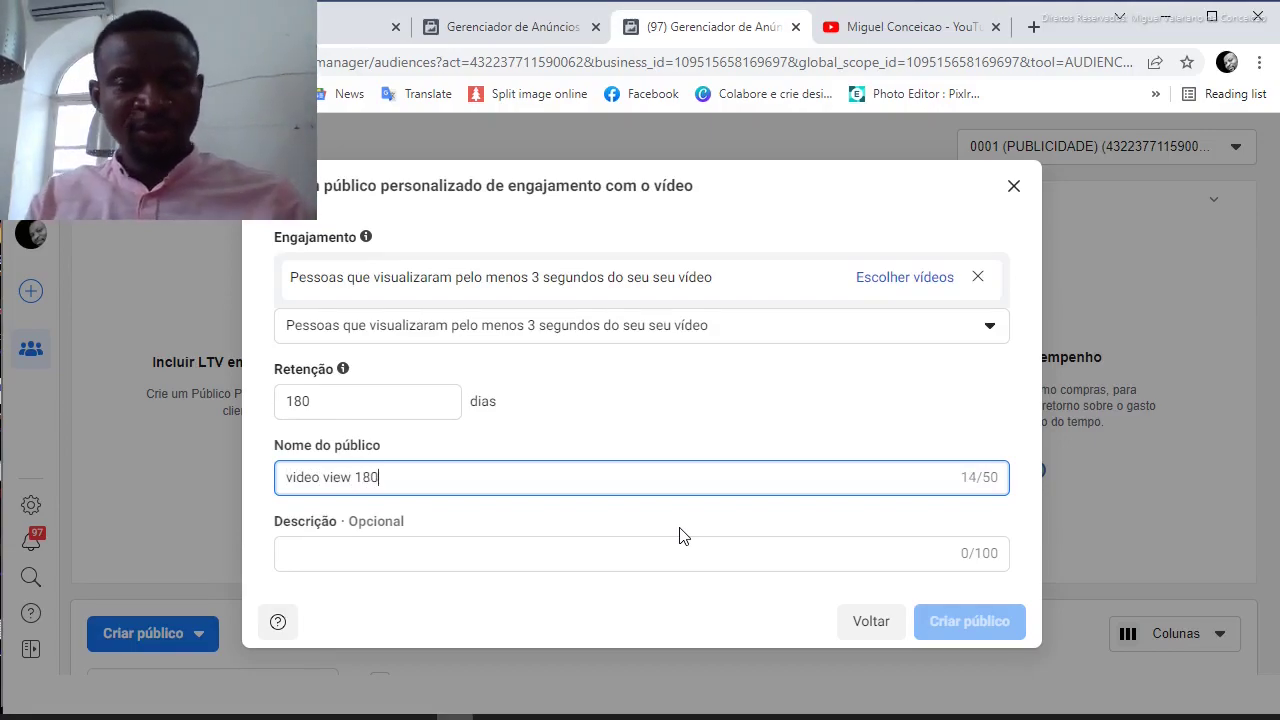
{"action": "type", "text": "D"}
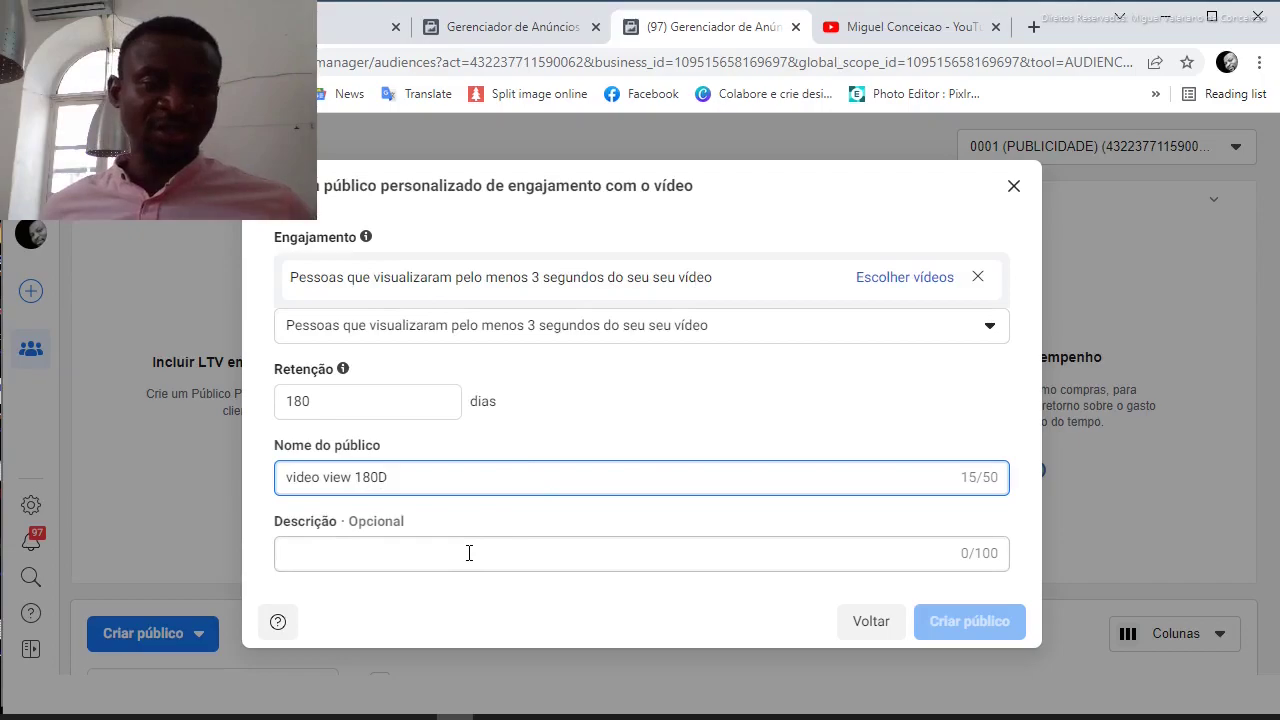
{"action": "left_click", "coordinate": [416, 553]}
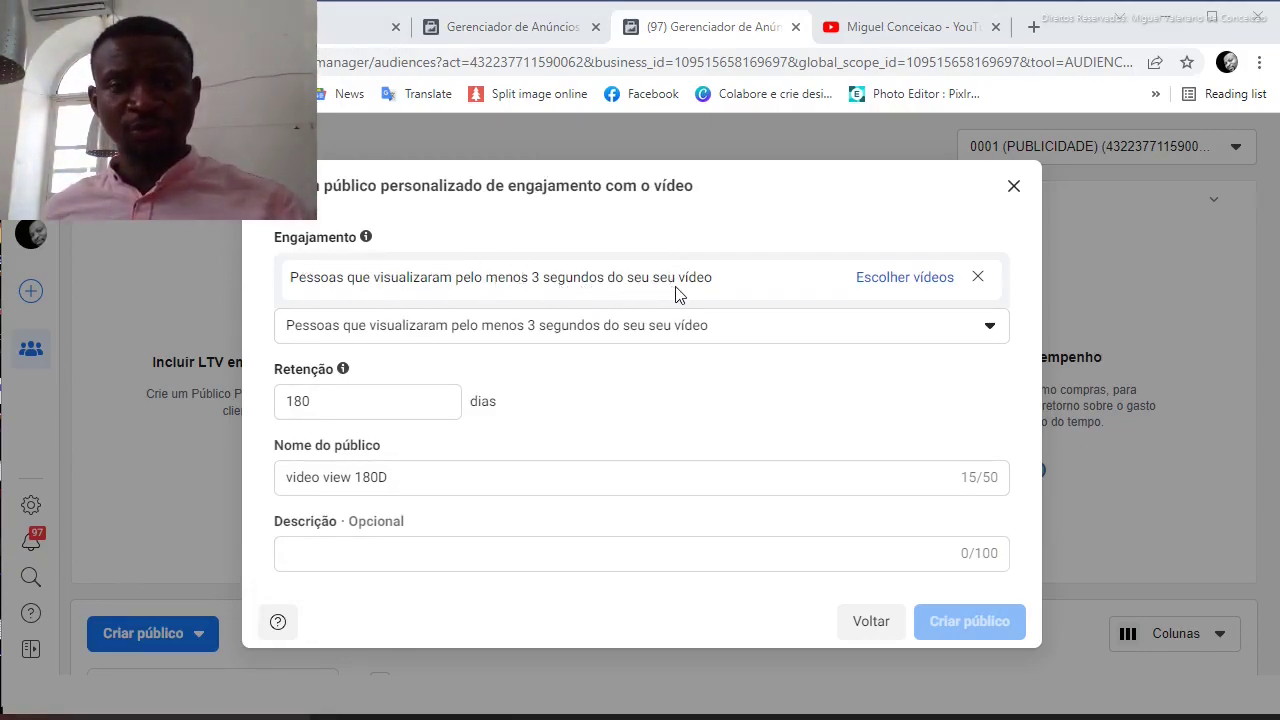
Step: Open the video selection for the 3-second viewers and choose the presenter's own Facebook page as the source
{"action": "left_click", "coordinate": [944, 280]}
{"action": "left_click", "coordinate": [594, 430]}
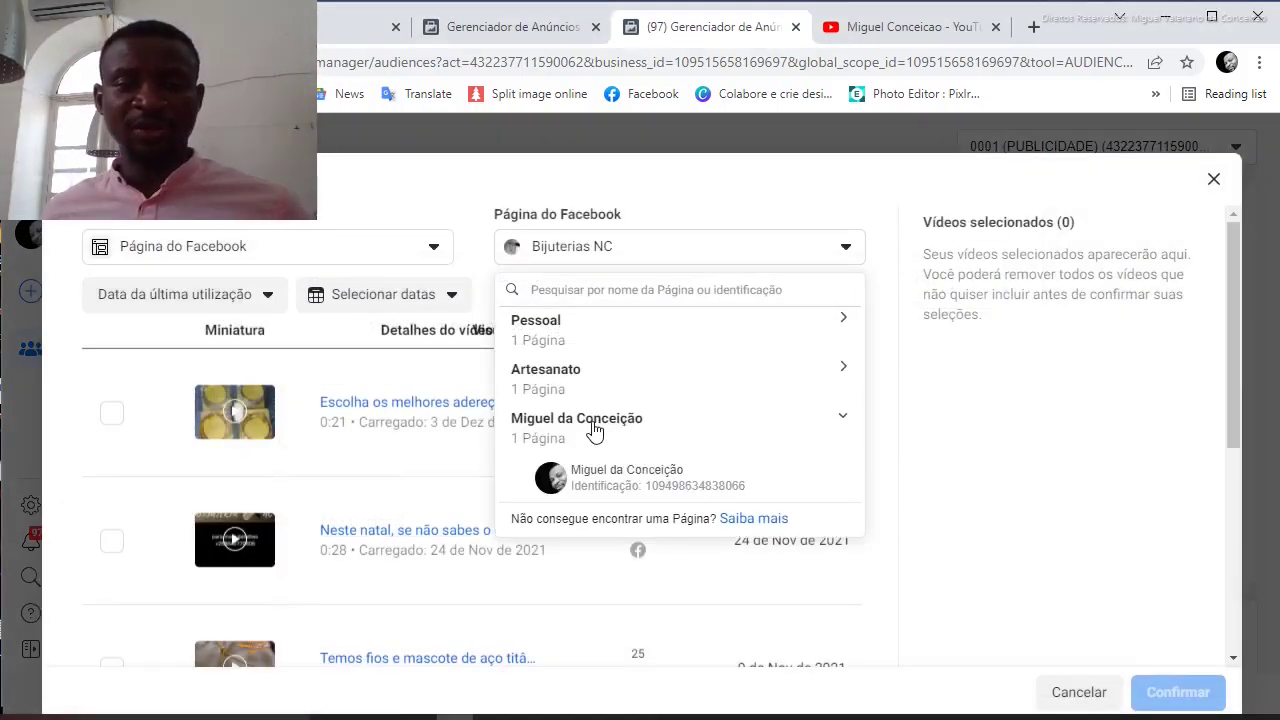
{"action": "left_click", "coordinate": [600, 479]}
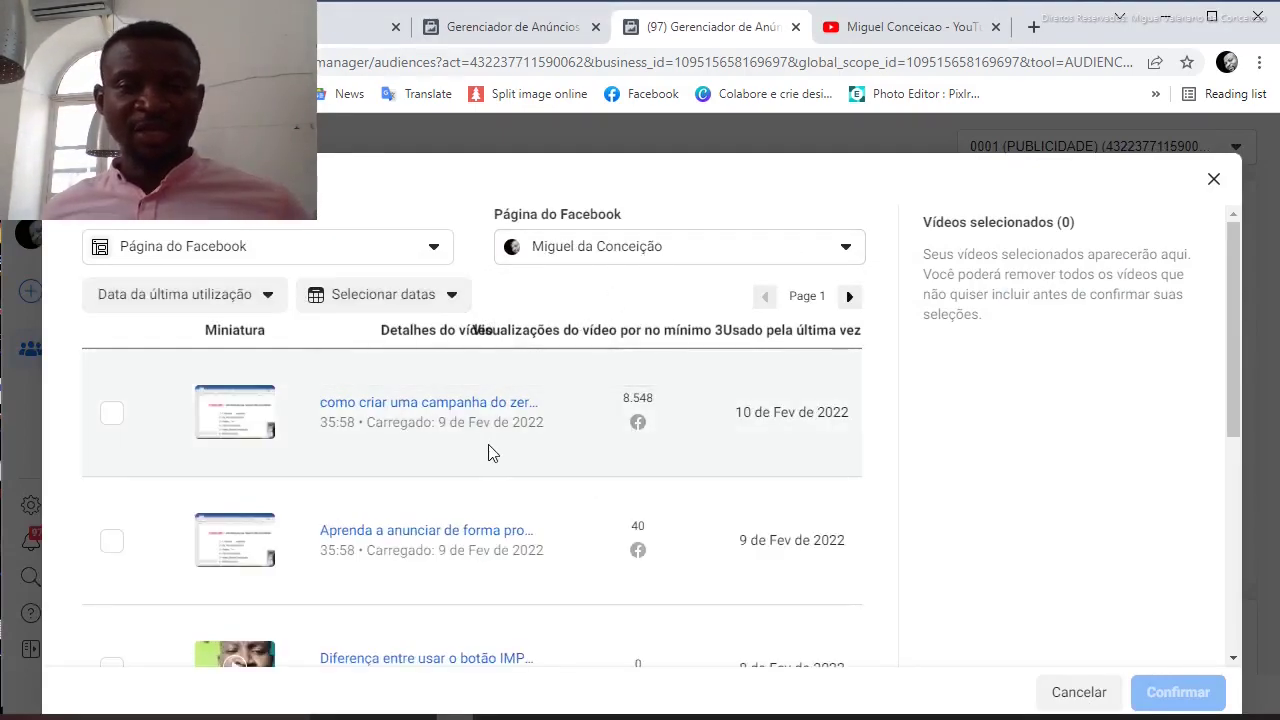
Step: Select the two 35:58 videos uploaded on 9 February 2022 and the 1:33 "Diferença entre usar o botão" video of 8 February
{"action": "scroll", "coordinate": [488, 453], "scroll_direction": "down", "scroll_amount": 2}
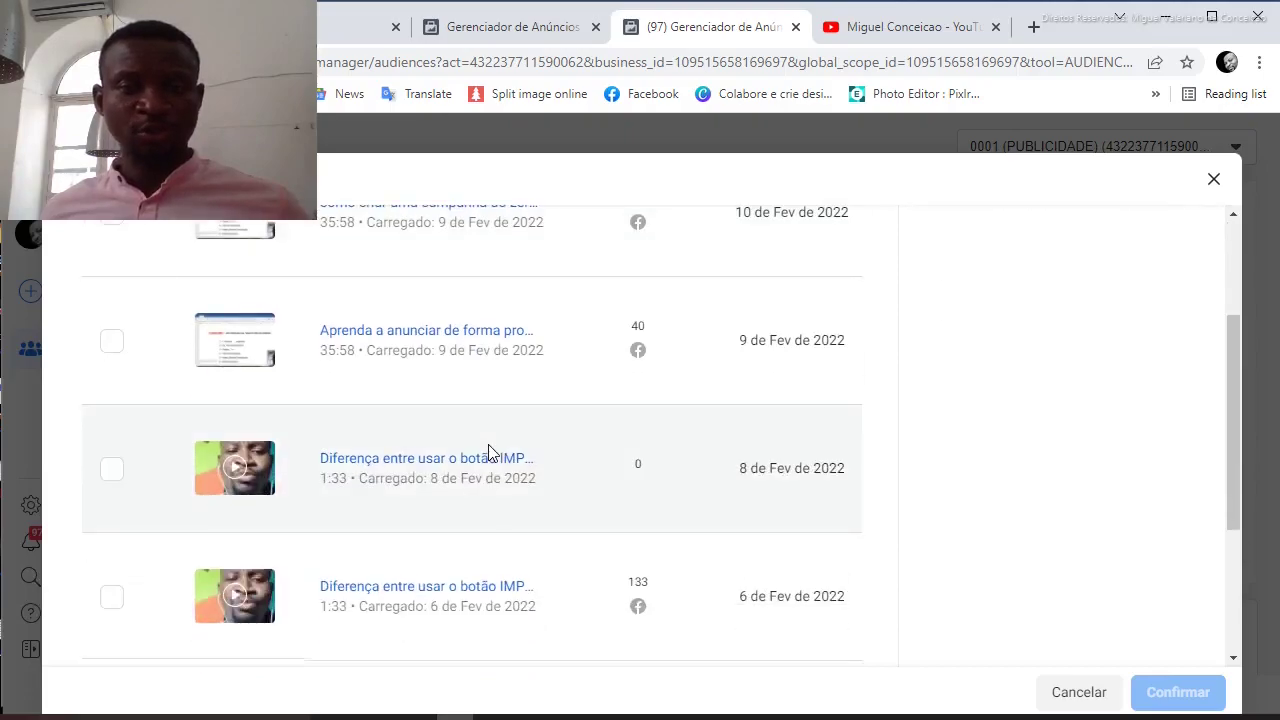
{"action": "scroll", "coordinate": [488, 453], "scroll_direction": "down", "scroll_amount": 2}
{"action": "scroll", "coordinate": [500, 451], "scroll_direction": "up", "scroll_amount": 5}
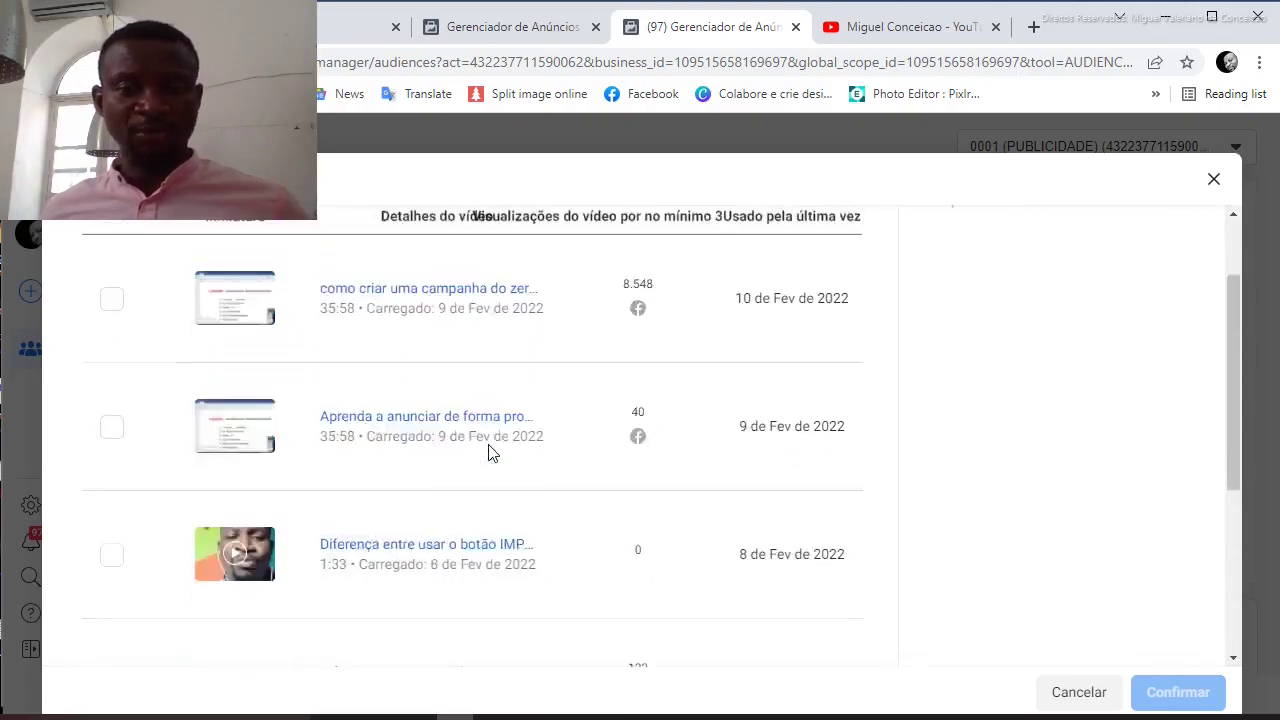
{"action": "scroll", "coordinate": [310, 455], "scroll_direction": "down", "scroll_amount": 2}
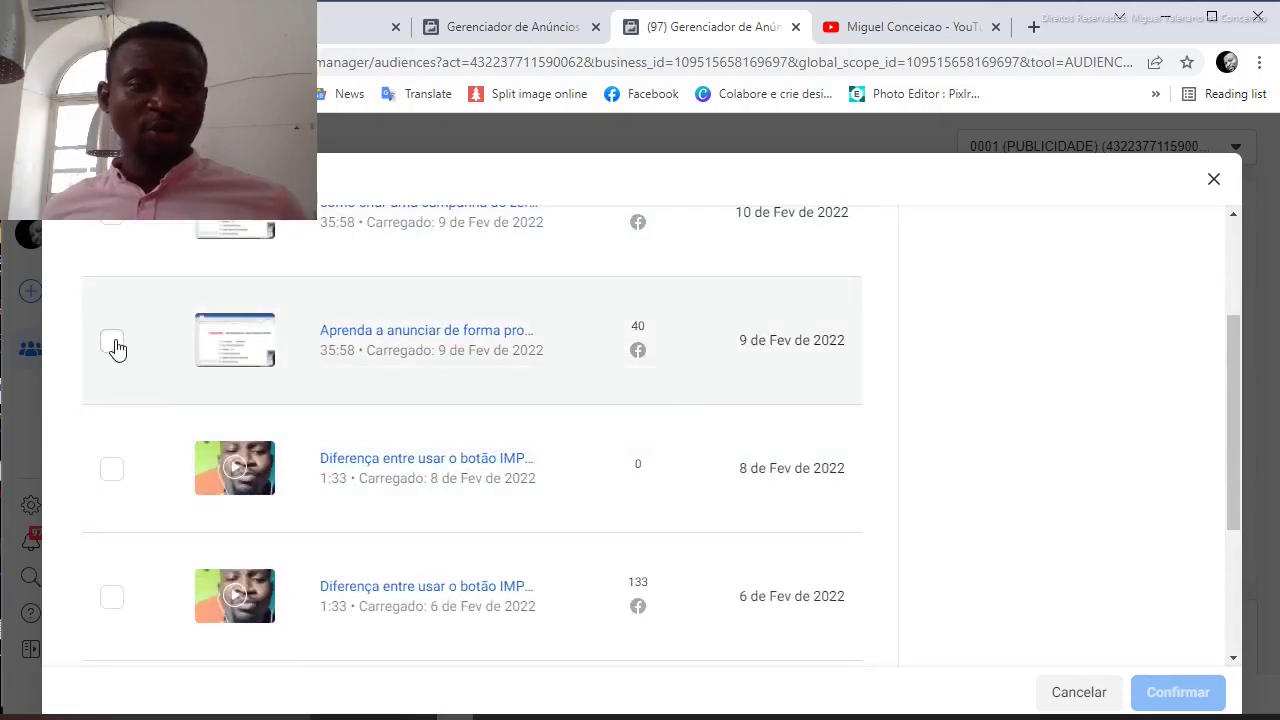
{"action": "scroll", "coordinate": [114, 370], "scroll_direction": "up", "scroll_amount": 2}
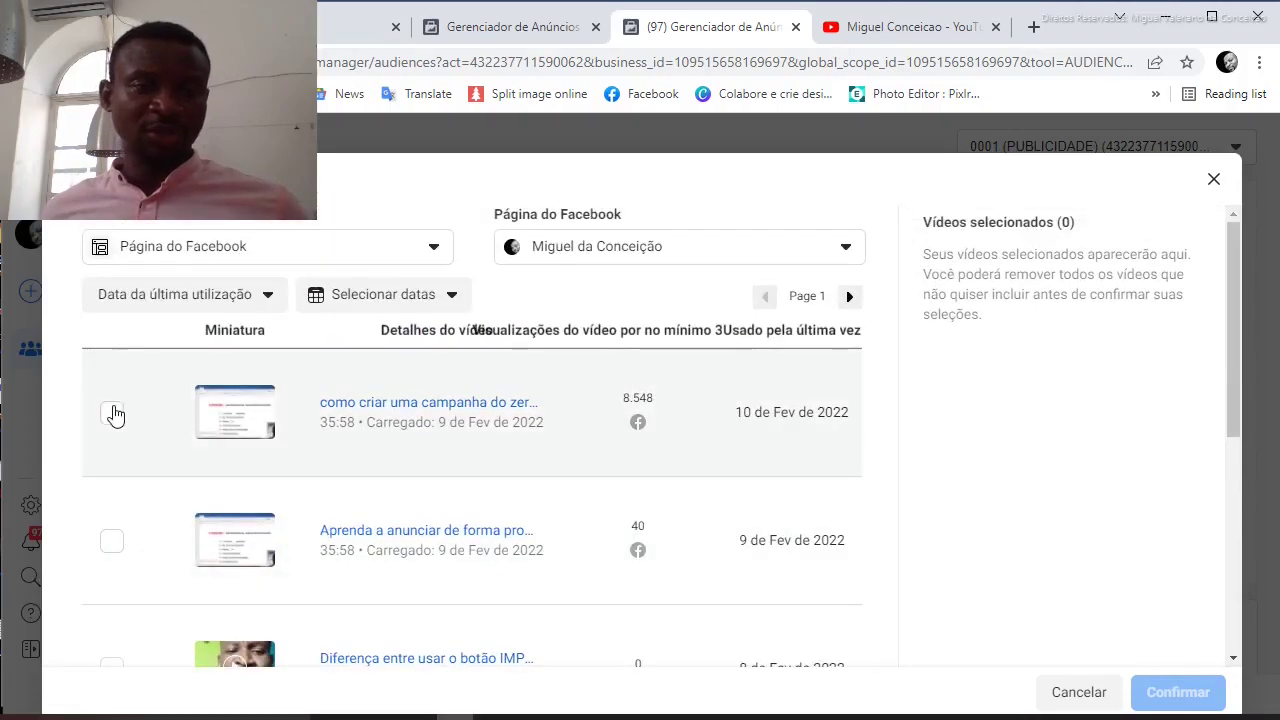
{"action": "left_click", "coordinate": [115, 432]}
{"action": "scroll", "coordinate": [115, 435], "scroll_direction": "down", "scroll_amount": 2}
{"action": "left_click", "coordinate": [111, 342]}
{"action": "scroll", "coordinate": [110, 415], "scroll_direction": "down", "scroll_amount": 1}
{"action": "left_click", "coordinate": [112, 369]}
{"action": "scroll", "coordinate": [131, 428], "scroll_direction": "up", "scroll_amount": 3}
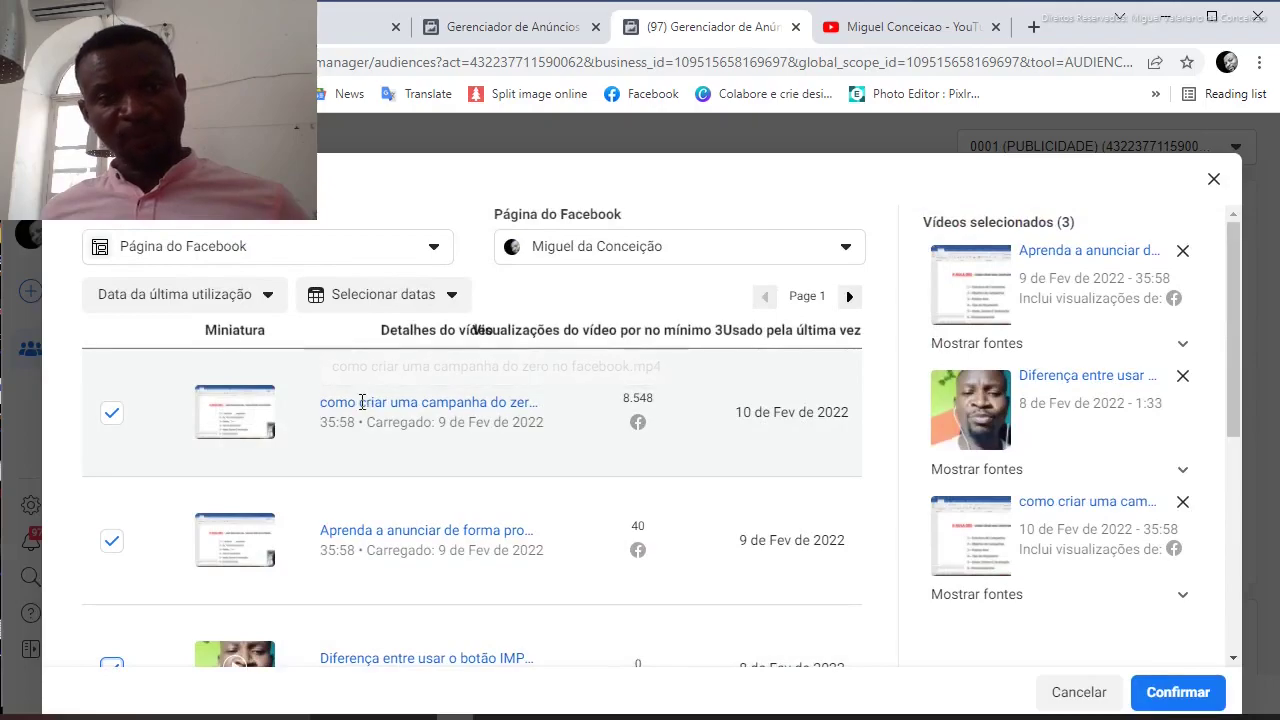
Step: Review the page's video list, confirm the three selected videos and create the video engagement audience
{"action": "scroll", "coordinate": [362, 405], "scroll_direction": "down", "scroll_amount": 5}
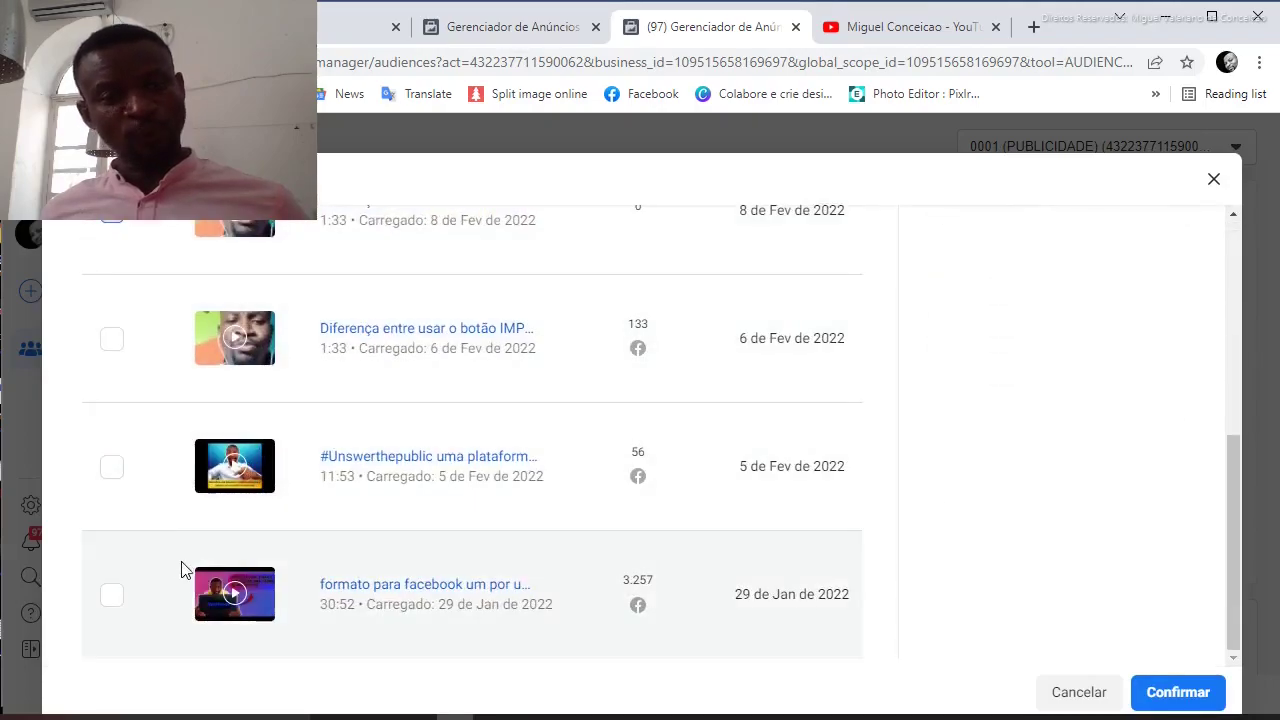
{"action": "scroll", "coordinate": [180, 365], "scroll_direction": "up", "scroll_amount": 1}
{"action": "scroll", "coordinate": [180, 365], "scroll_direction": "up", "scroll_amount": 4}
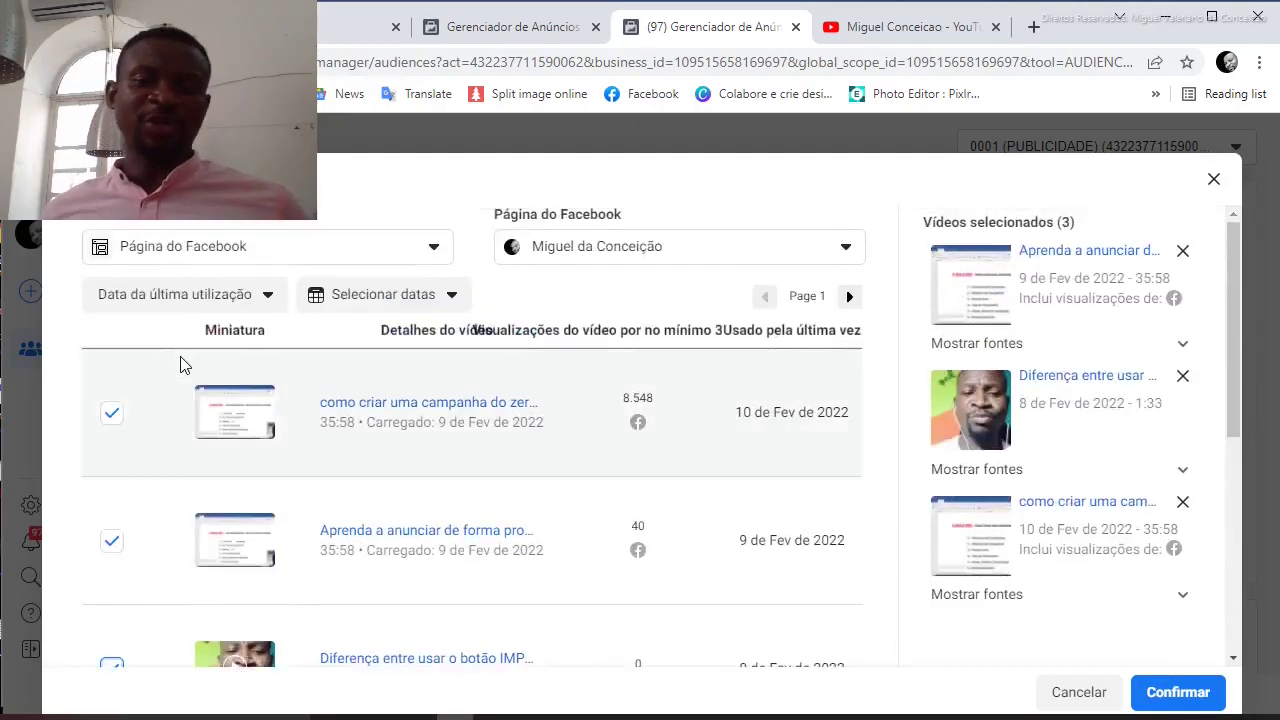
{"action": "left_click", "coordinate": [1177, 692]}
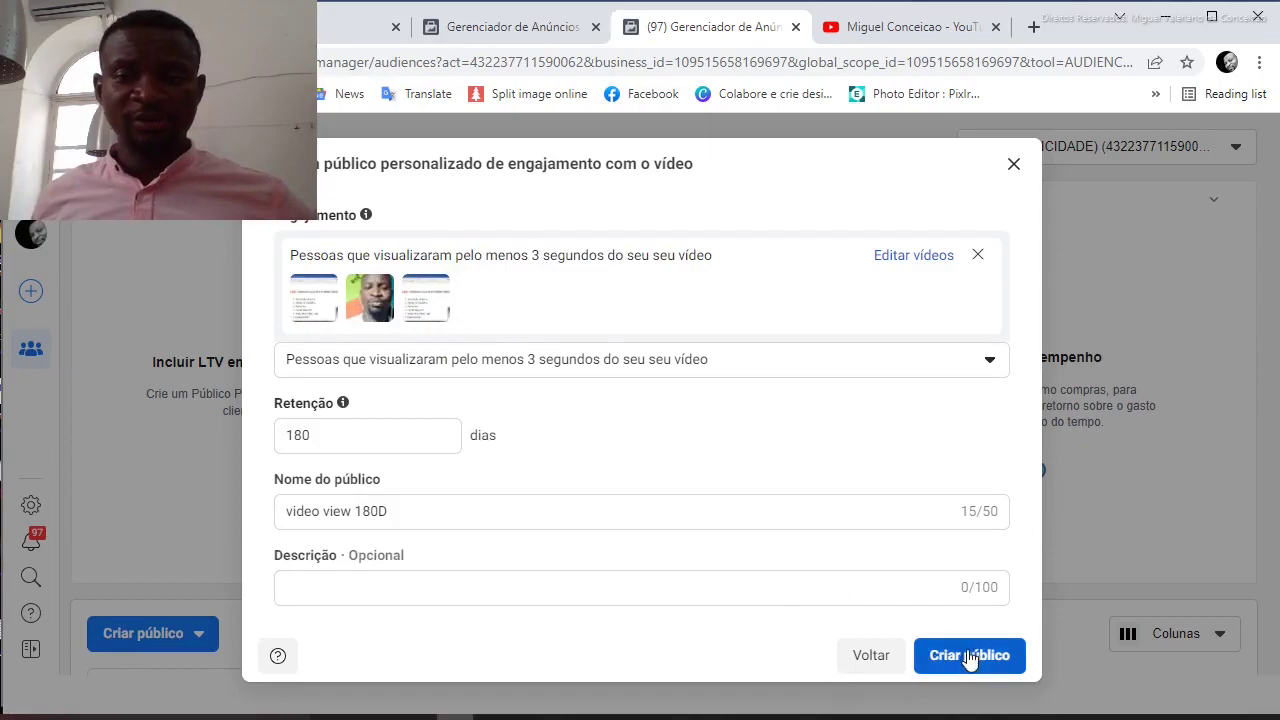
{"action": "left_click", "coordinate": [941, 662]}
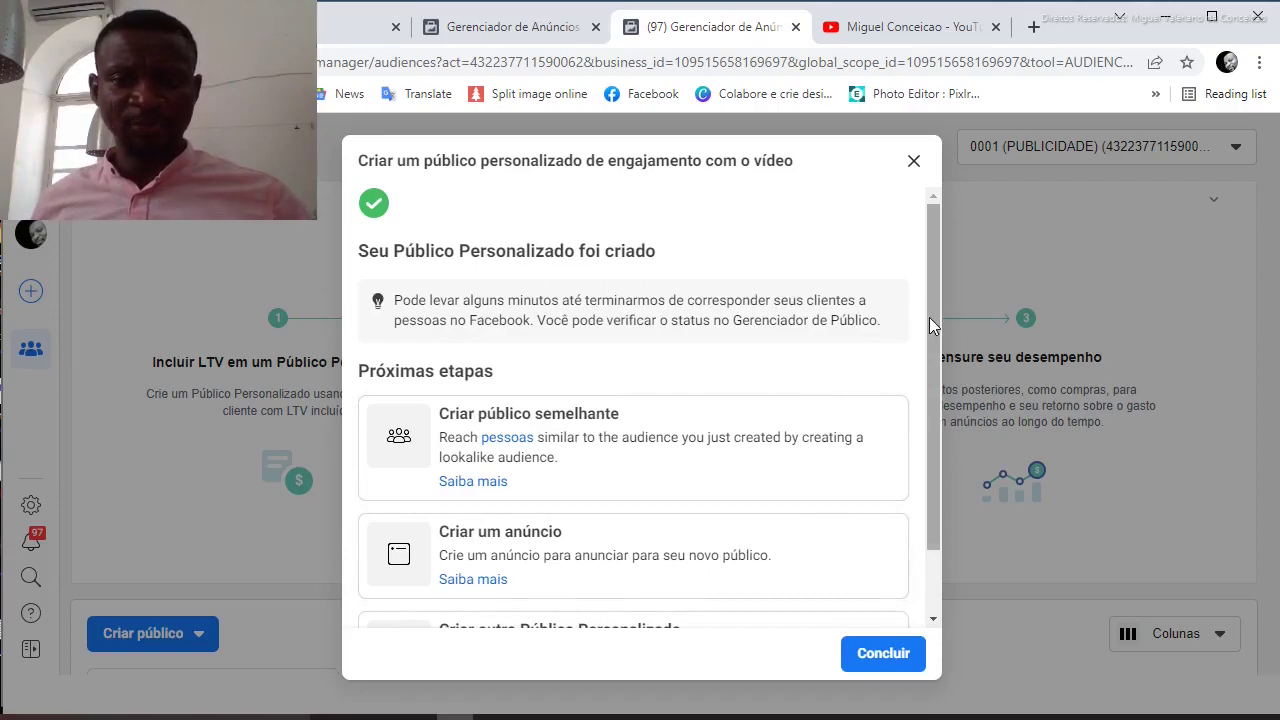
Step: Start another Público Personalizado from the suggested next steps, using Conta do Instagram as its source
{"action": "left_click_drag", "start_coordinate": [930, 318], "coordinate": [922, 394]}
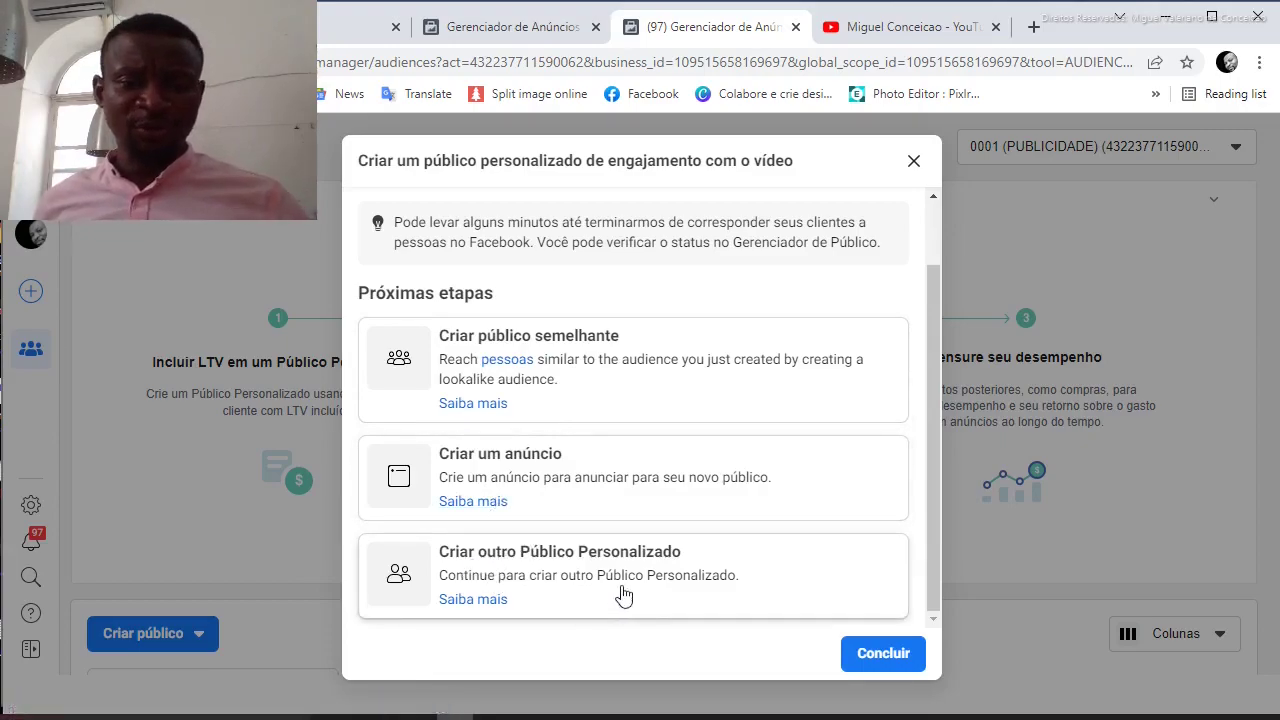
{"action": "left_click", "coordinate": [529, 582]}
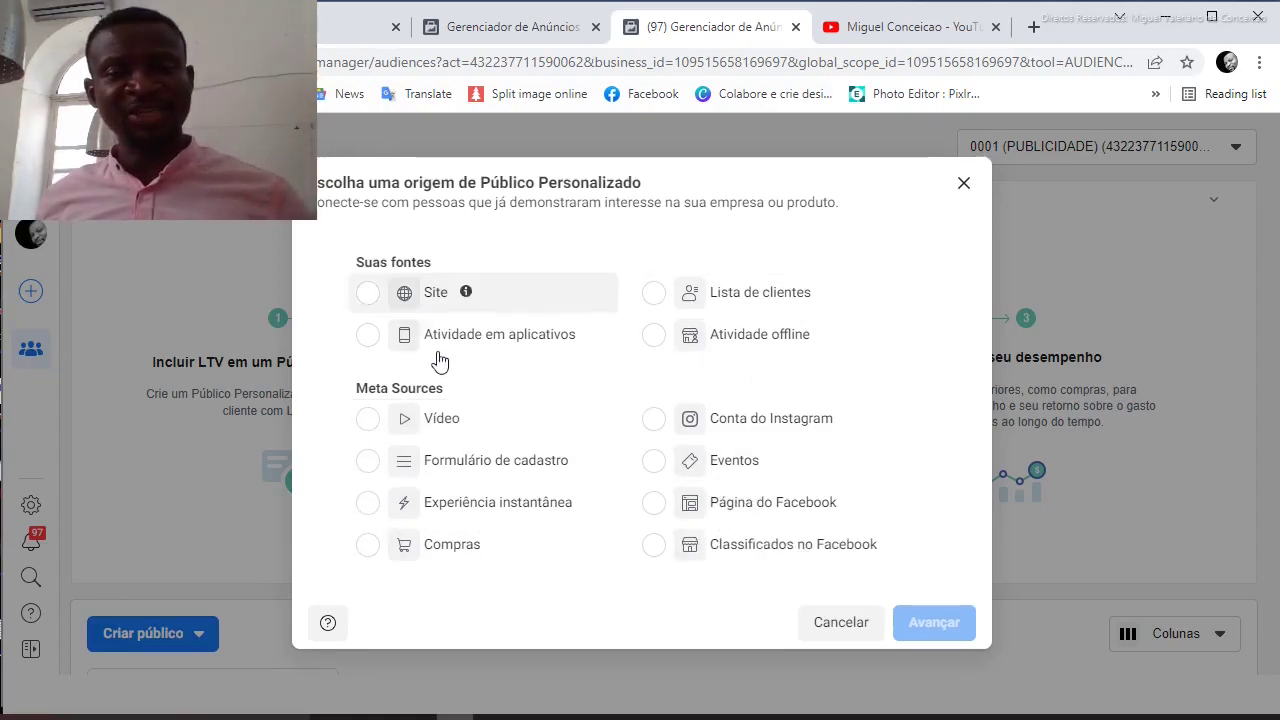
{"action": "left_click", "coordinate": [752, 424]}
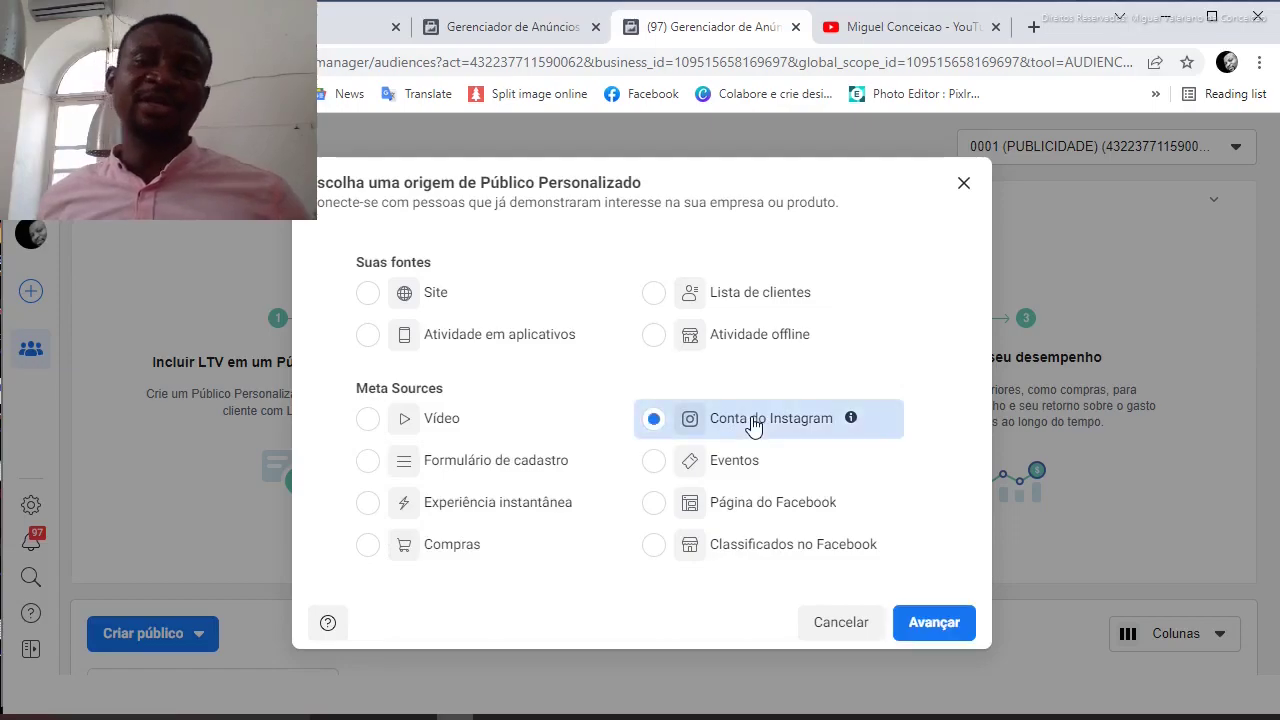
{"action": "left_click", "coordinate": [937, 624]}
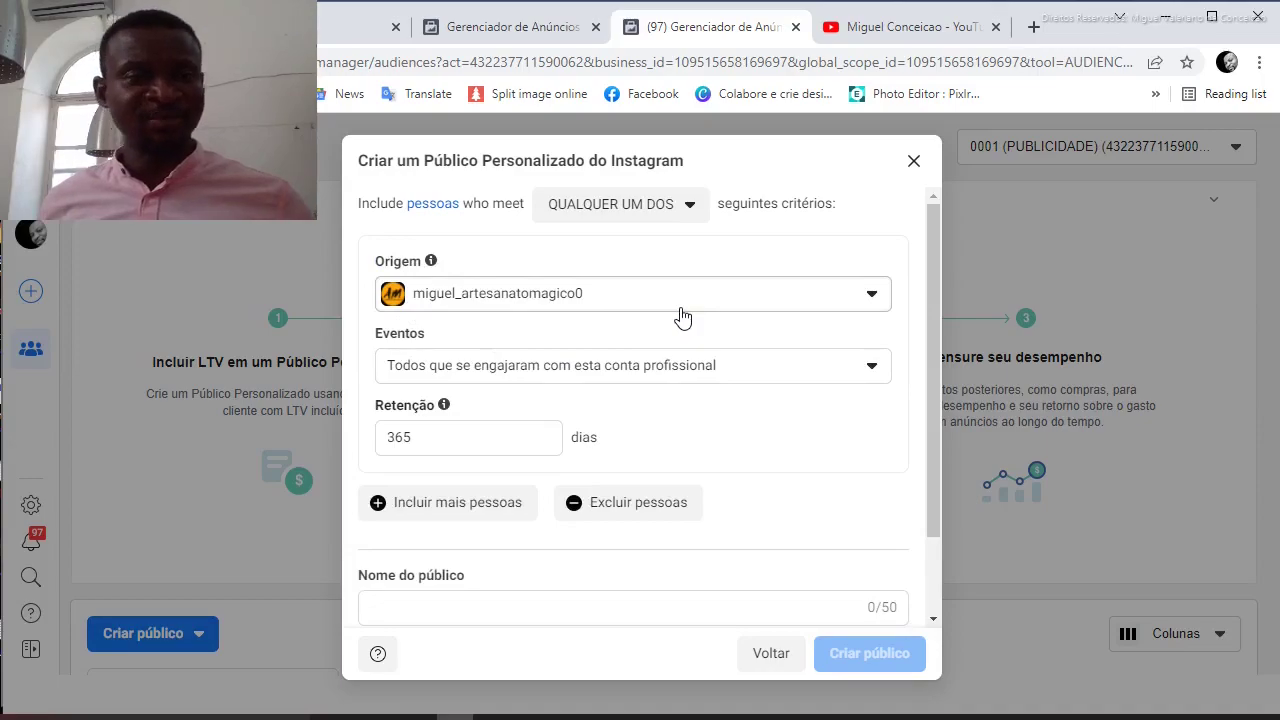
Step: Set the origin to the second connected Instagram account and keep the event "Todos que se engajaram com esta conta profissional"
{"action": "left_click", "coordinate": [873, 296]}
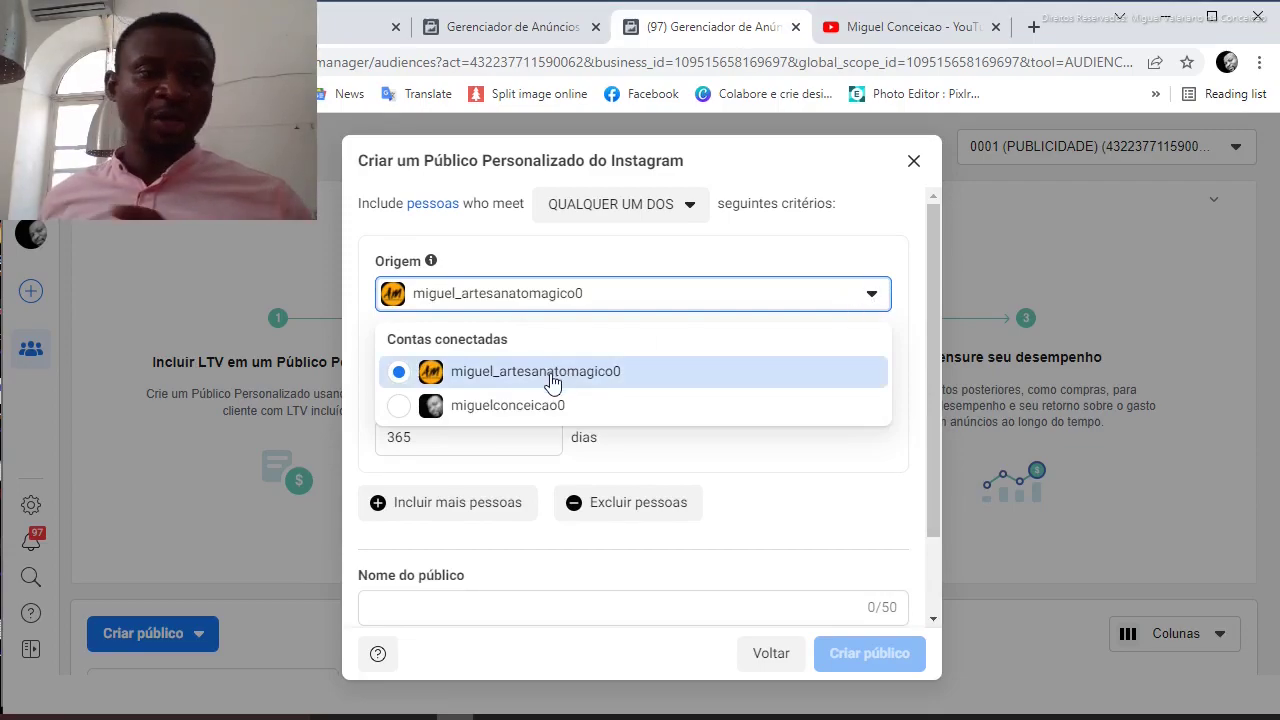
{"action": "left_click", "coordinate": [399, 407]}
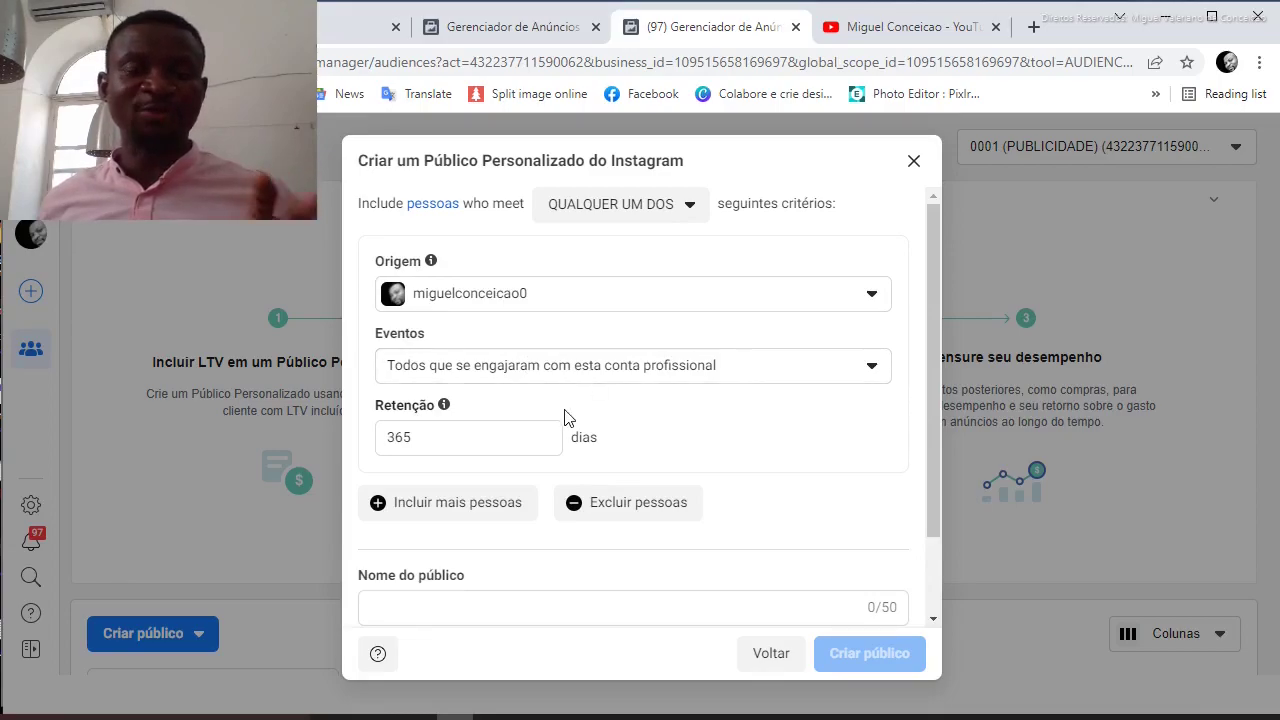
{"action": "scroll", "coordinate": [565, 417], "scroll_direction": "down", "scroll_amount": 2}
{"action": "scroll", "coordinate": [565, 418], "scroll_direction": "up", "scroll_amount": 2}
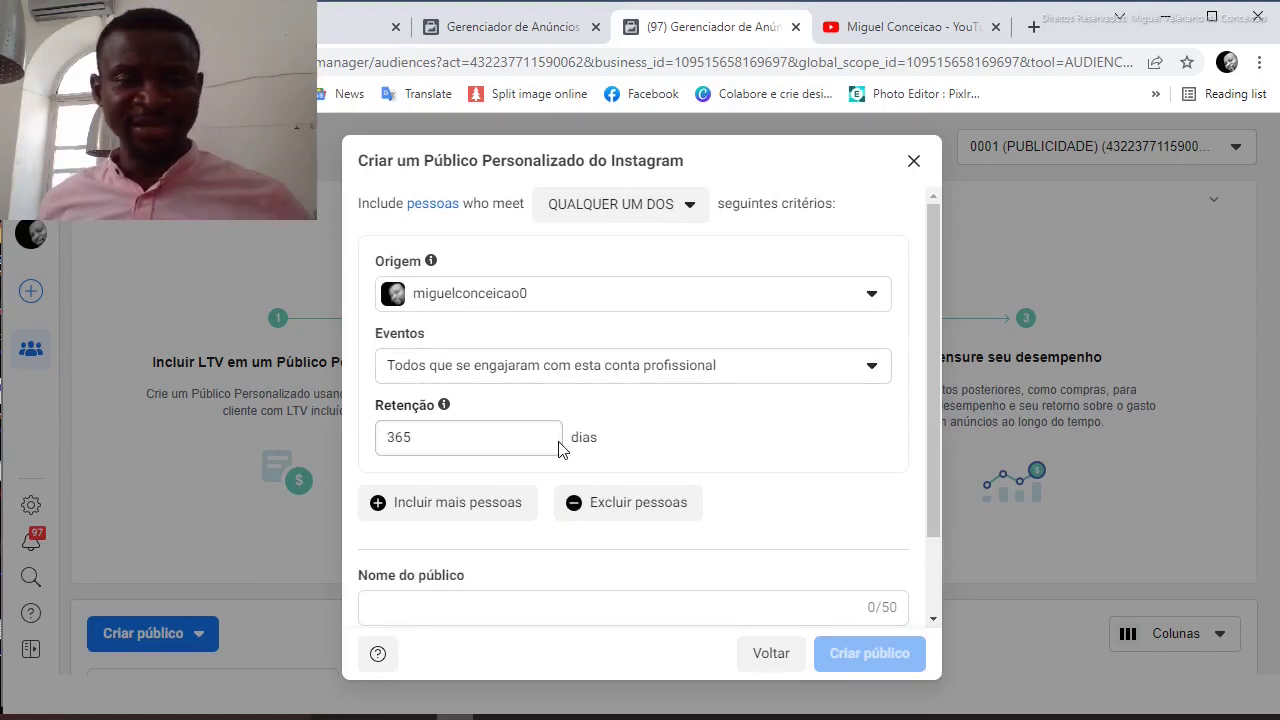
{"action": "left_click", "coordinate": [872, 370]}
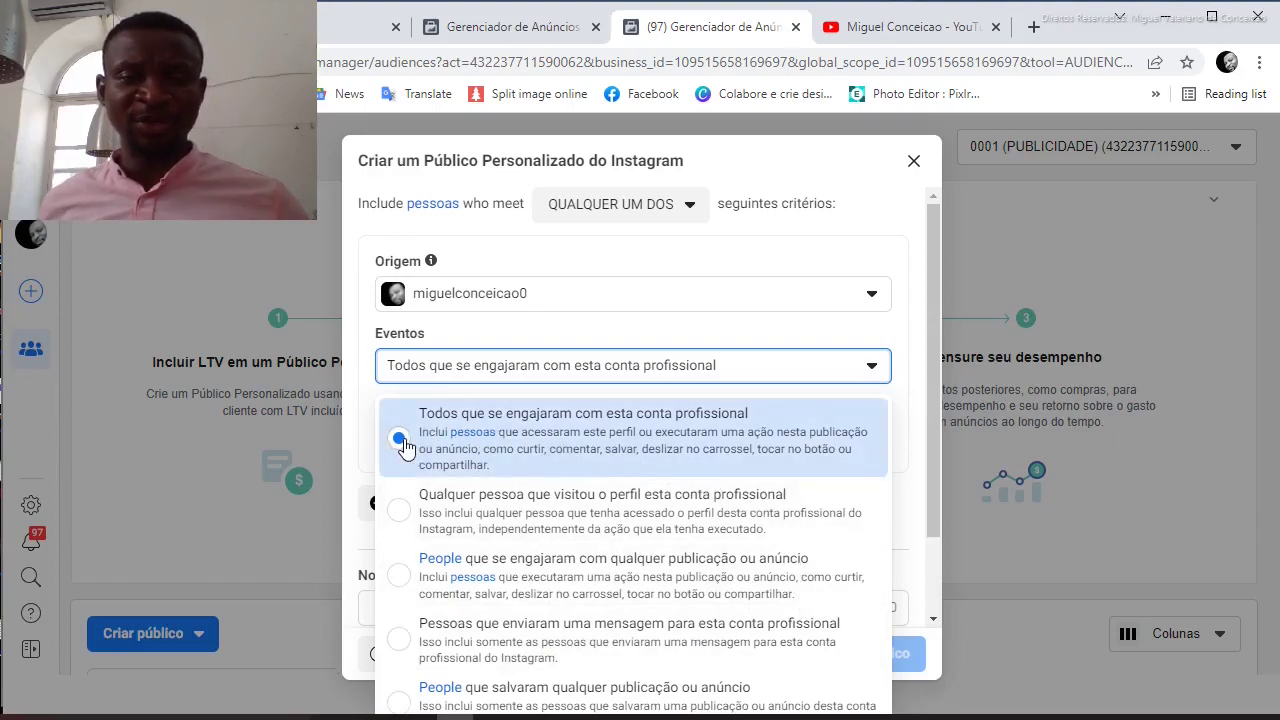
{"action": "left_click", "coordinate": [905, 369]}
Step: Set the retention period of the Instagram custom audience to 30 days
{"action": "left_click_drag", "start_coordinate": [428, 442], "coordinate": [294, 458]}
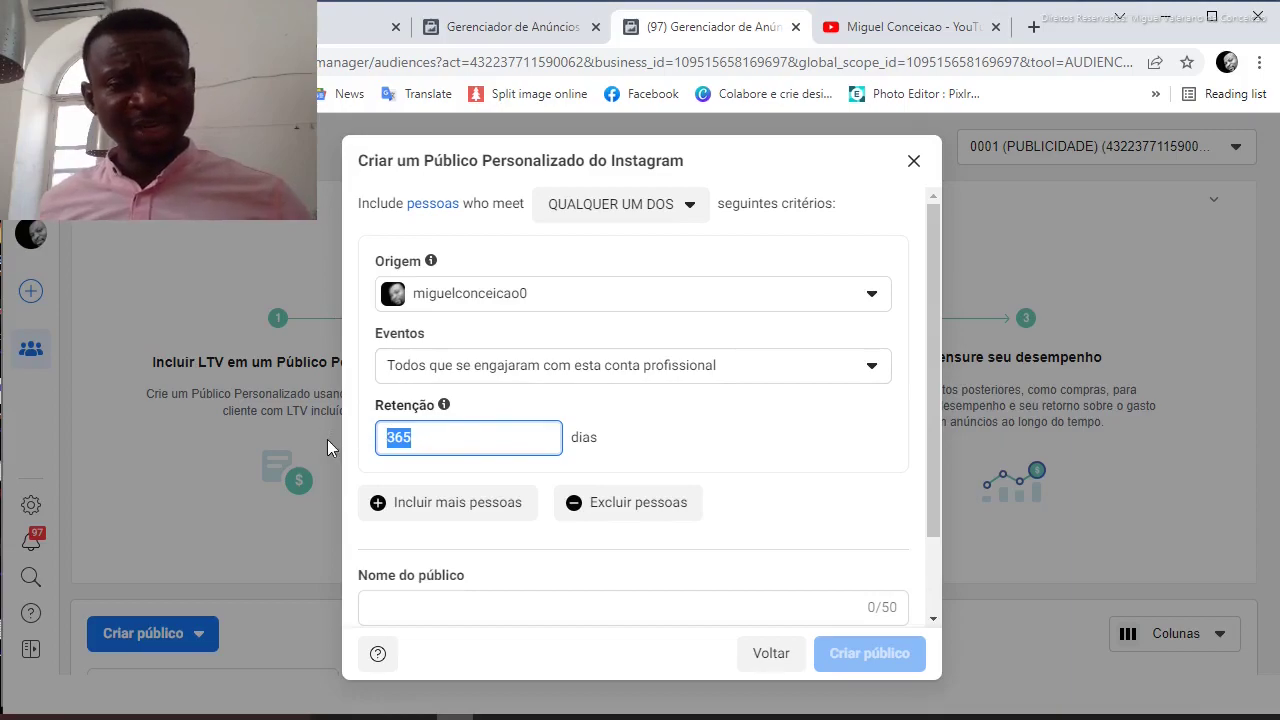
{"action": "type", "text": "30"}
{"action": "key", "text": "BackSpace"}
{"action": "key", "text": "BackSpace"}
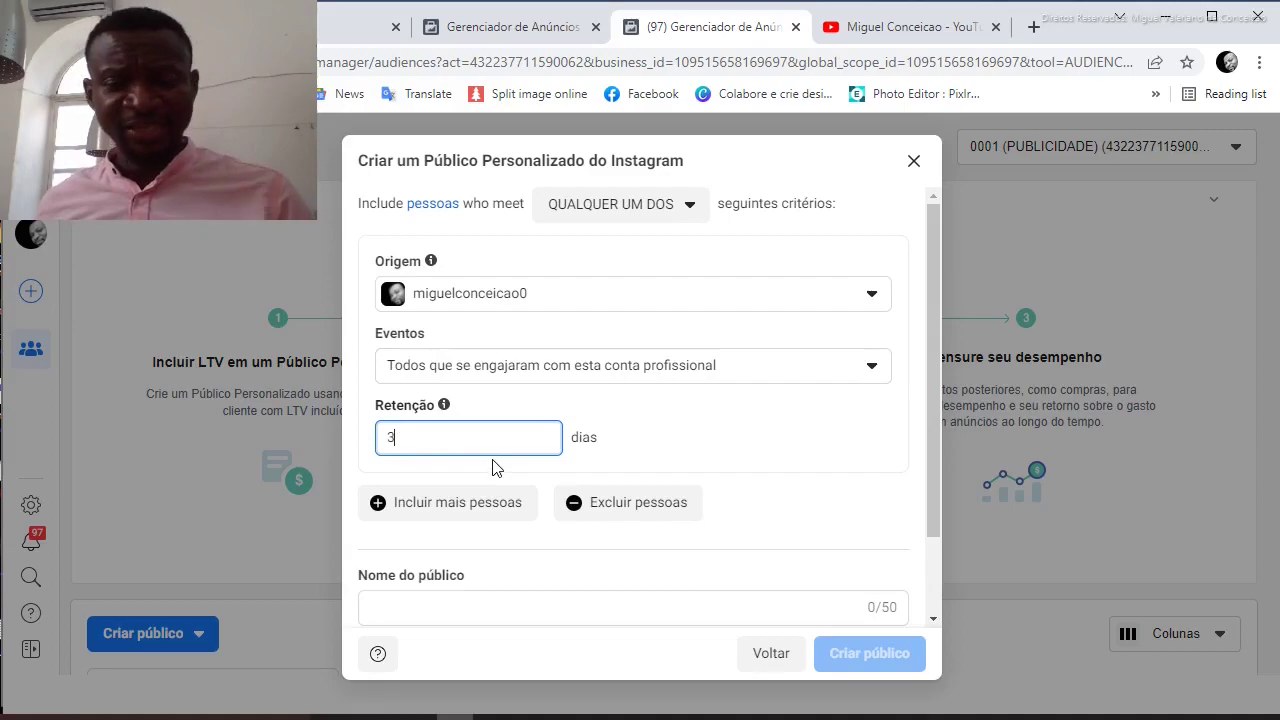
{"action": "type", "text": "200"}
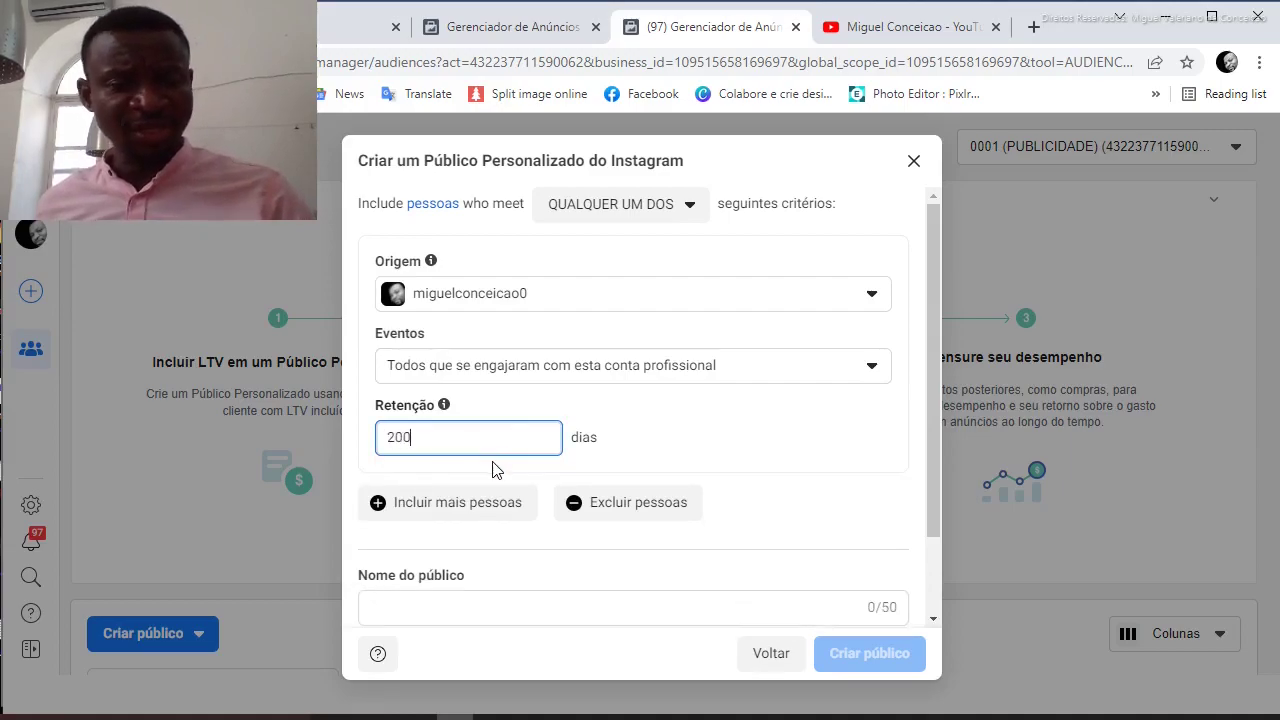
{"action": "key", "text": "BackSpace"}
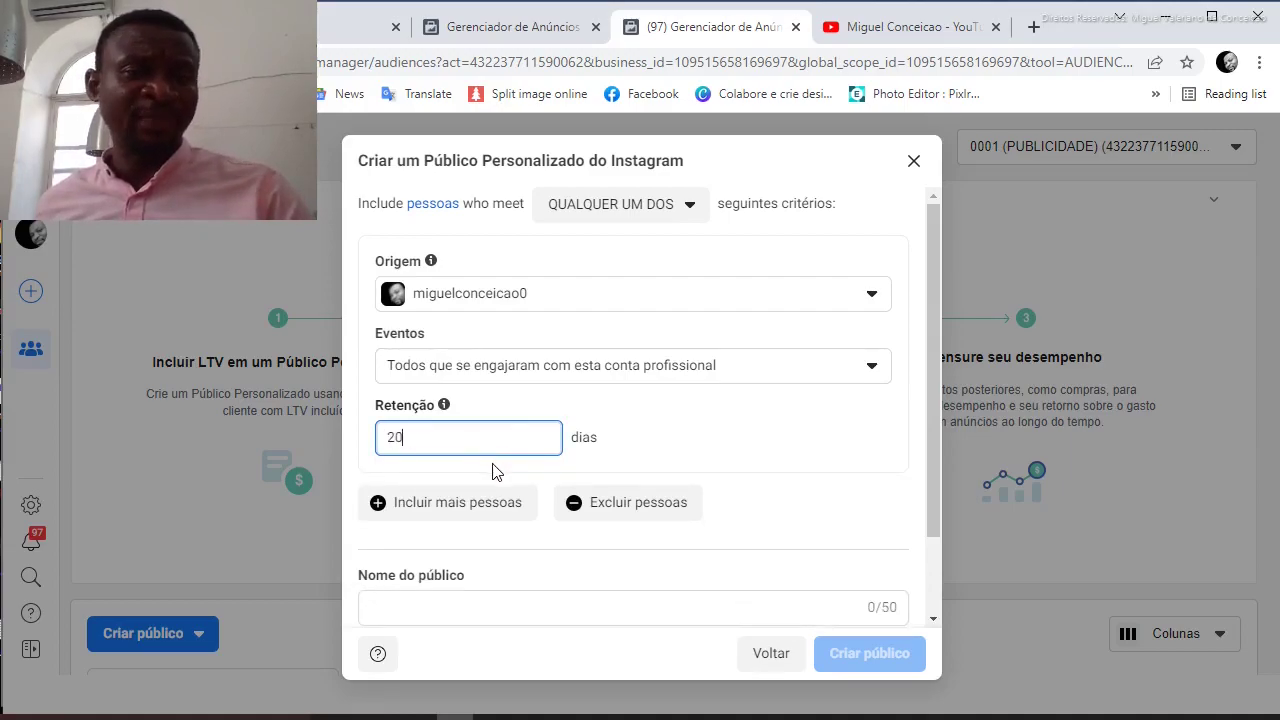
{"action": "key", "text": "BackSpace"}
{"action": "key", "text": "BackSpace"}
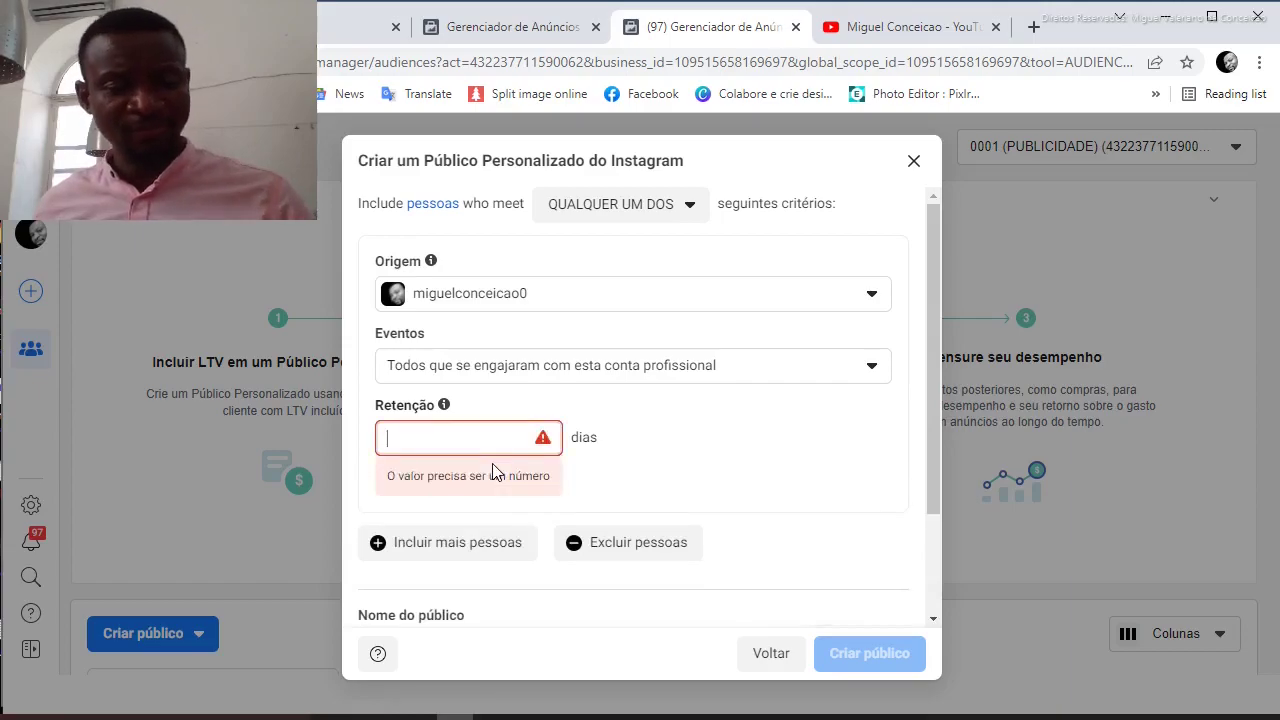
{"action": "type", "text": "30"}
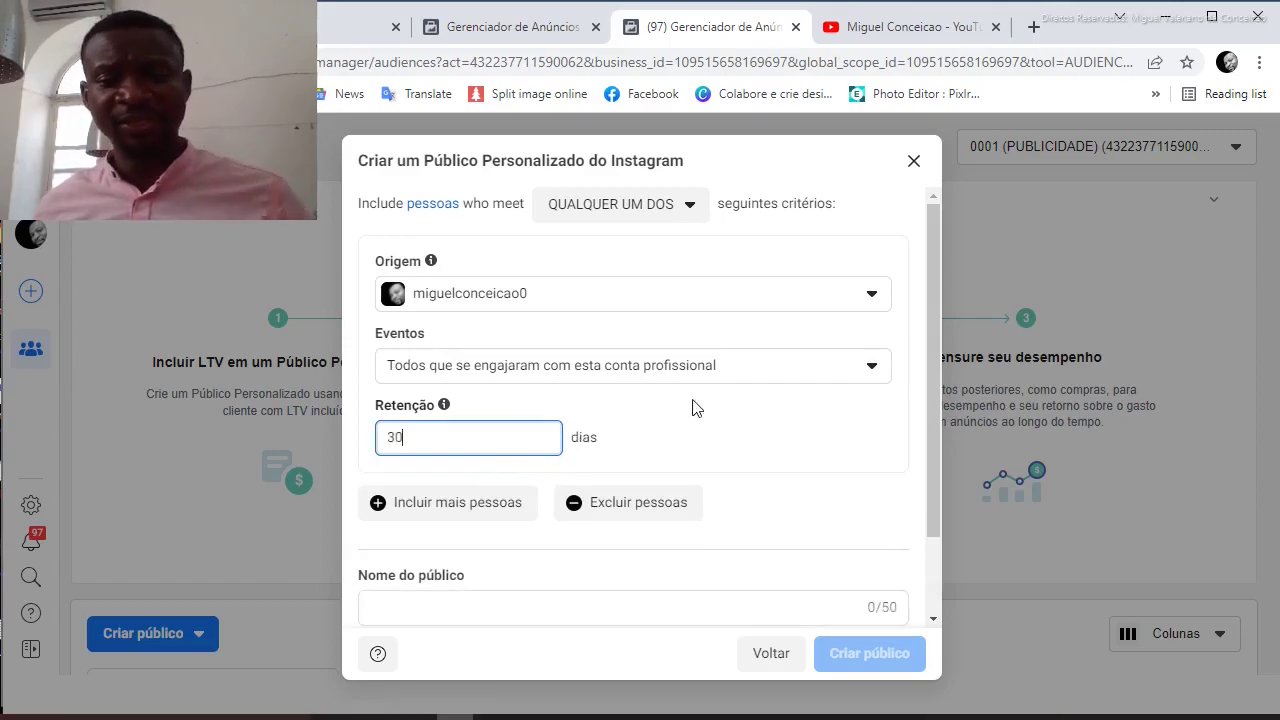
Step: Name the Instagram custom audience "Interacao Insta.30D"
{"action": "left_click_drag", "start_coordinate": [937, 449], "coordinate": [922, 563]}
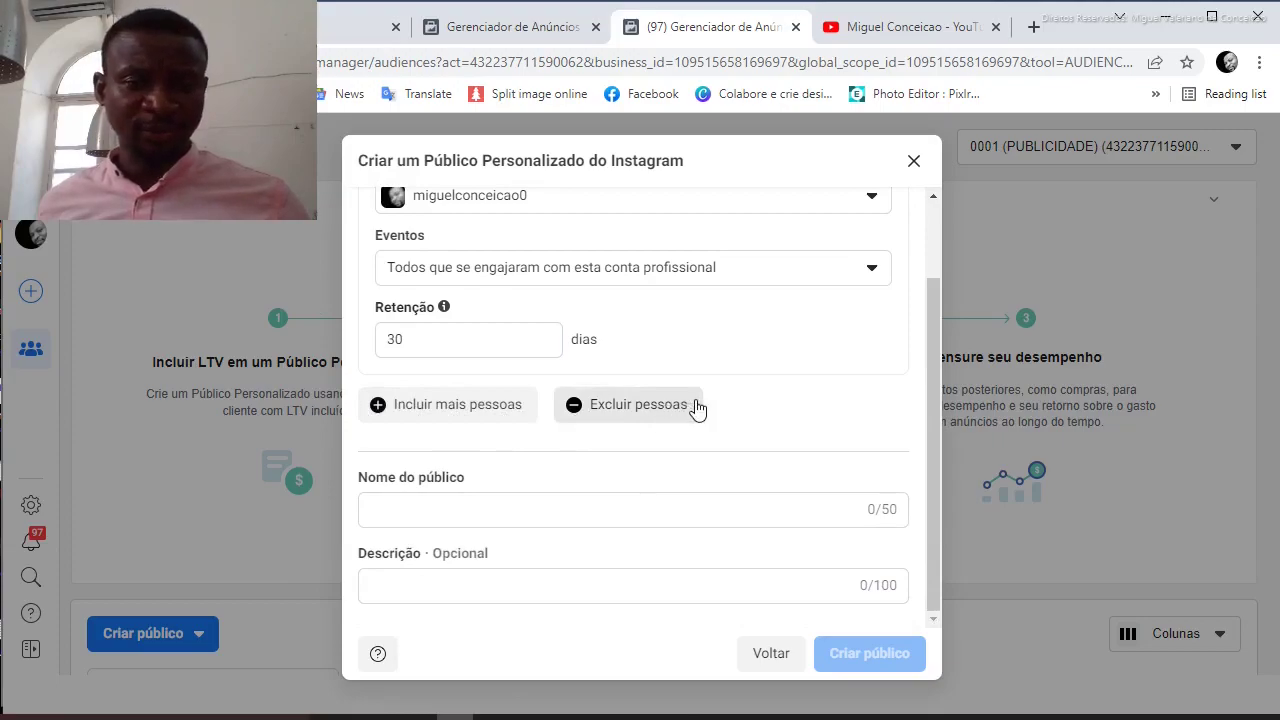
{"action": "left_click", "coordinate": [406, 506]}
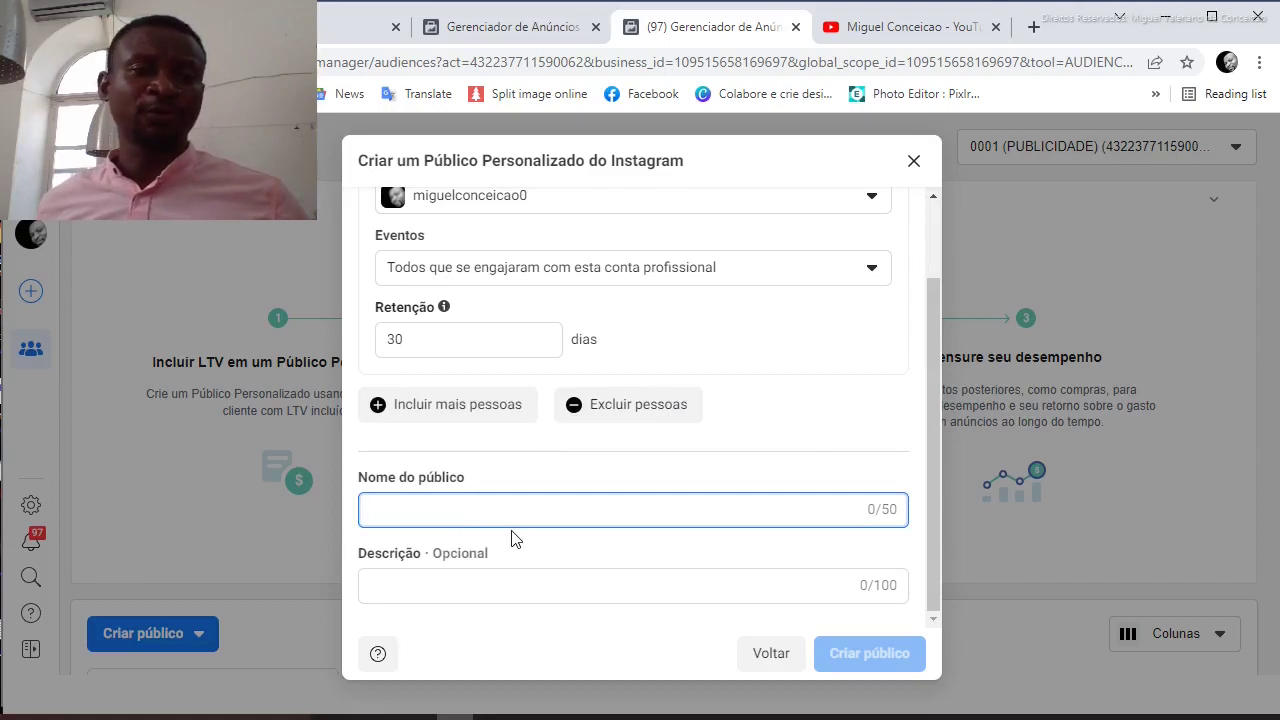
{"action": "type", "text": "Inter"}
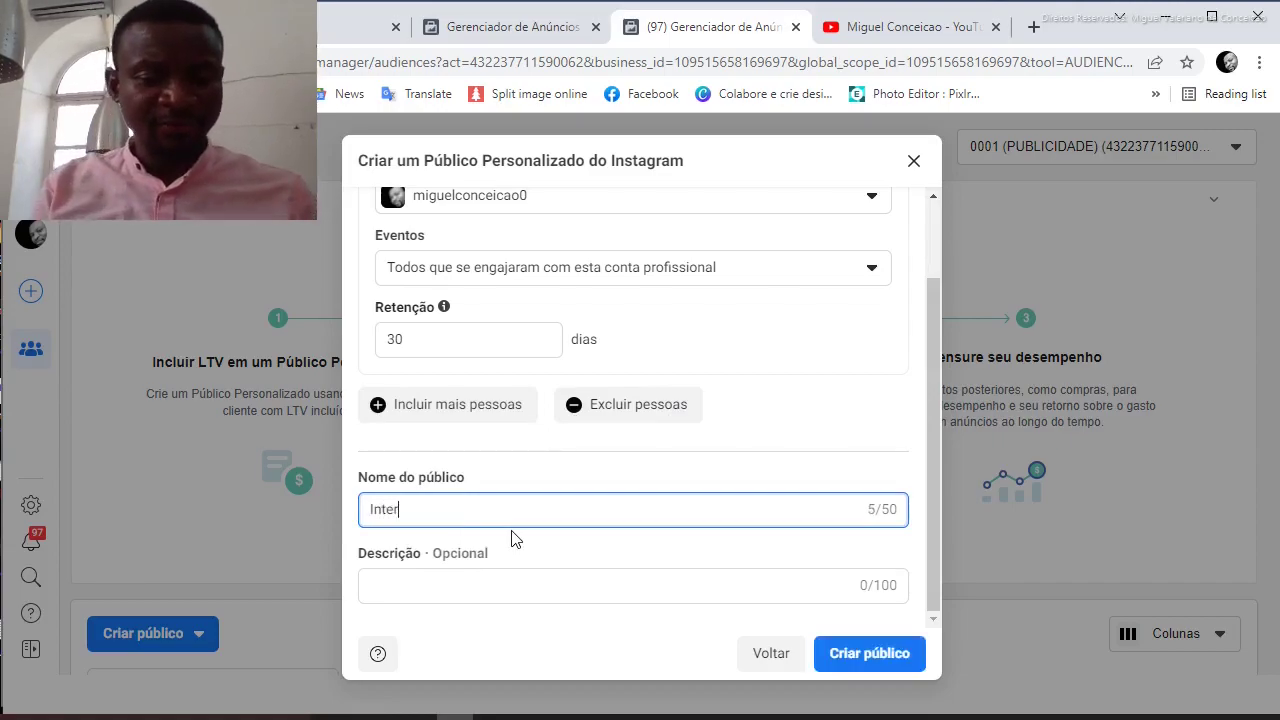
{"action": "type", "text": "acao Instag"}
{"action": "key", "text": "BackSpace"}
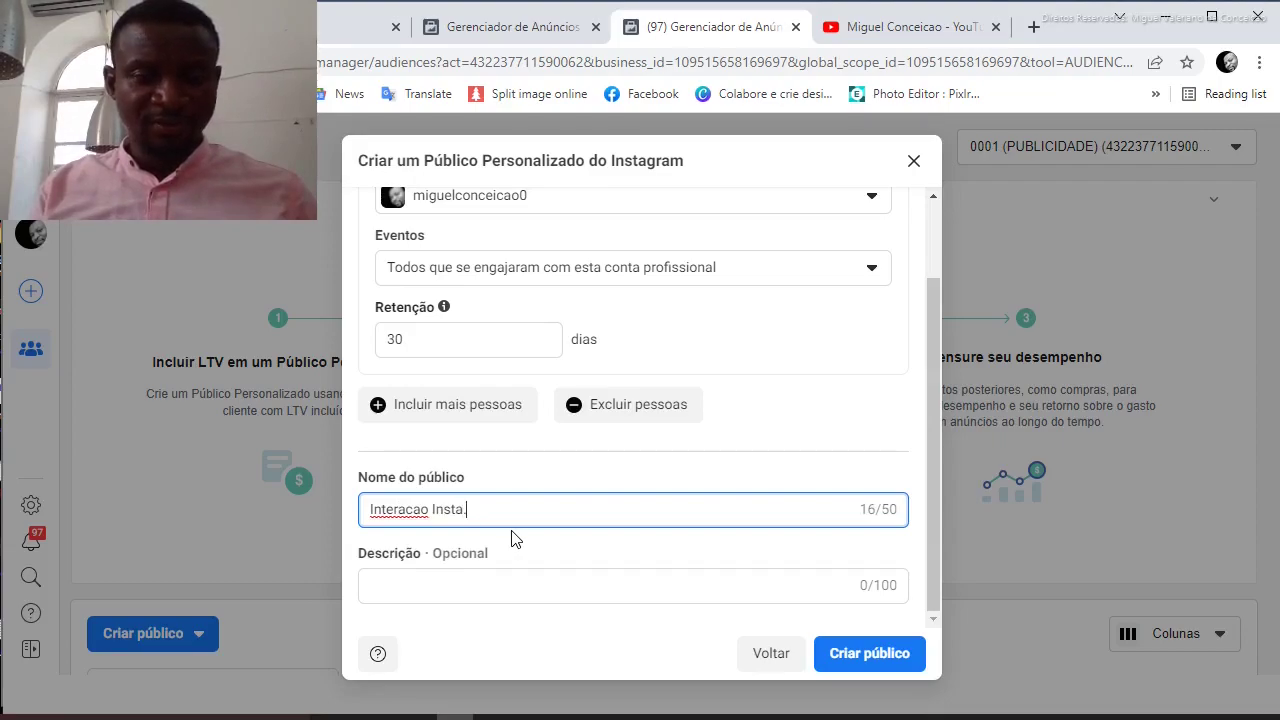
{"action": "type", "text": "30D"}
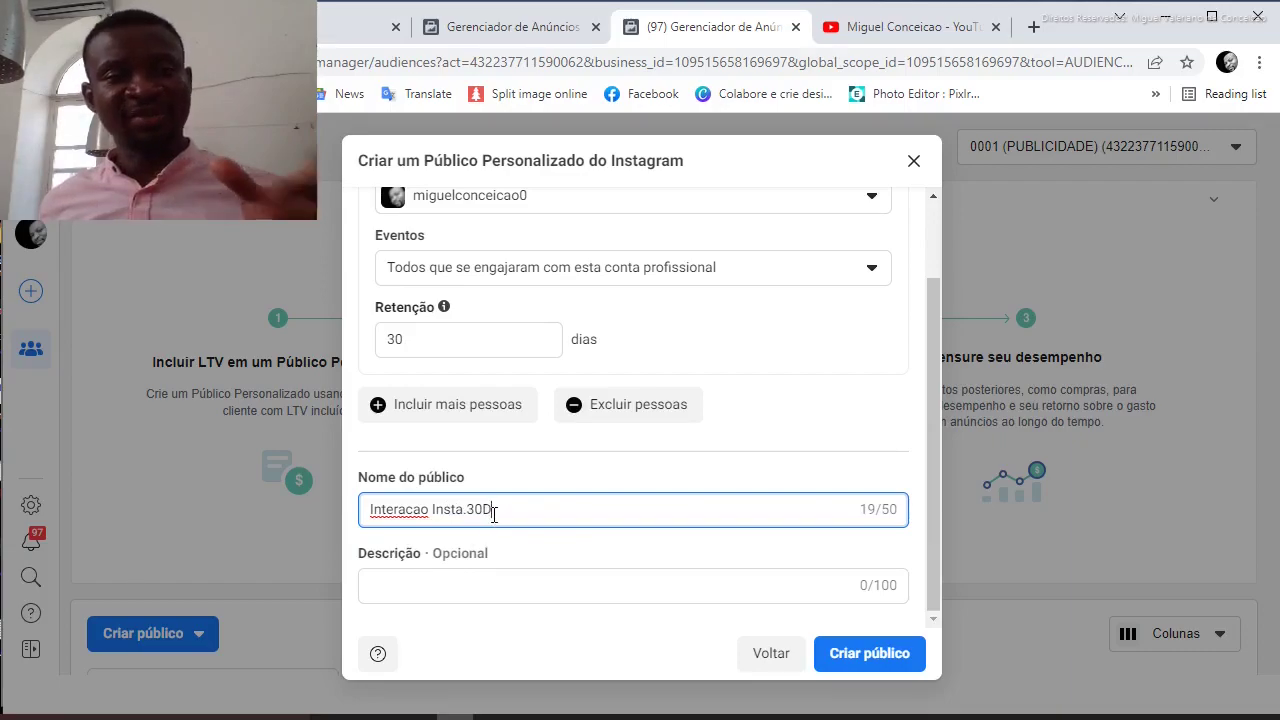
Step: Fill the optional description with placeholder text and create the Instagram custom audience
{"action": "left_click", "coordinate": [389, 588]}
{"action": "type", "text": "asjsmg,jkj.gzsgdtjyy"}
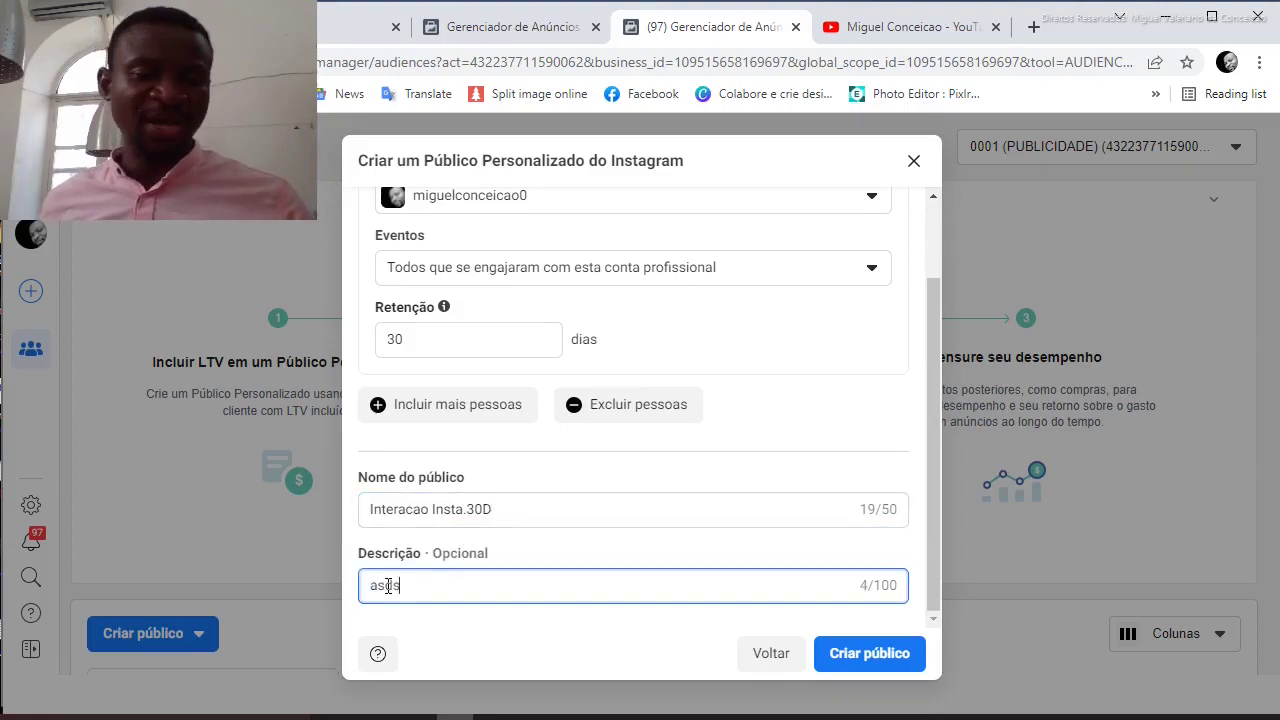
{"action": "type", "text": "ukuiioç,mnbsvddfbff"}
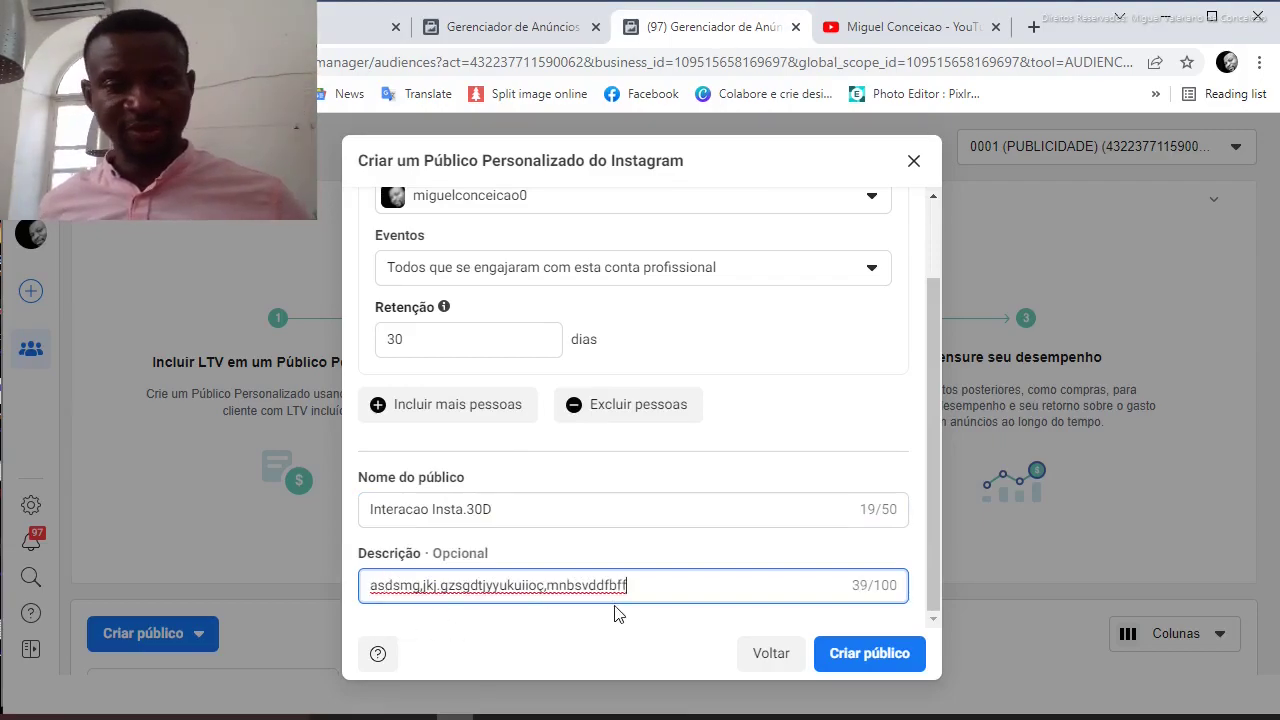
{"action": "left_click", "coordinate": [855, 660]}
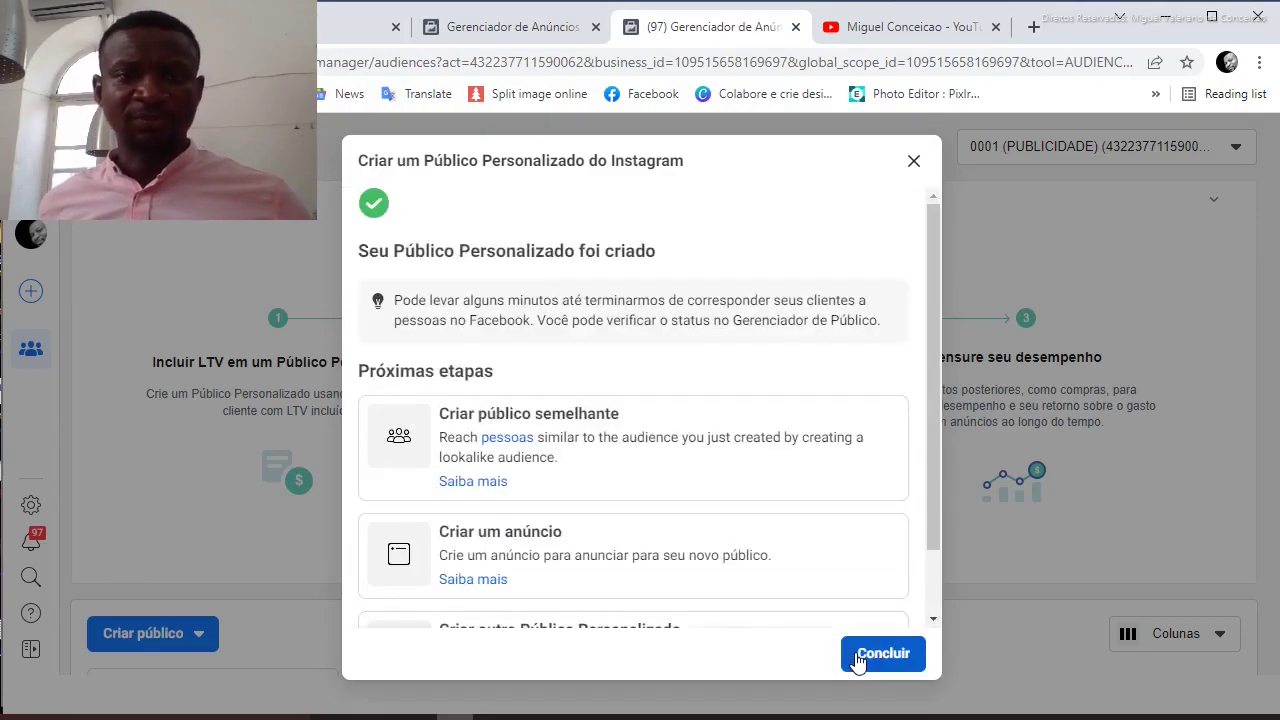
Step: Review the suggested next steps for the new custom audience and finish the creation dialog
{"action": "scroll", "coordinate": [637, 428], "scroll_direction": "down", "scroll_amount": 1}
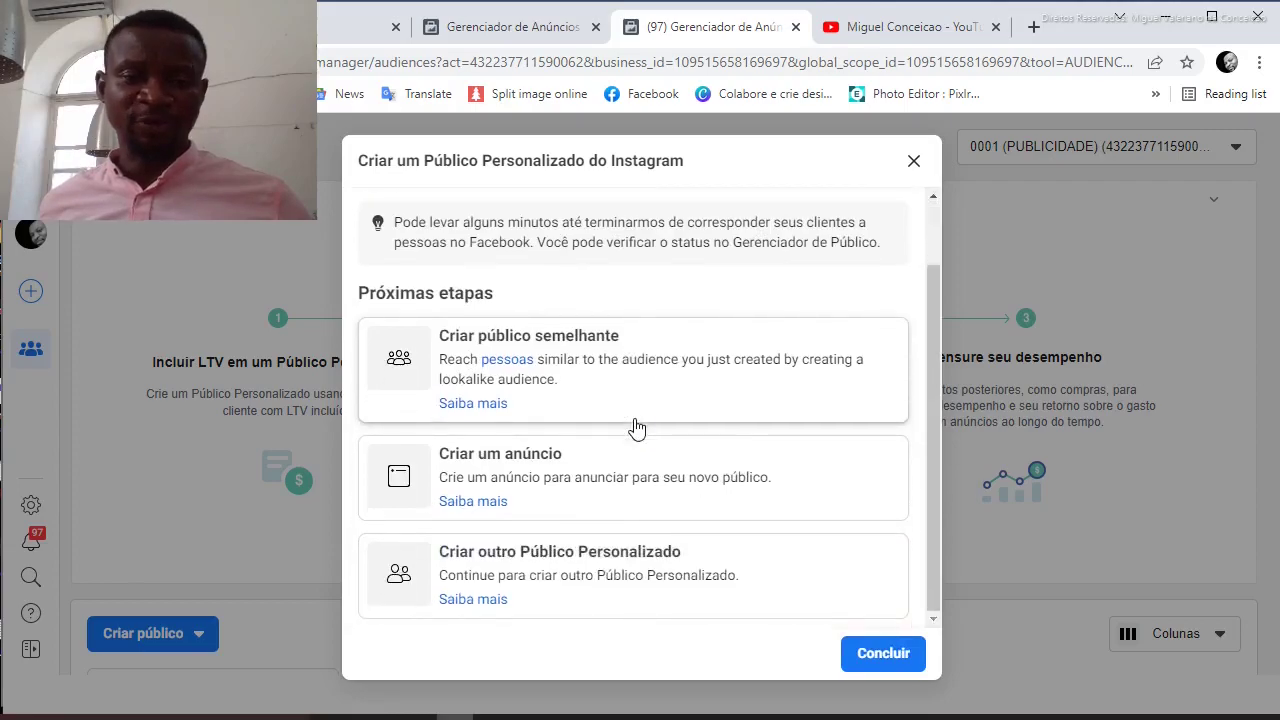
{"action": "scroll", "coordinate": [637, 428], "scroll_direction": "up", "scroll_amount": 1}
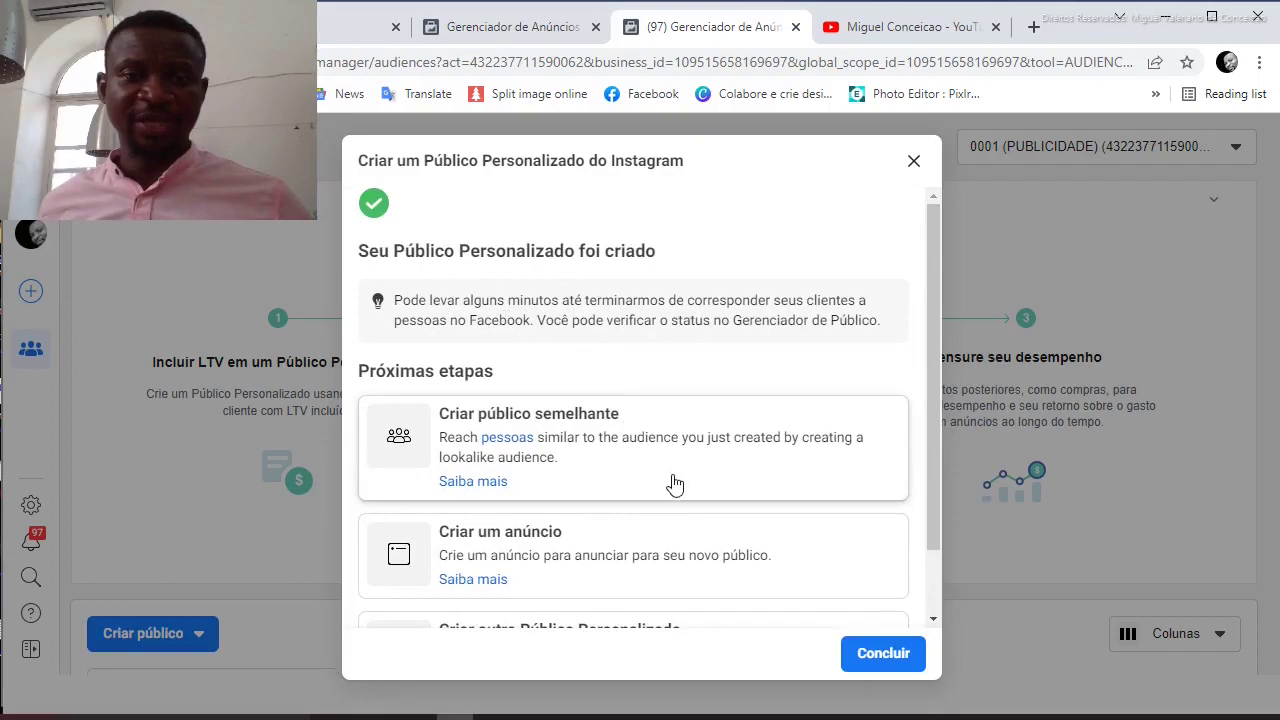
{"action": "scroll", "coordinate": [670, 518], "scroll_direction": "down", "scroll_amount": 1}
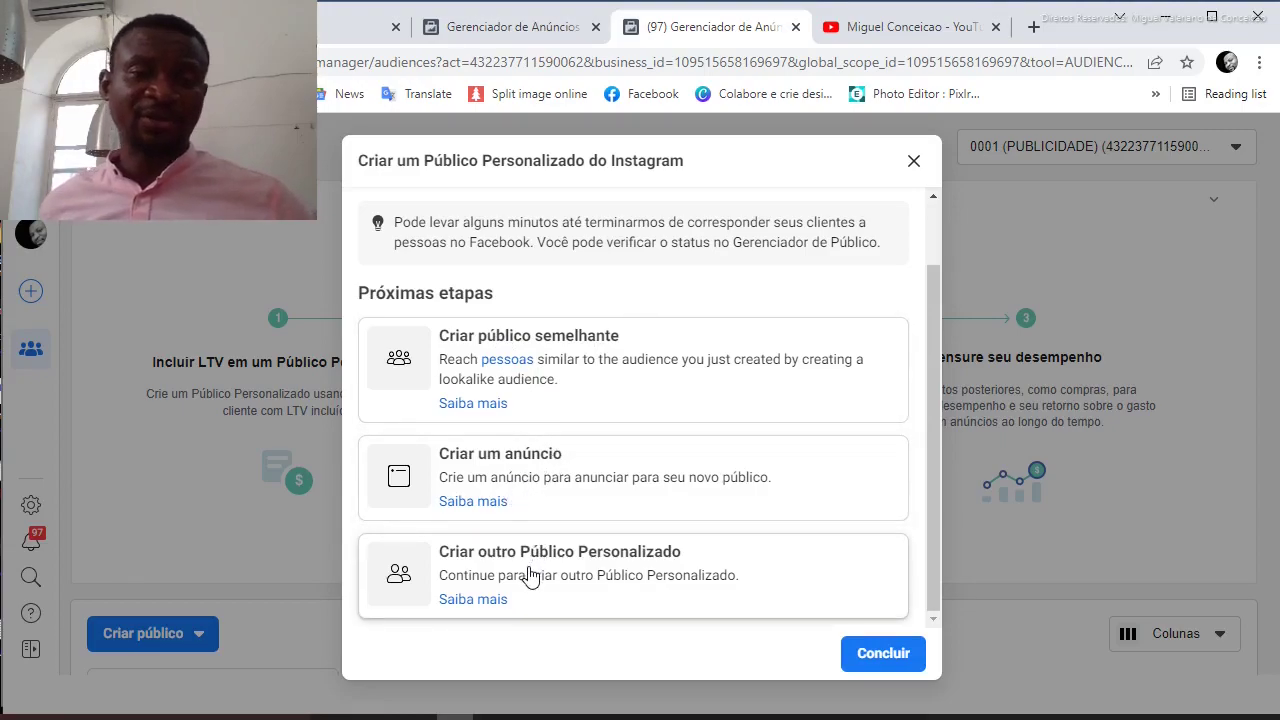
{"action": "left_click", "coordinate": [855, 656]}
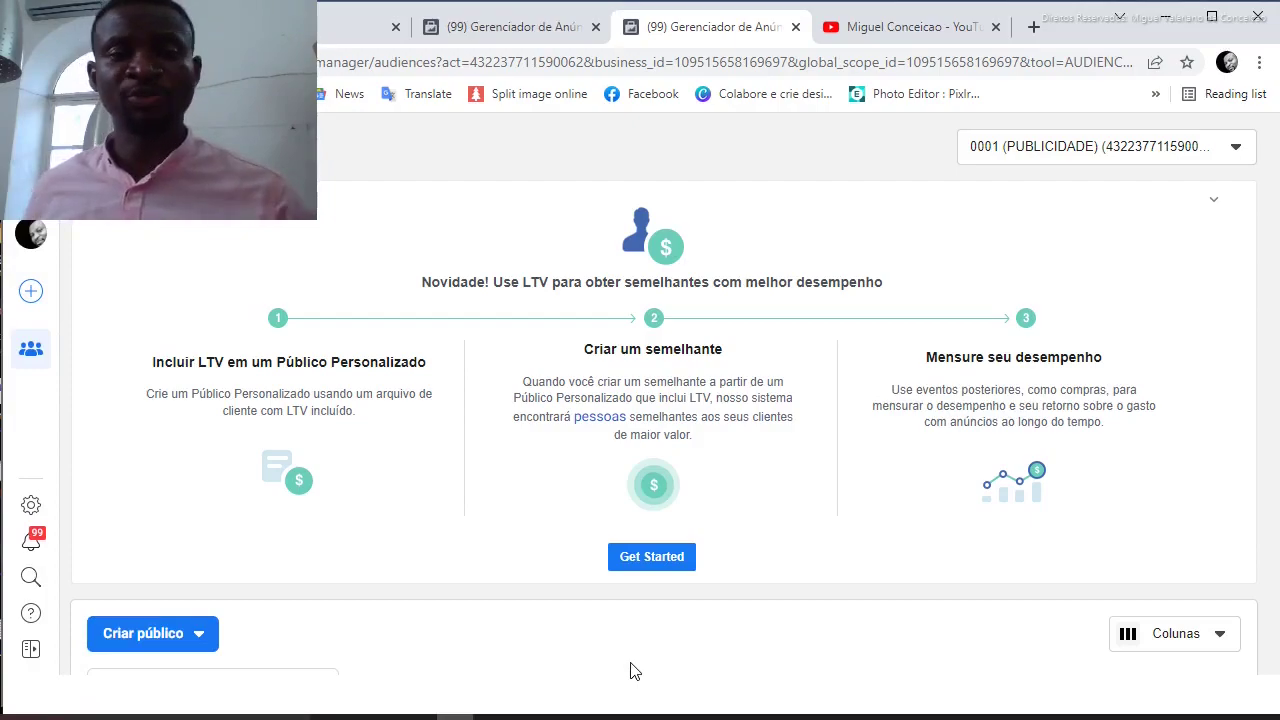
Step: Start a Público semelhante and choose the custom audience "Interacao Insta.30D" as its source
{"action": "left_click", "coordinate": [194, 645]}
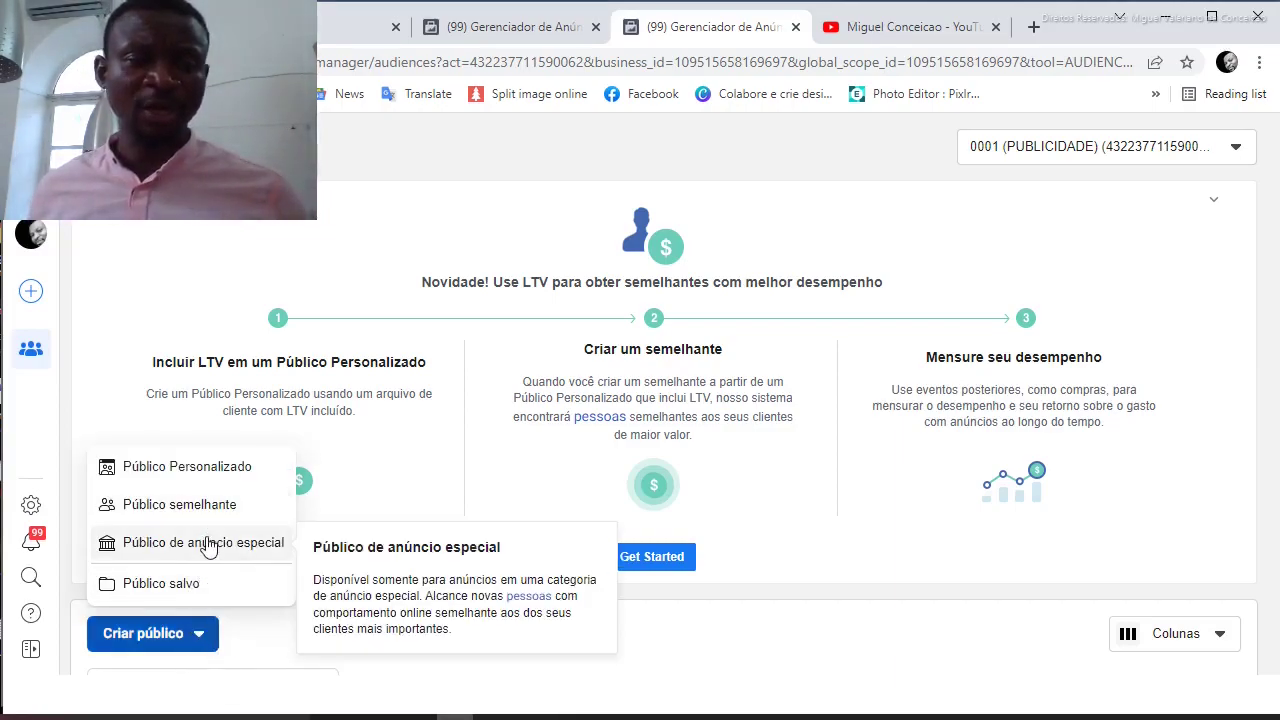
{"action": "left_click", "coordinate": [197, 506]}
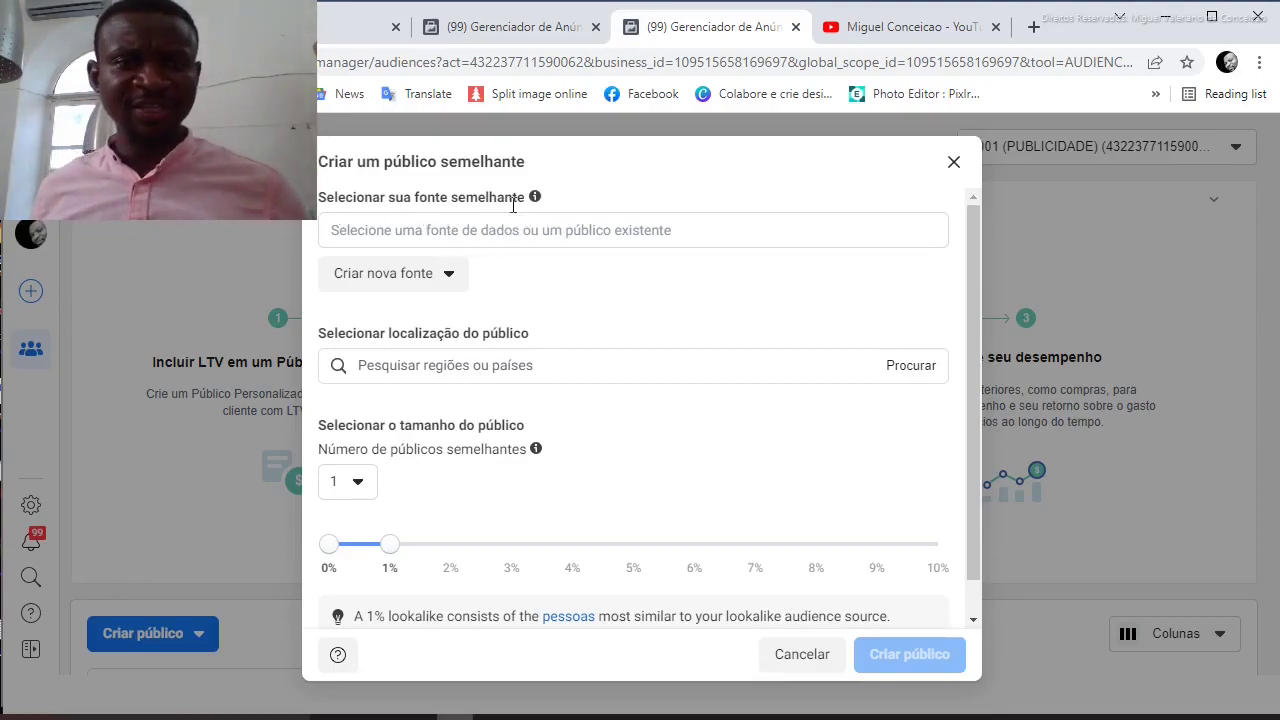
{"action": "left_click", "coordinate": [573, 232]}
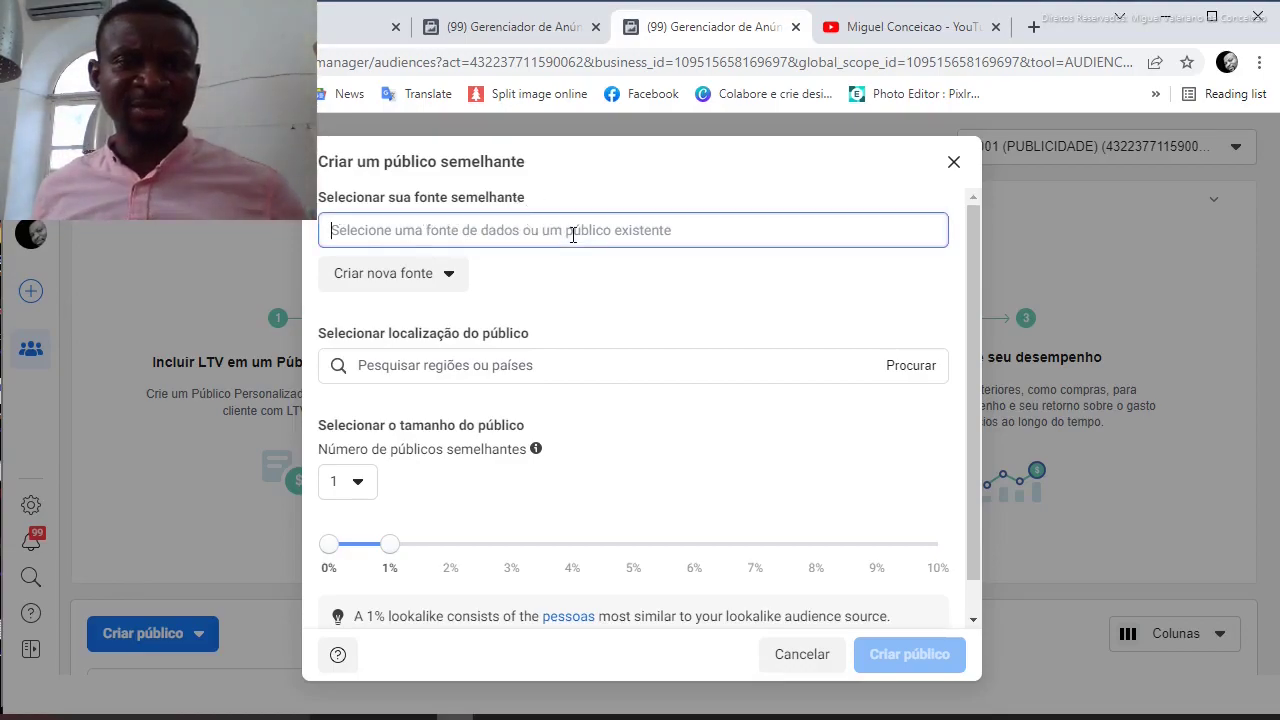
{"action": "left_click", "coordinate": [559, 282]}
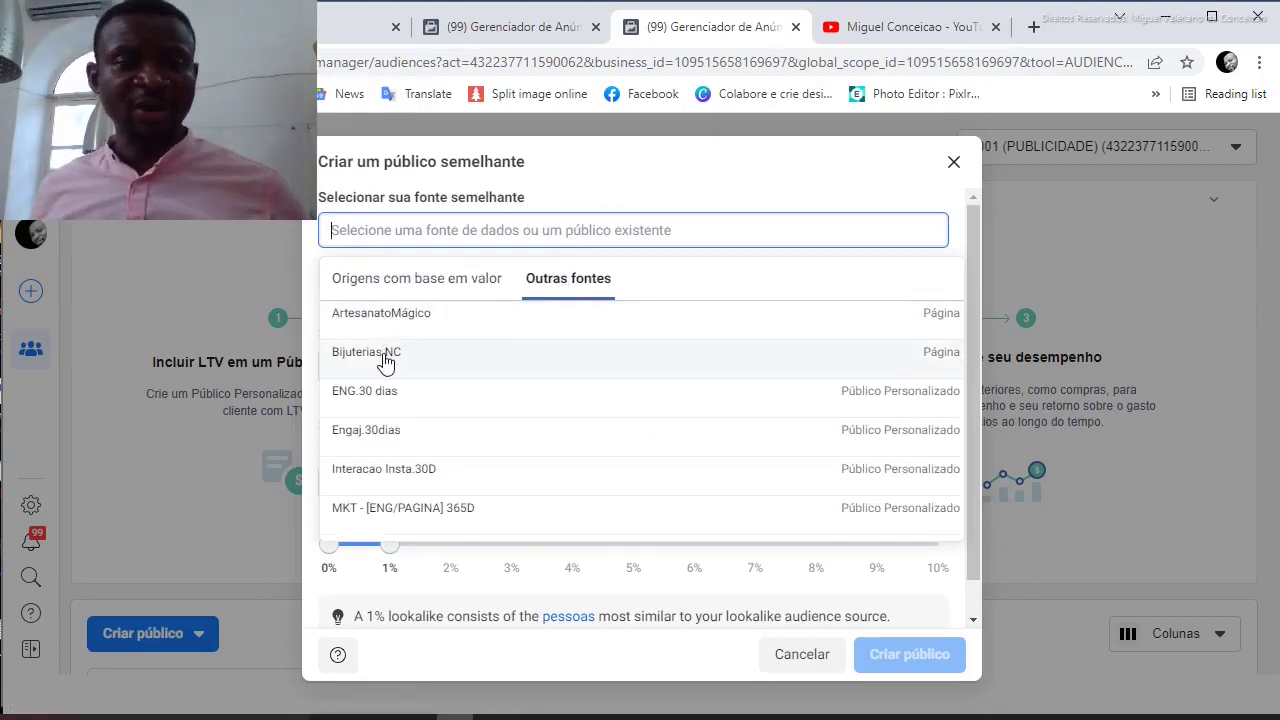
{"action": "scroll", "coordinate": [386, 362], "scroll_direction": "down", "scroll_amount": 2}
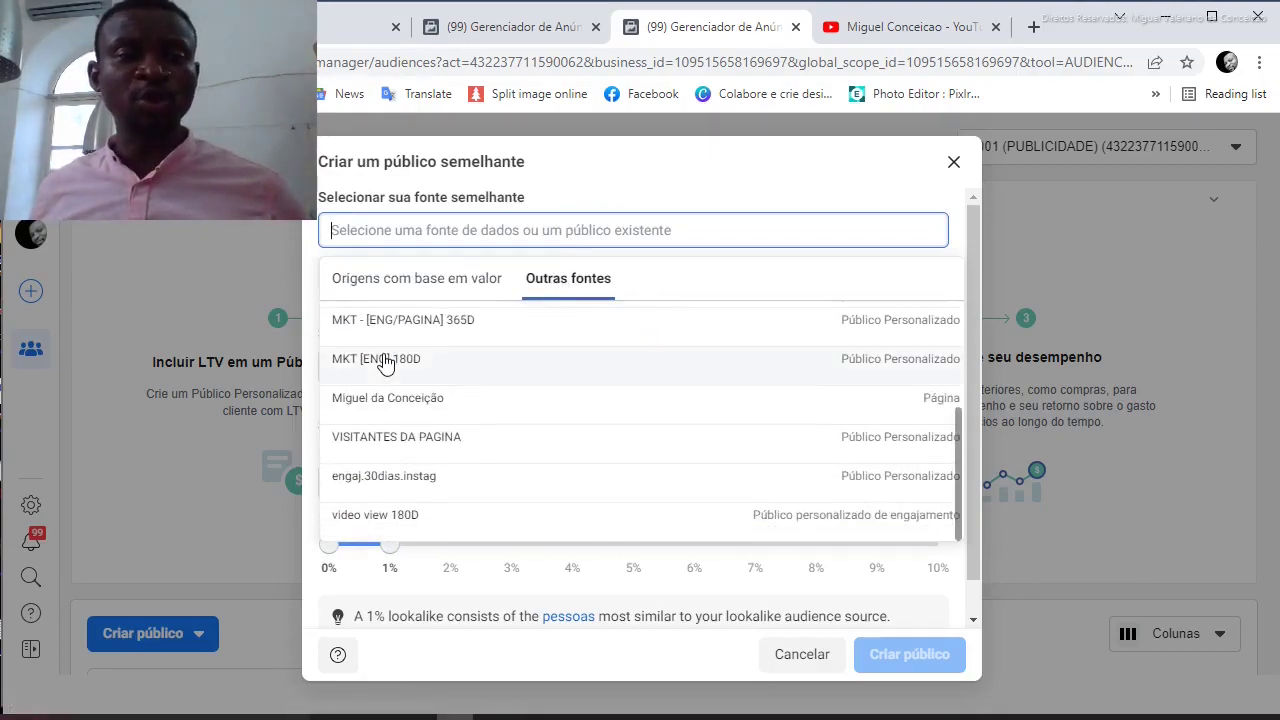
{"action": "scroll", "coordinate": [400, 480], "scroll_direction": "up", "scroll_amount": 2}
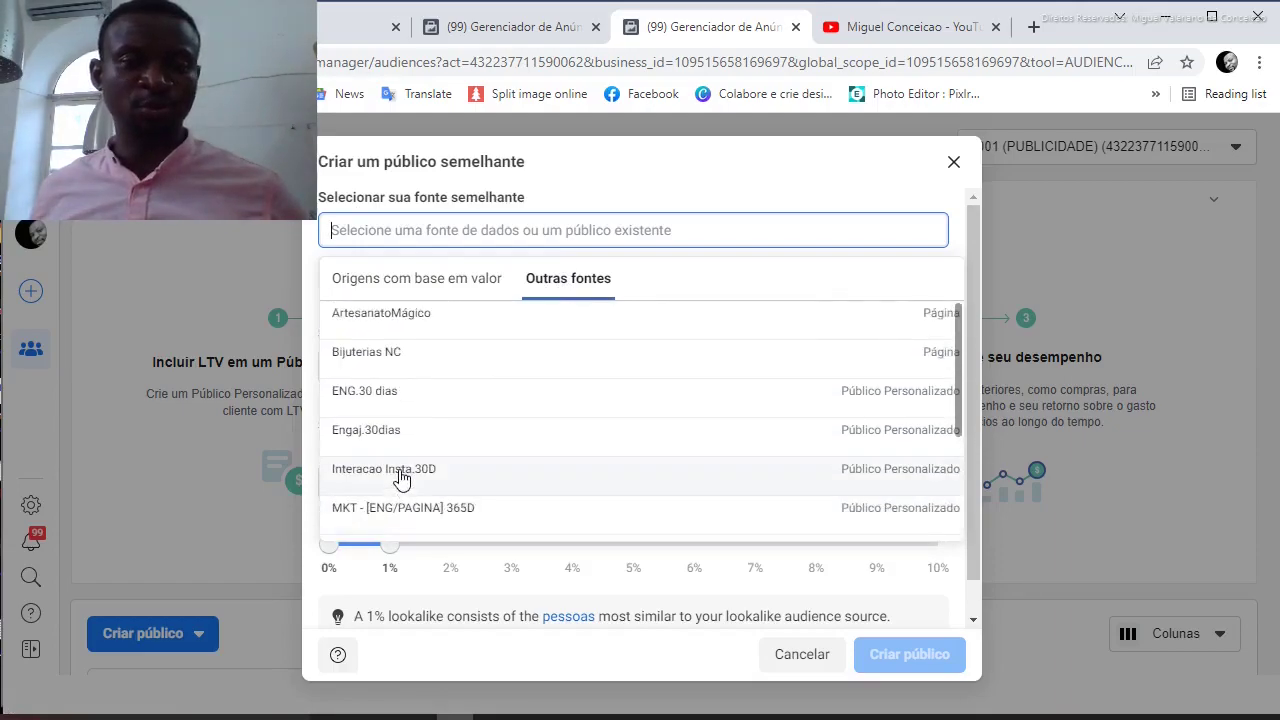
{"action": "scroll", "coordinate": [400, 478], "scroll_direction": "down", "scroll_amount": 2}
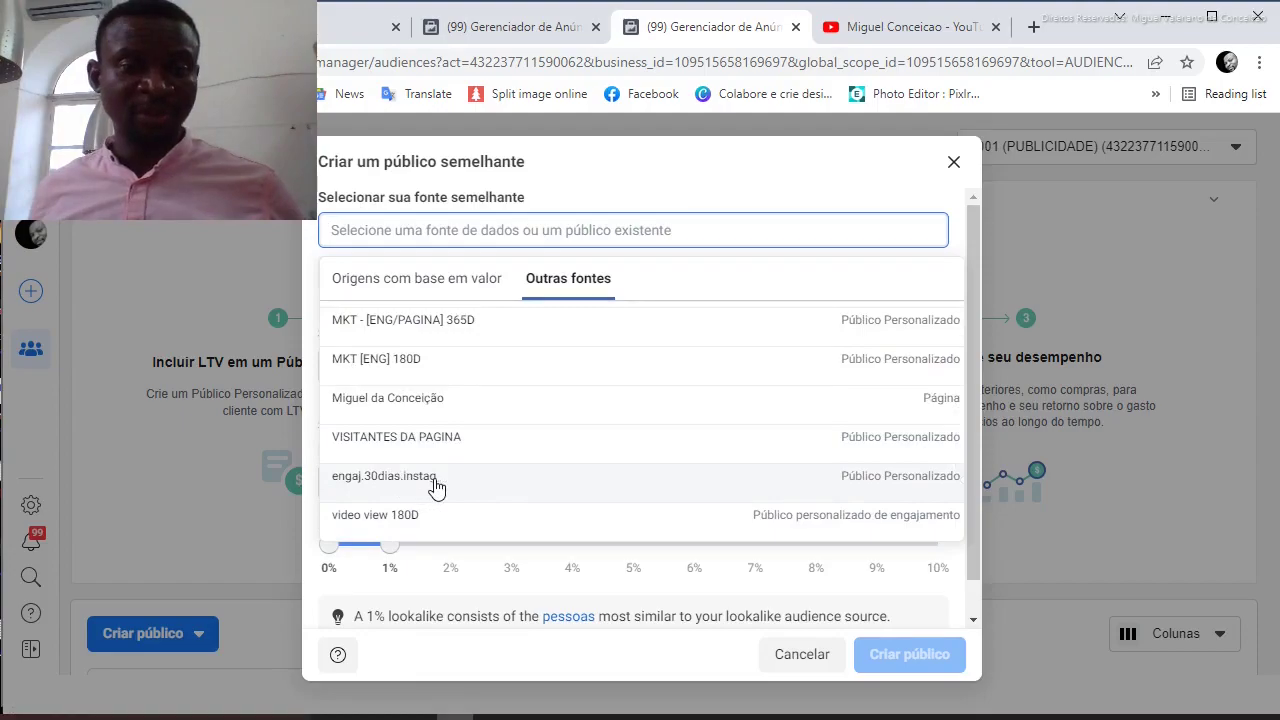
{"action": "scroll", "coordinate": [432, 484], "scroll_direction": "up", "scroll_amount": 2}
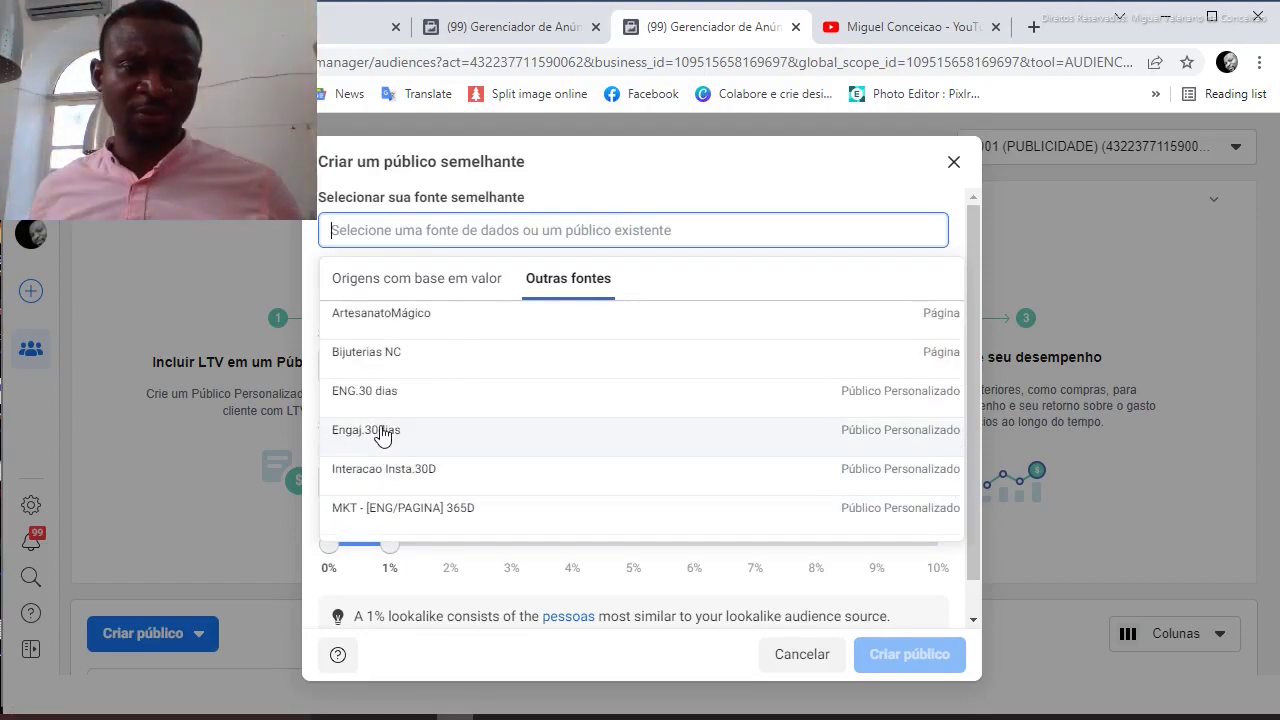
{"action": "left_click", "coordinate": [405, 478]}
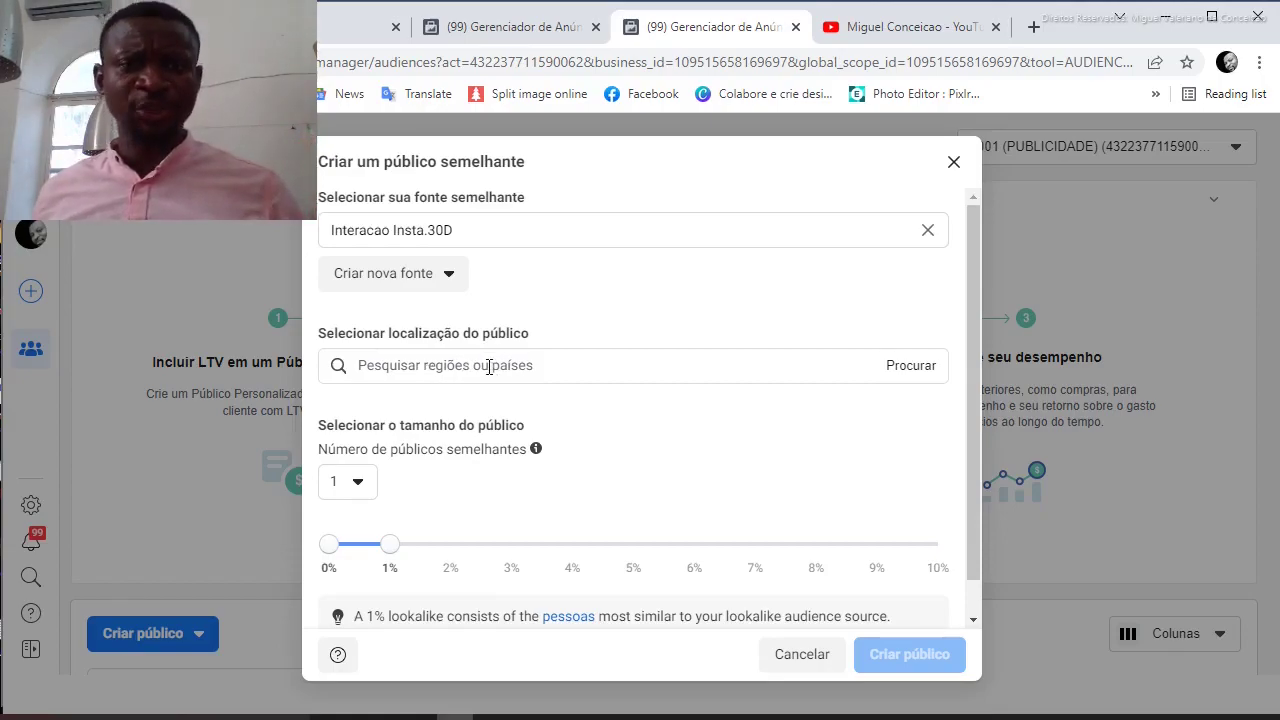
Step: Set the lookalike audience's location to the country Moçambique
{"action": "left_click", "coordinate": [531, 366]}
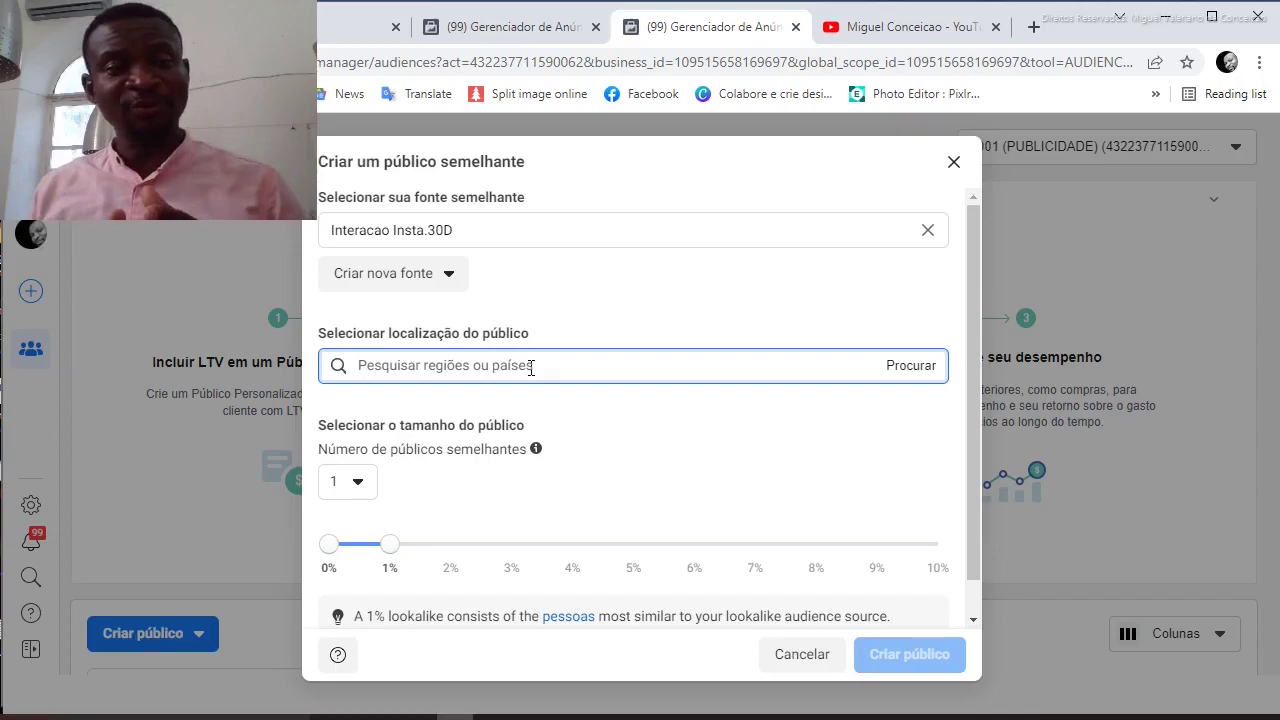
{"action": "type", "text": "mocam"}
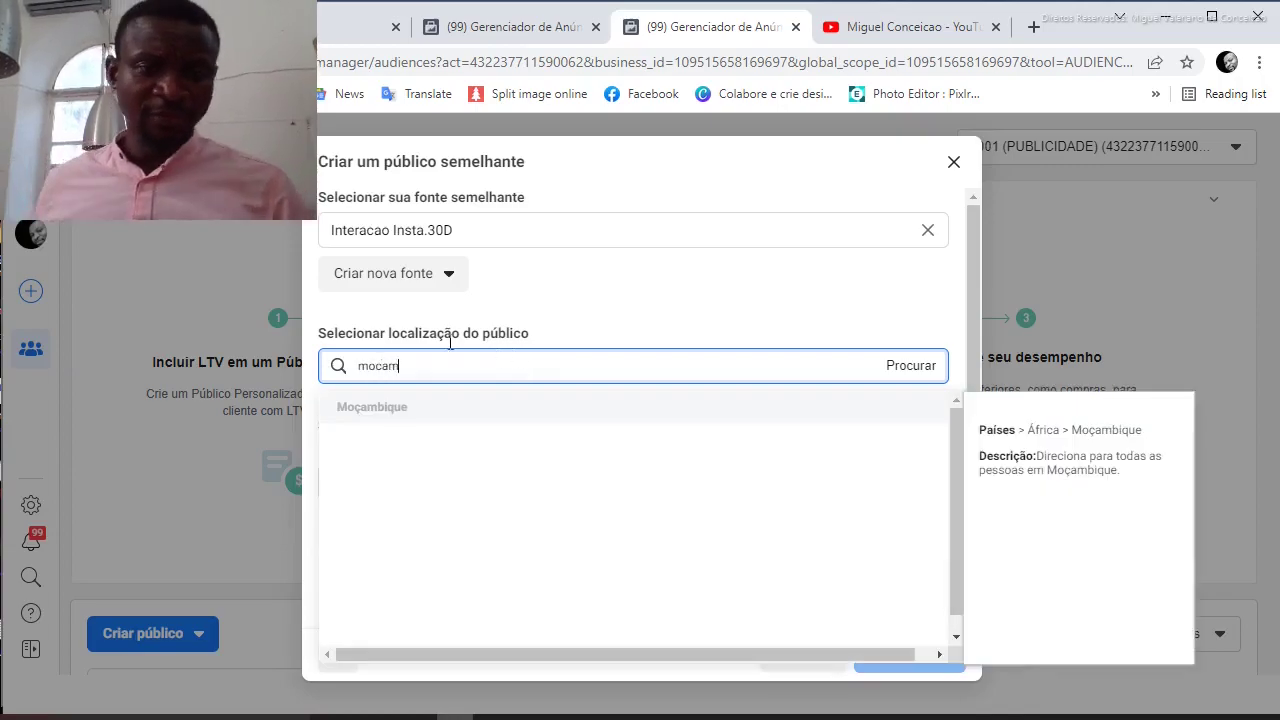
{"action": "left_click", "coordinate": [374, 408]}
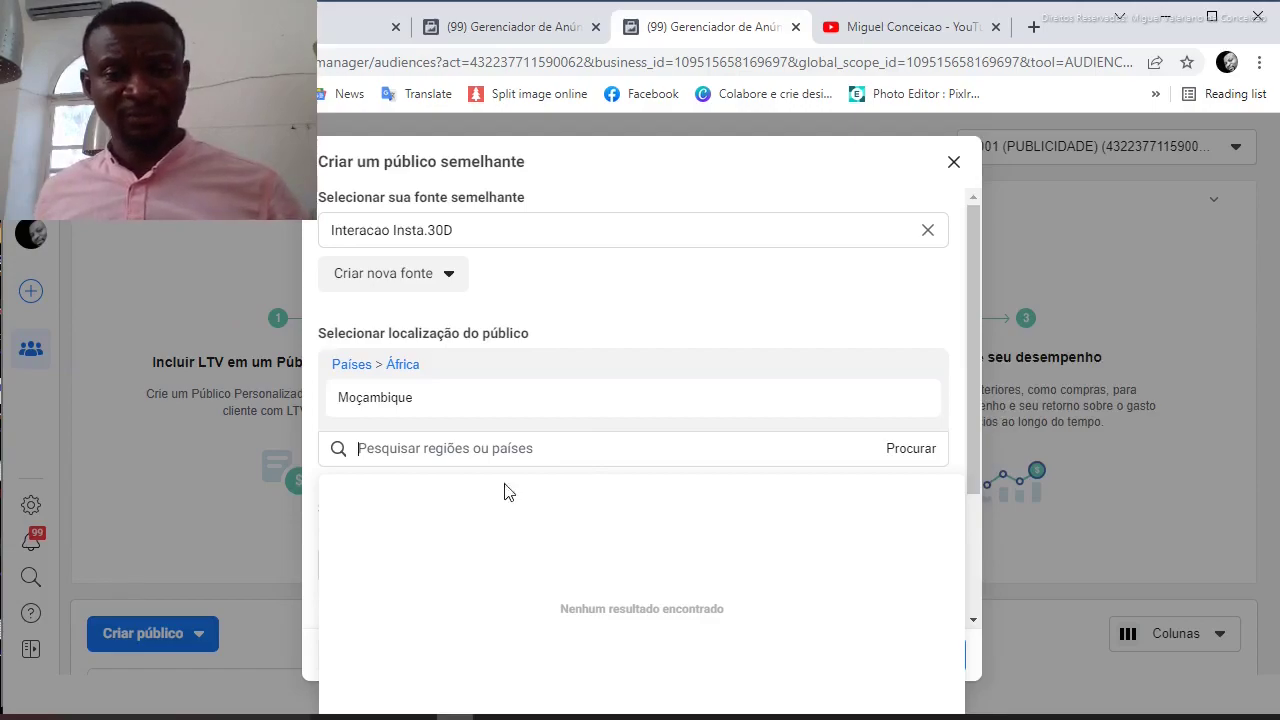
{"action": "left_click", "coordinate": [420, 449]}
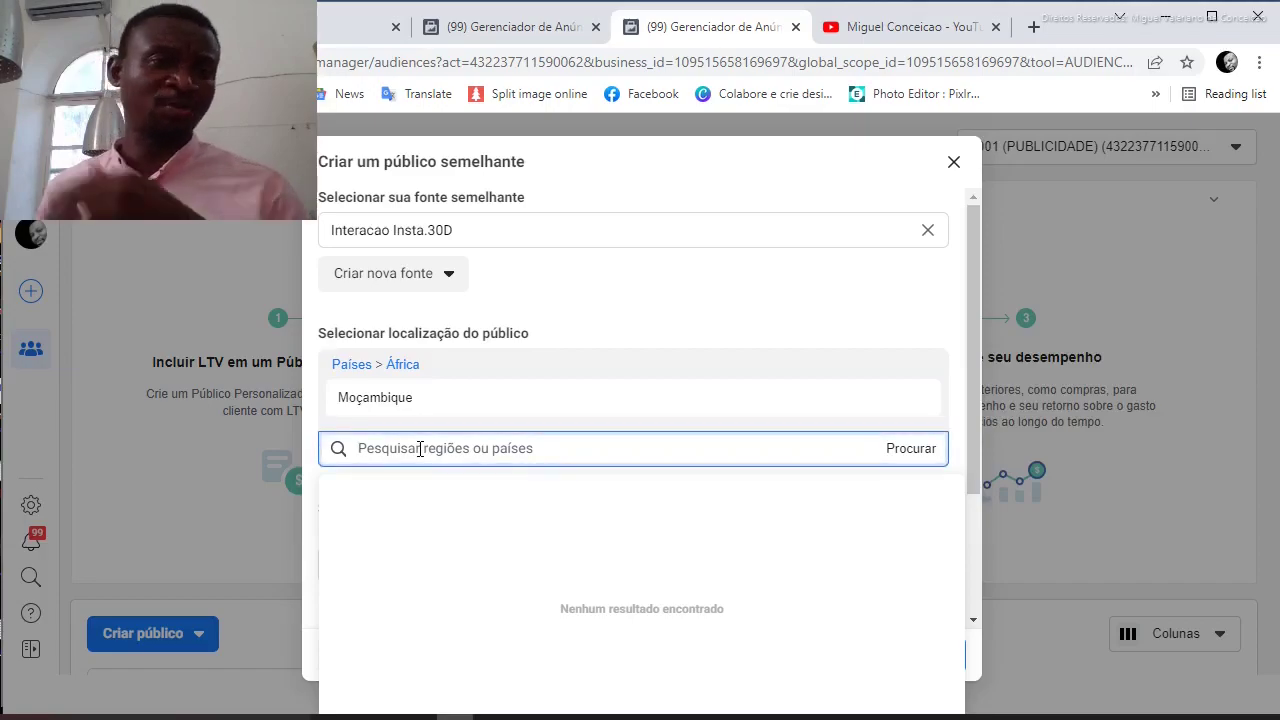
Step: Keep the number of lookalike audiences at 1, extend the audience size to 10% and create the lookalike audience
{"action": "scroll", "coordinate": [451, 457], "scroll_direction": "down", "scroll_amount": 2}
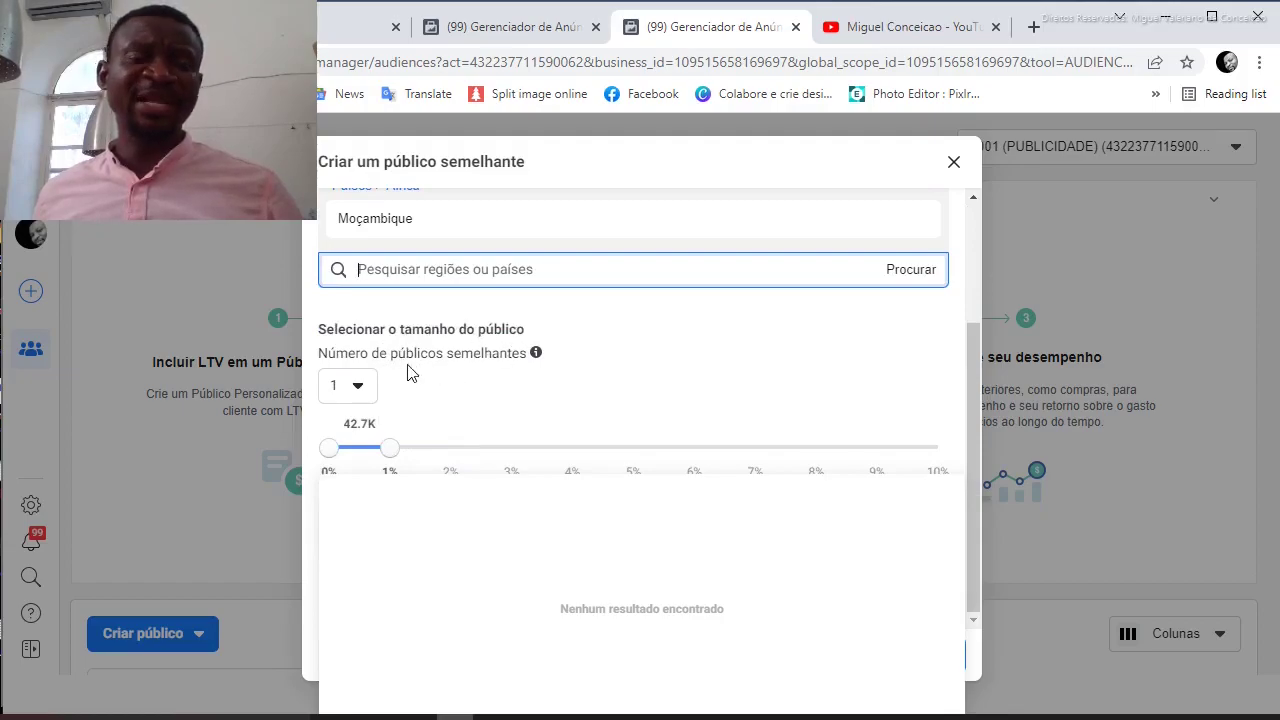
{"action": "left_click", "coordinate": [367, 397]}
{"action": "left_click", "coordinate": [367, 397]}
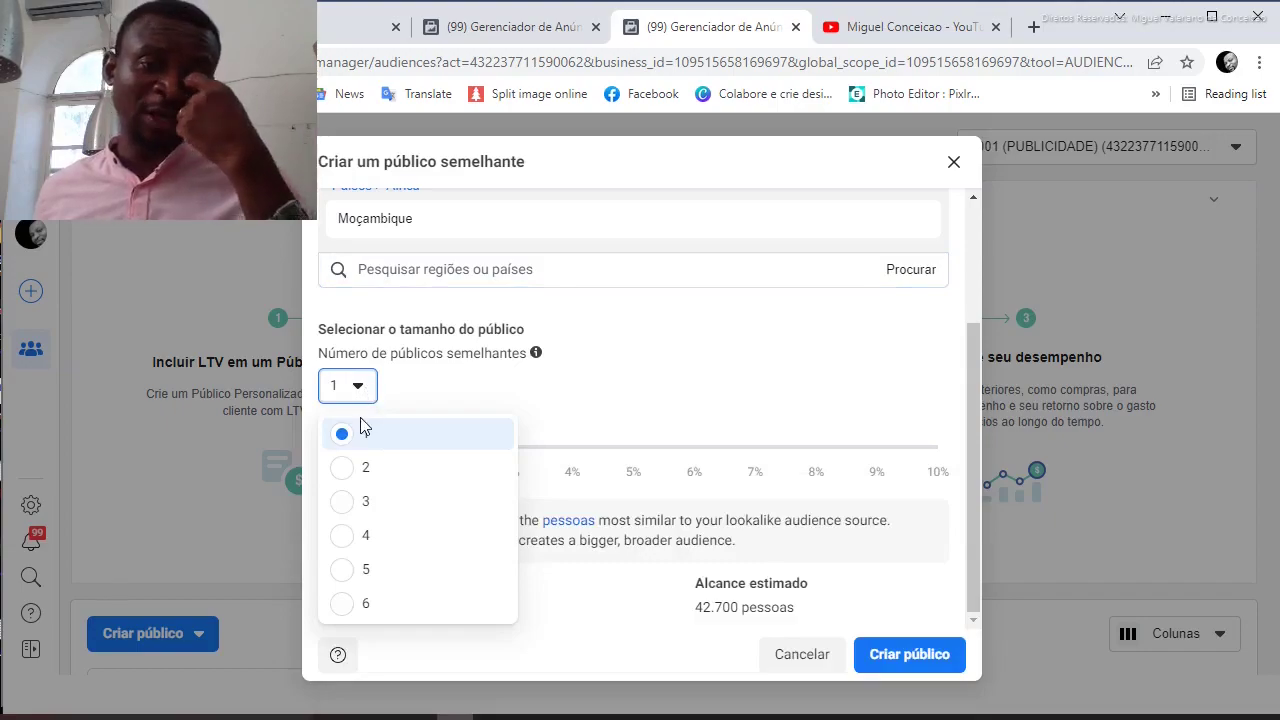
{"action": "left_click", "coordinate": [362, 396]}
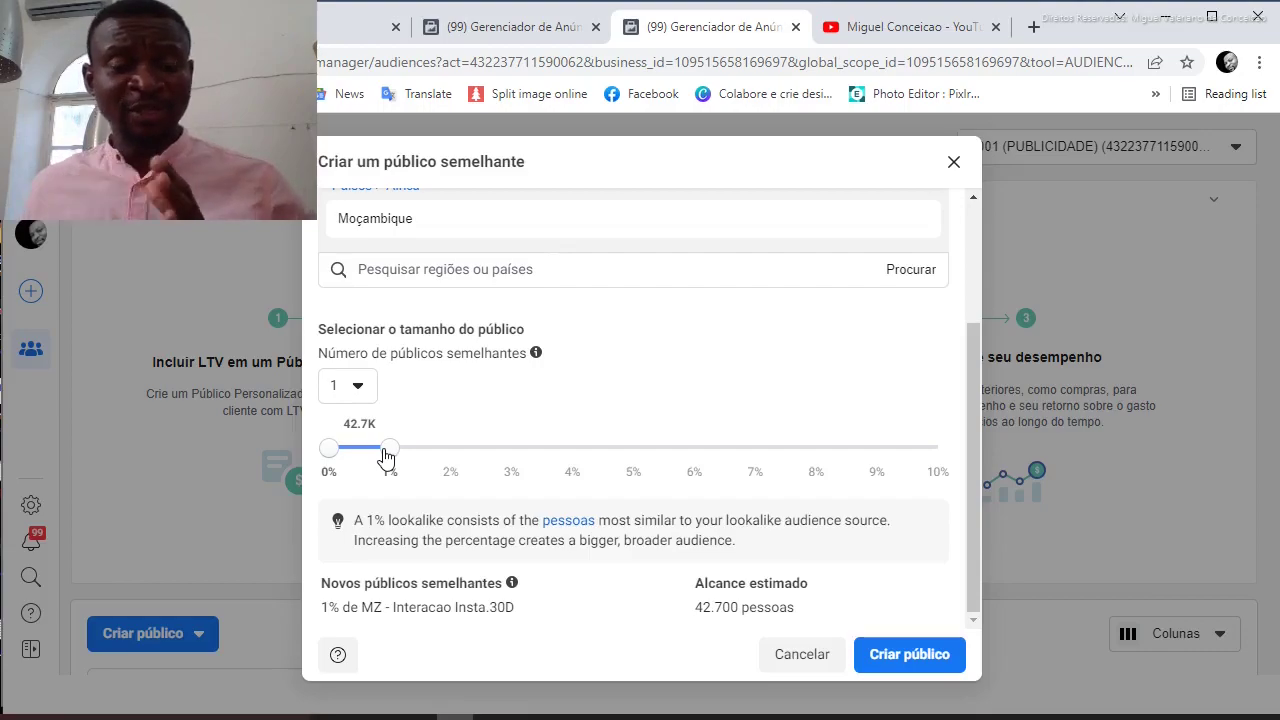
{"action": "left_click_drag", "start_coordinate": [387, 452], "coordinate": [930, 490]}
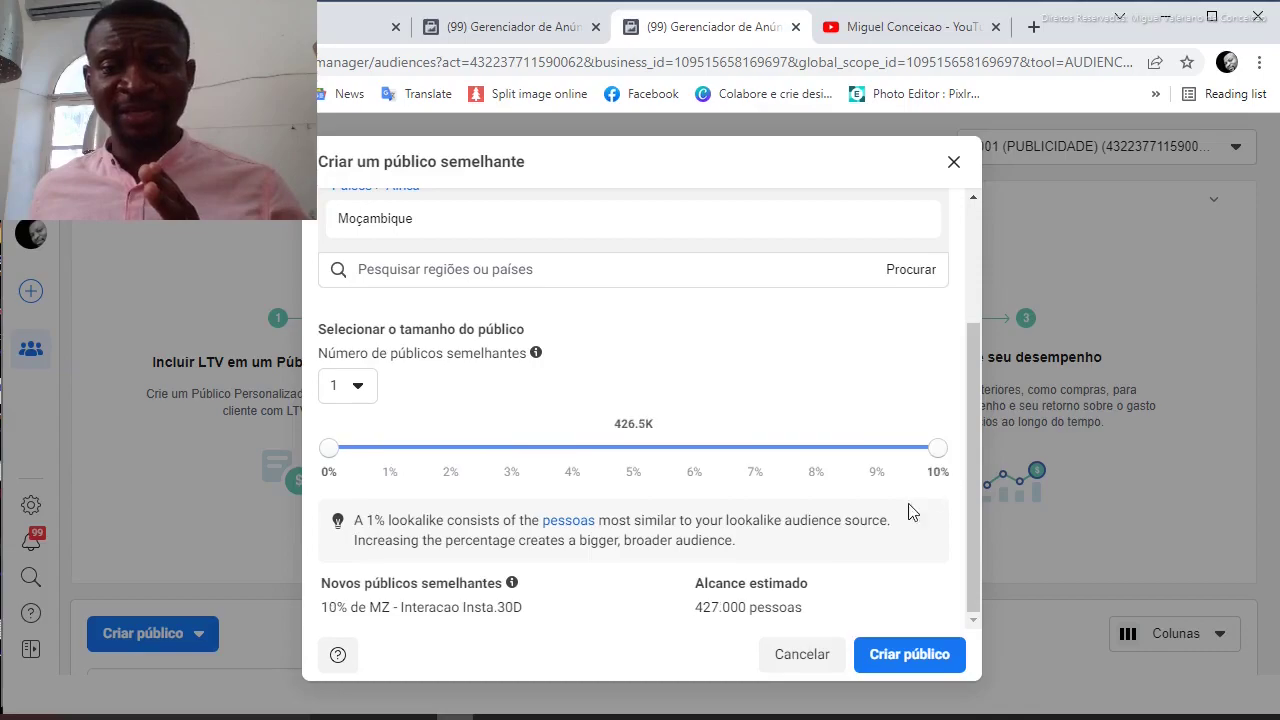
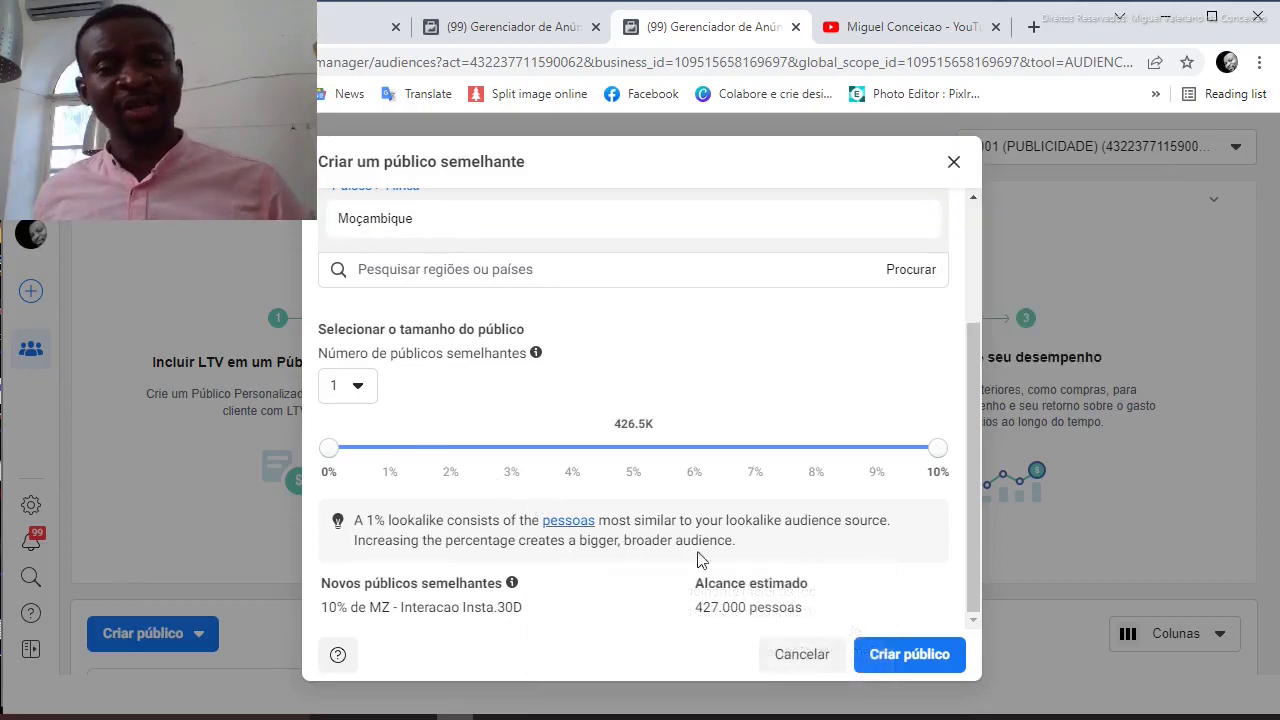
{"action": "left_click", "coordinate": [915, 655]}
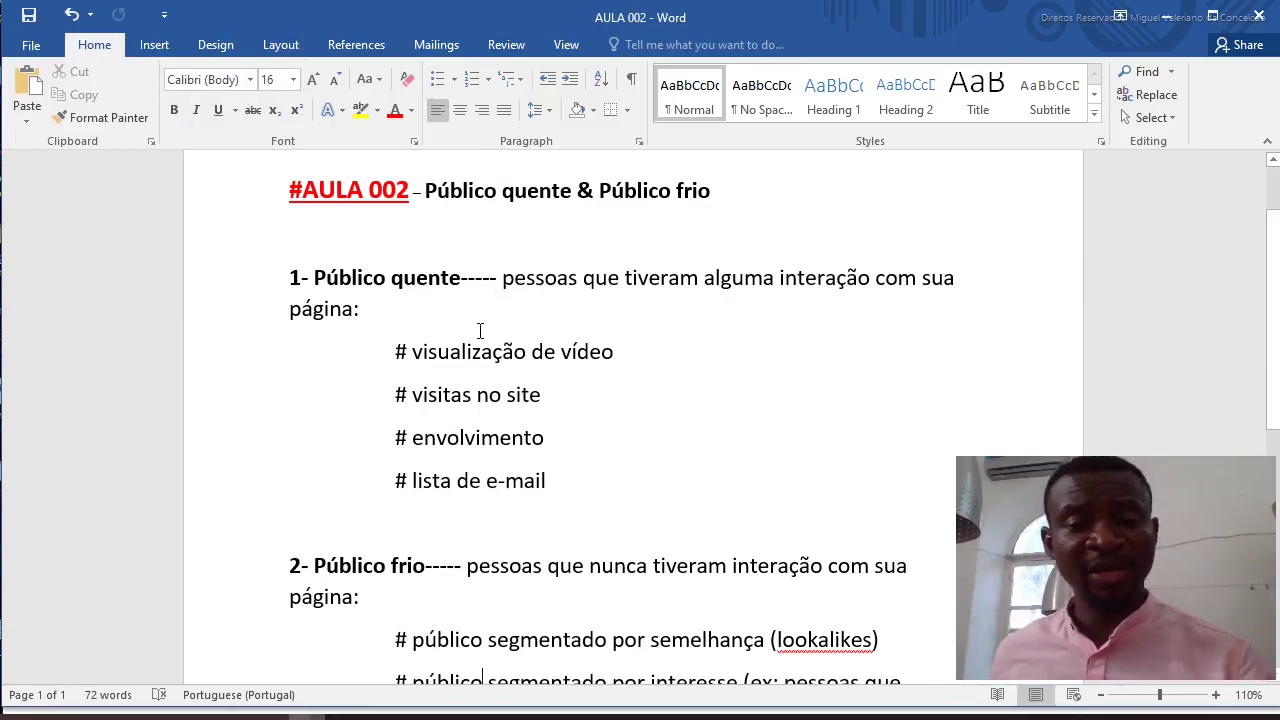
Step: Switch to the AULA 002 document in Word and add a centred 26 pt line "Youtube:" with the channel owner's name below the cold-audience list
{"action": "scroll", "coordinate": [480, 330], "scroll_direction": "down", "scroll_amount": 5}
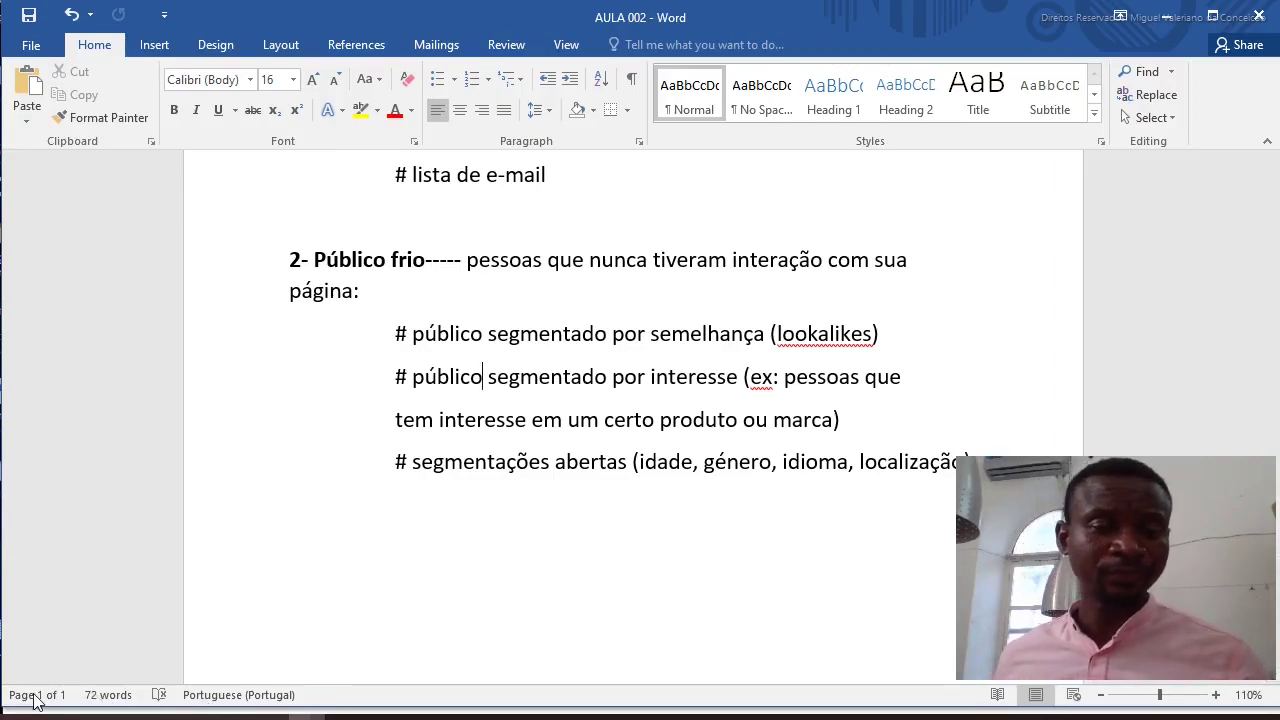
{"action": "type", "text": "Youtube: Miguel Conceicao"}
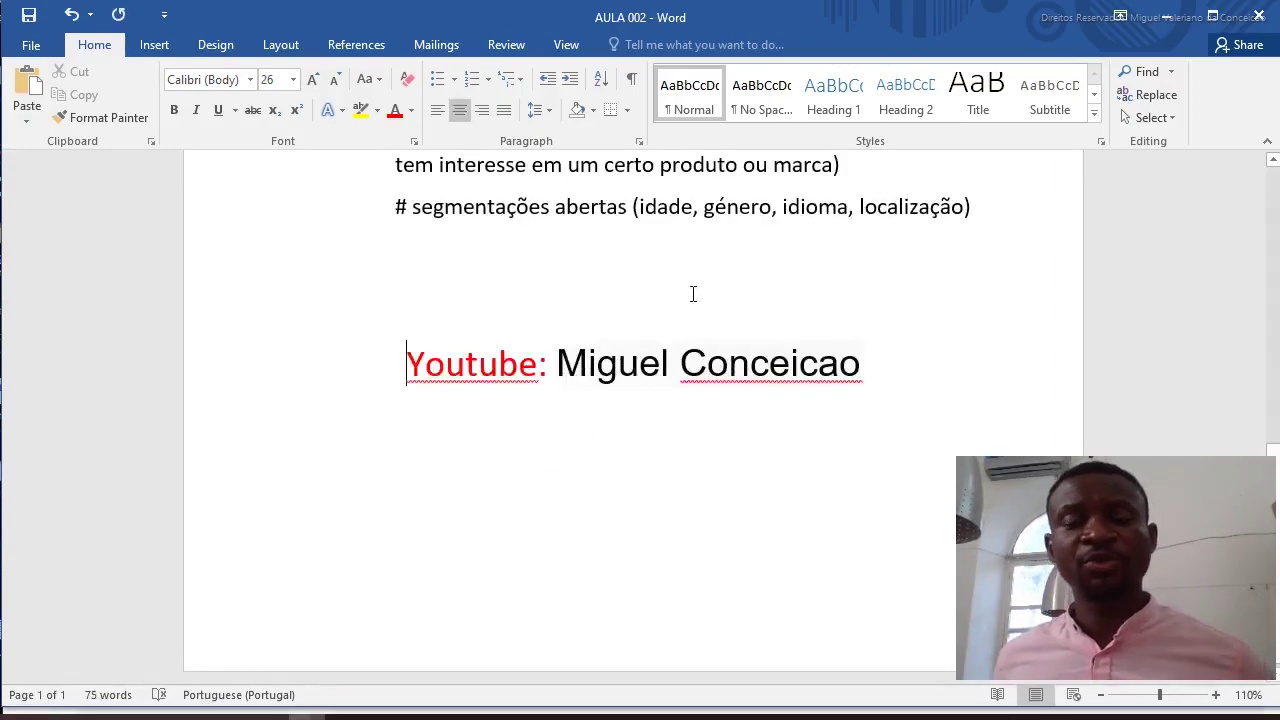